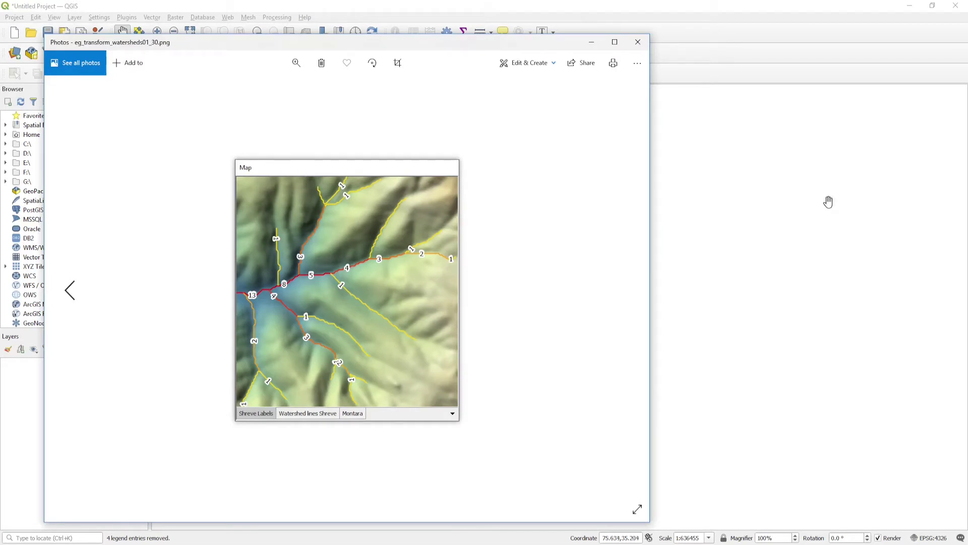
Examine the Shreve and Strahler stream order example images at a larger size, and close the photo viewer
{"action": "scroll", "coordinate": [353, 301], "scroll_direction": "up", "scroll_amount": 2}
{"action": "scroll", "coordinate": [353, 301], "scroll_direction": "up", "scroll_amount": 1}
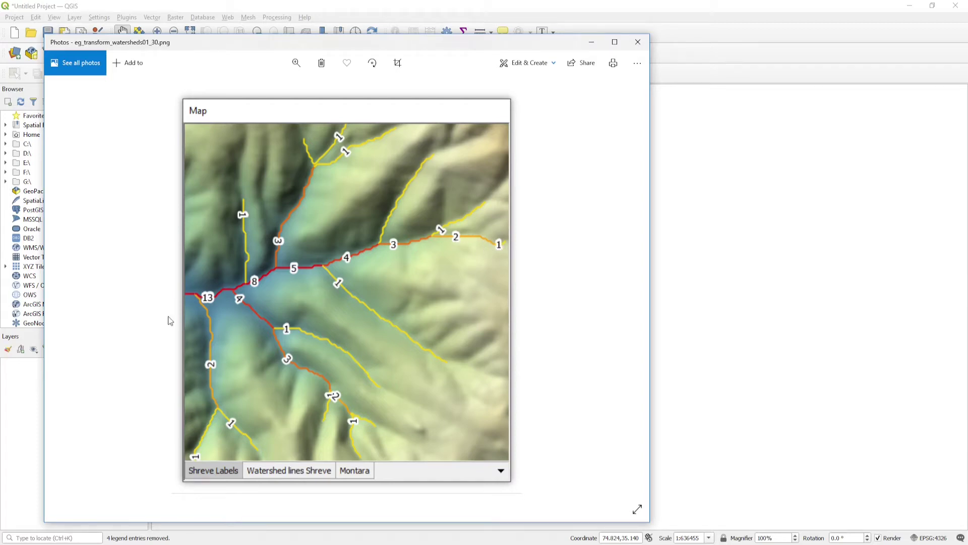
{"action": "left_click", "coordinate": [638, 41]}
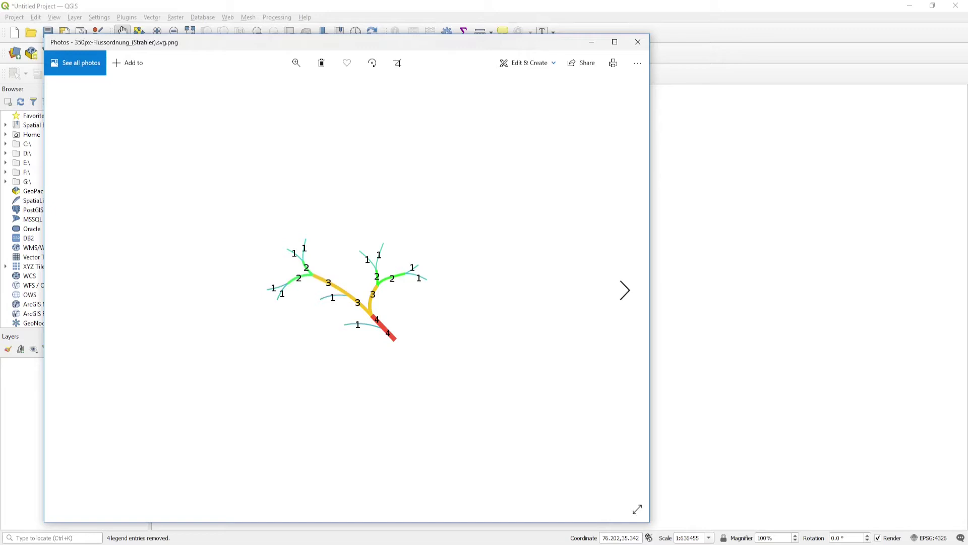
{"action": "scroll", "coordinate": [331, 324], "scroll_direction": "up", "scroll_amount": 2}
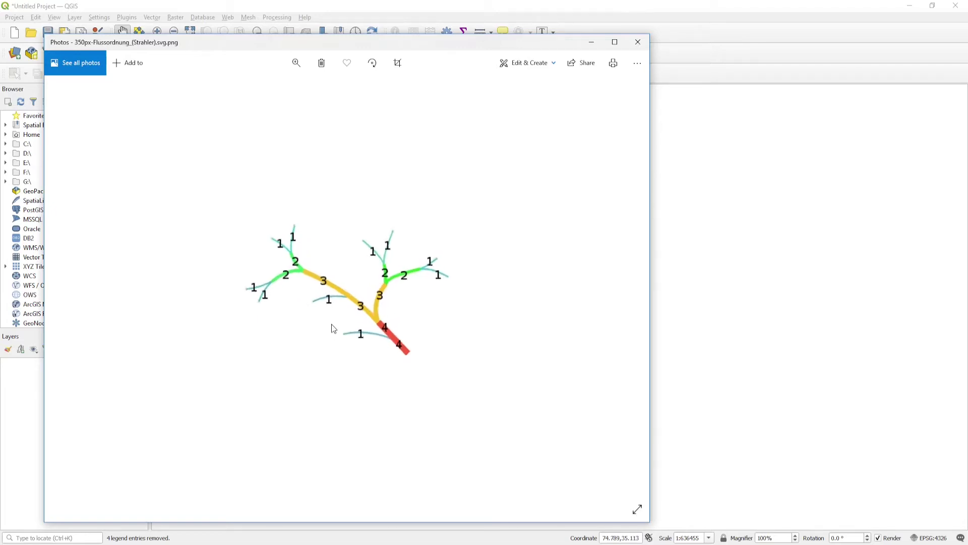
{"action": "scroll", "coordinate": [331, 324], "scroll_direction": "up", "scroll_amount": 1}
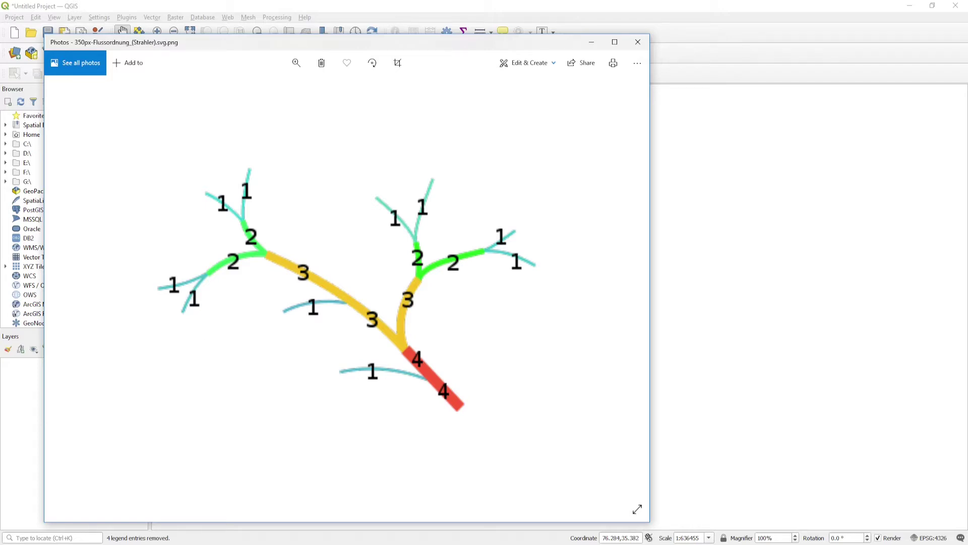
{"action": "key", "text": "alt+F4"}
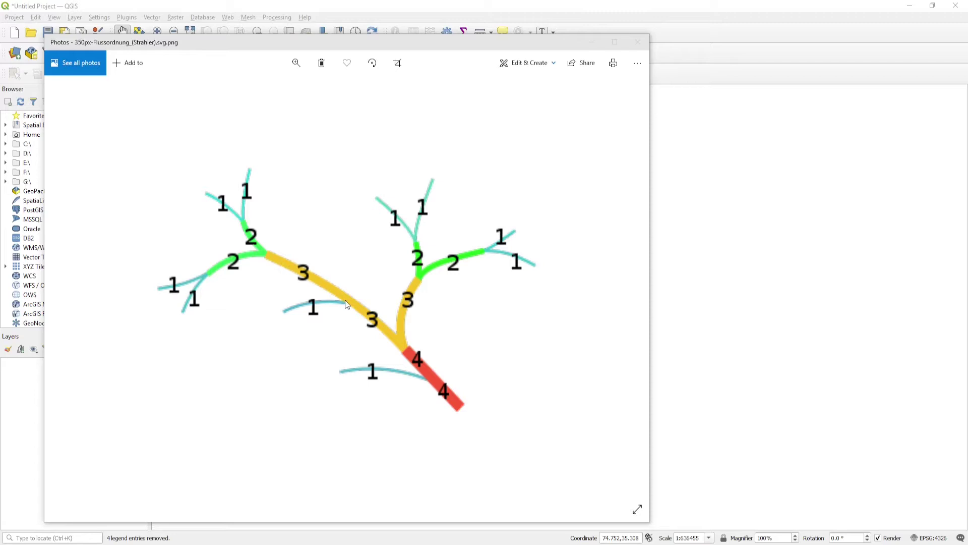
{"action": "left_click", "coordinate": [638, 43]}
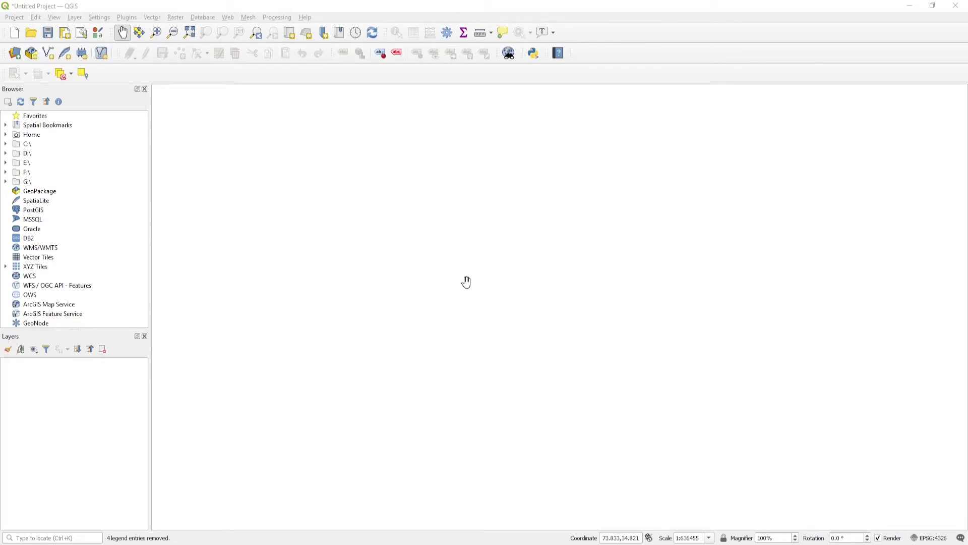
View the Learn QGIS Basics playlist in the Chrome browser and return to QGIS
{"action": "mouse_move", "coordinate": [411, 542]}
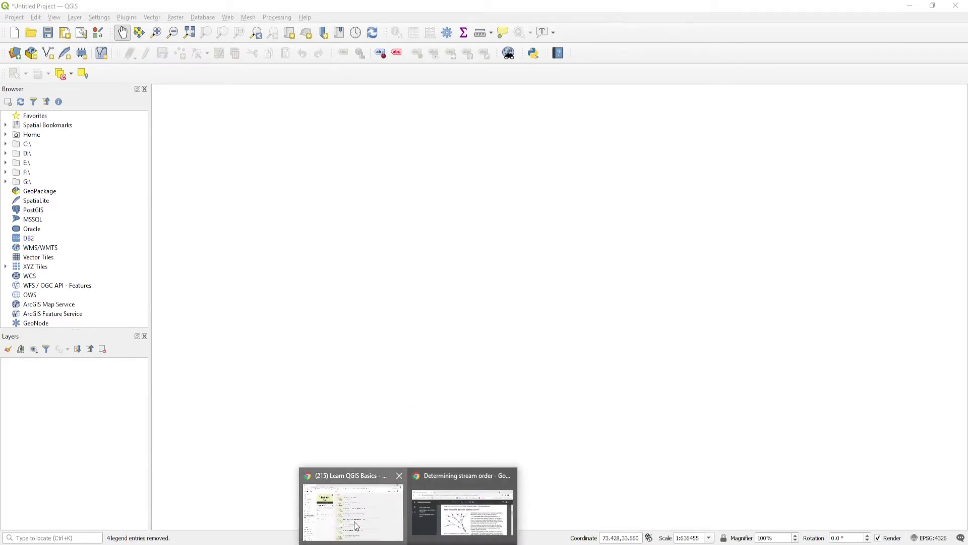
{"action": "left_click", "coordinate": [363, 504]}
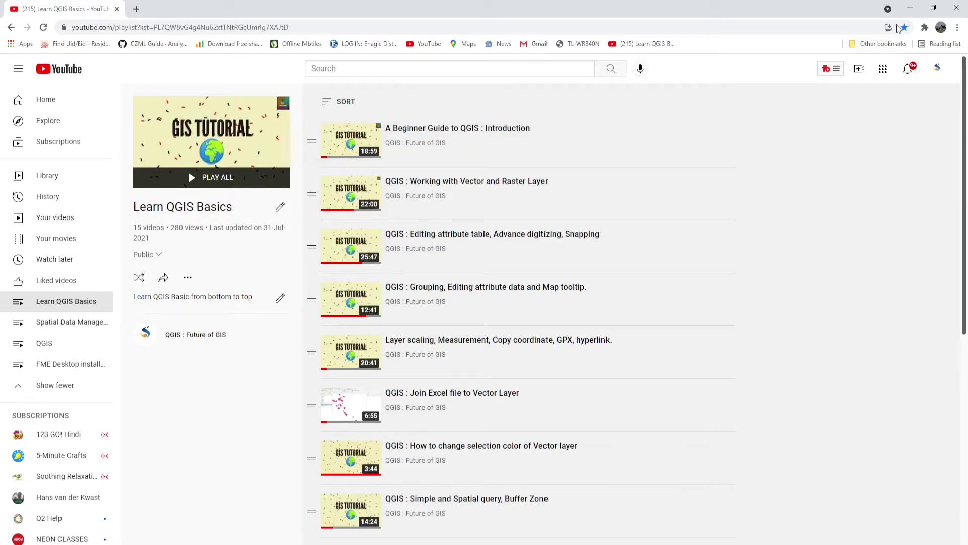
{"action": "left_click", "coordinate": [908, 11]}
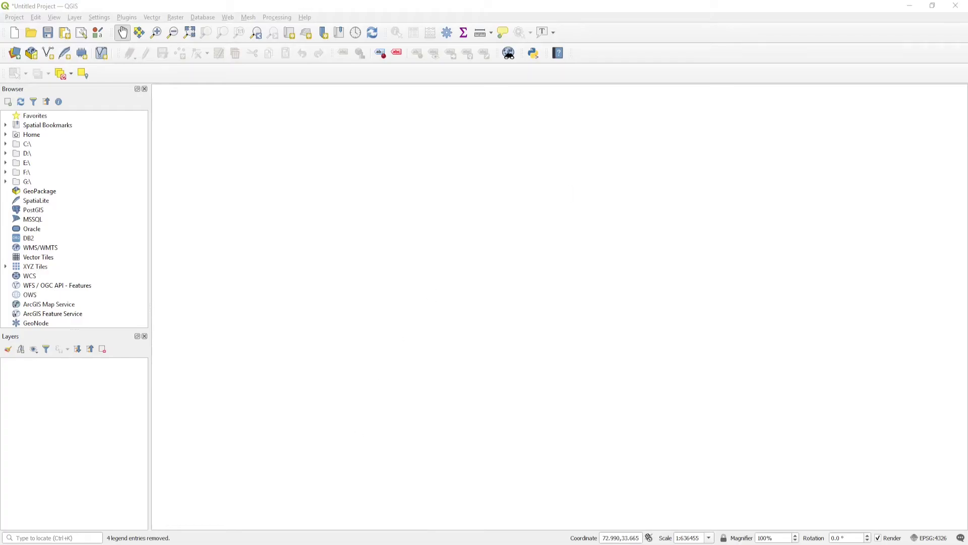
Add ALPSMLC30_N034E073_DSM.tif from the DEM folder in File Explorer to the QGIS map as a raster layer
{"action": "mouse_move", "coordinate": [262, 543]}
{"action": "left_click", "coordinate": [151, 522]}
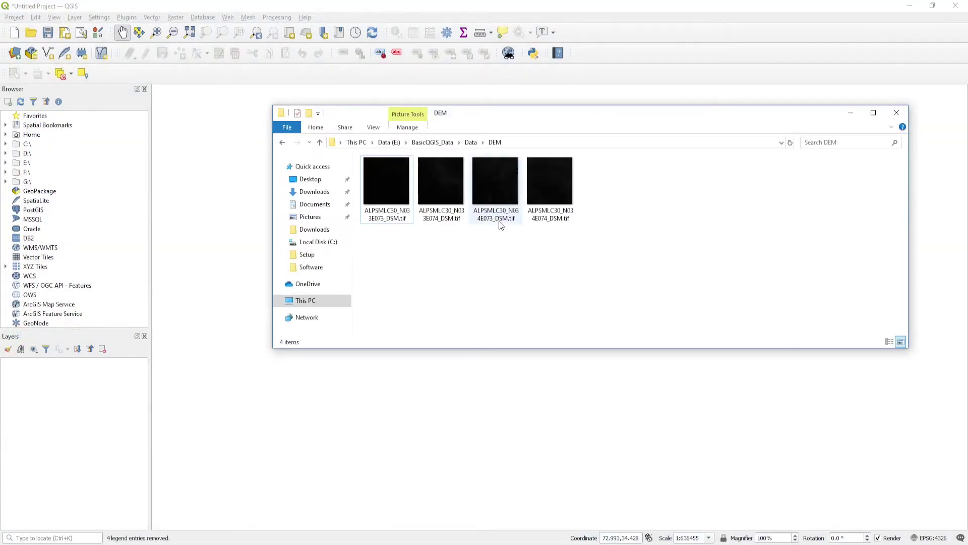
{"action": "left_click_drag", "start_coordinate": [499, 195], "coordinate": [568, 439]}
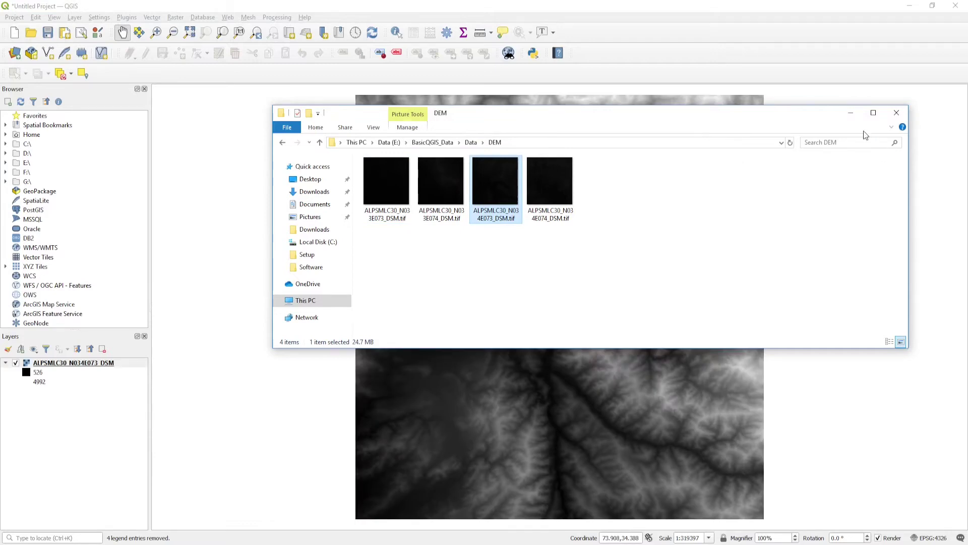
{"action": "left_click", "coordinate": [851, 112]}
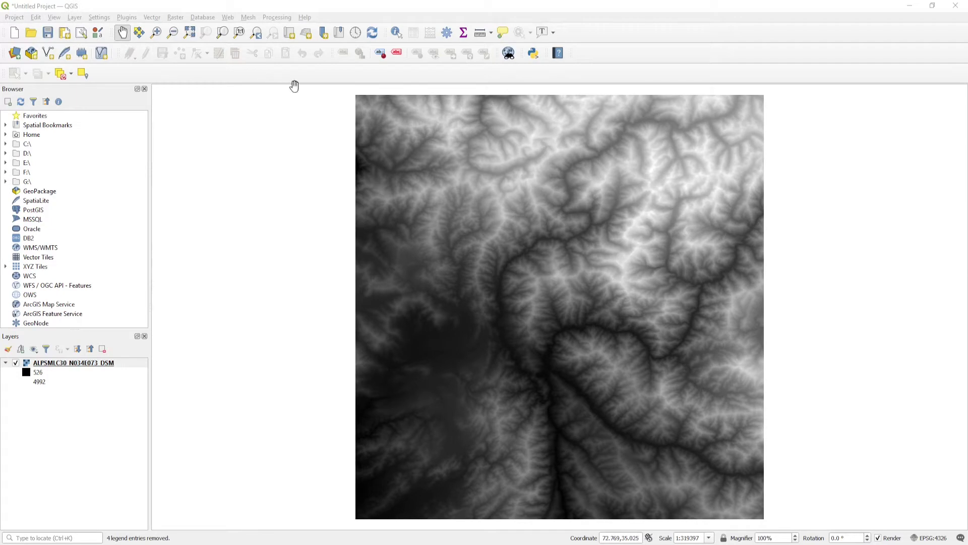
Open Warp (Reproject) with the ALPSMLC30_N034E073_DSM layer as the input
{"action": "left_click", "coordinate": [365, 75]}
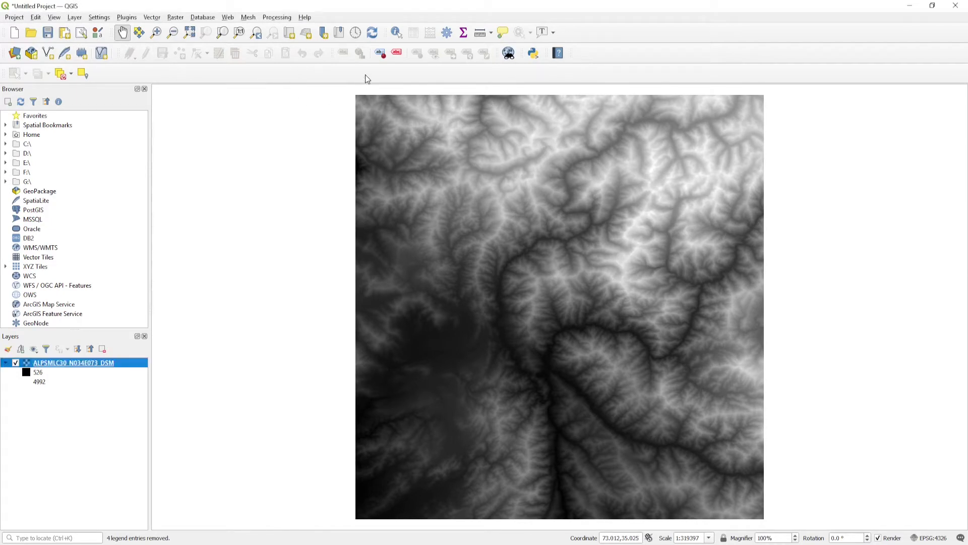
{"action": "left_click", "coordinate": [177, 18]}
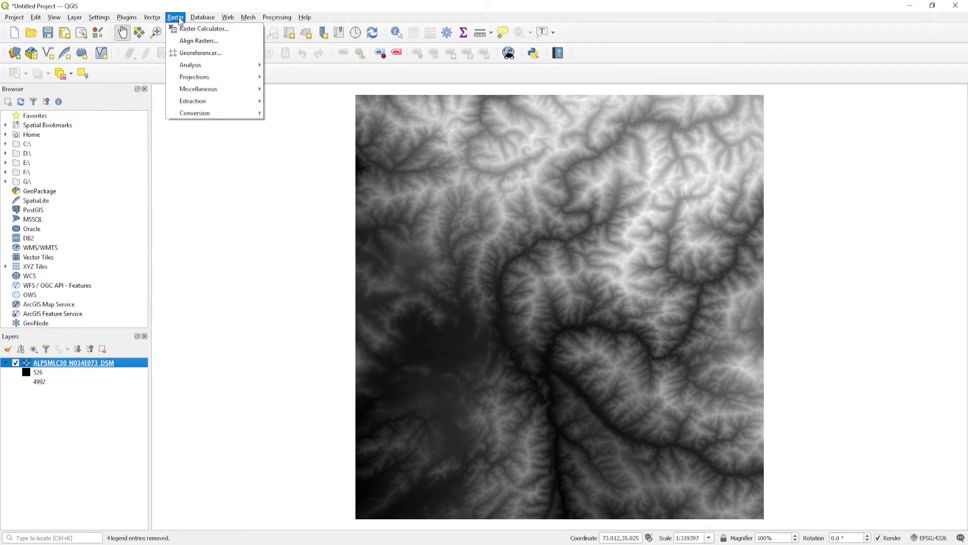
{"action": "mouse_move", "coordinate": [207, 76]}
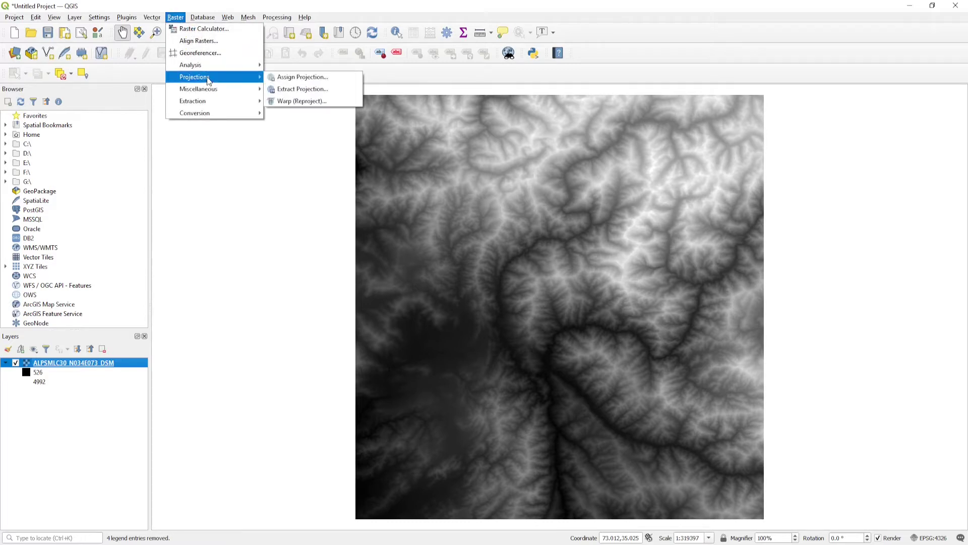
{"action": "left_click", "coordinate": [304, 102]}
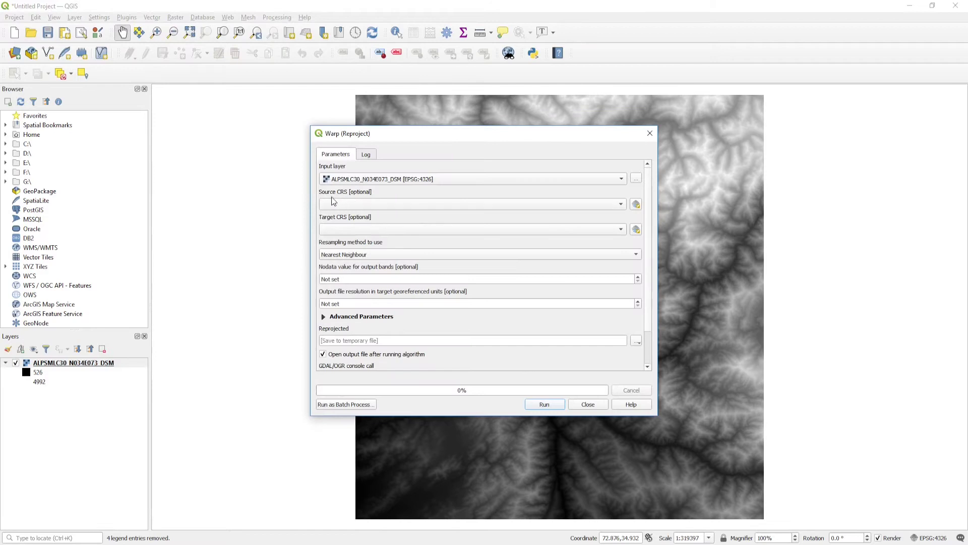
{"action": "left_click", "coordinate": [356, 177]}
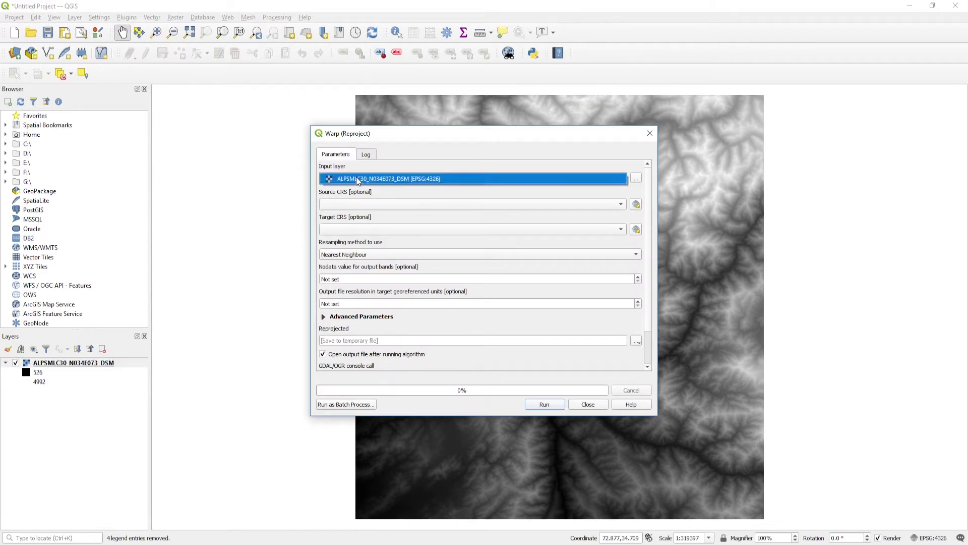
{"action": "left_click", "coordinate": [356, 177]}
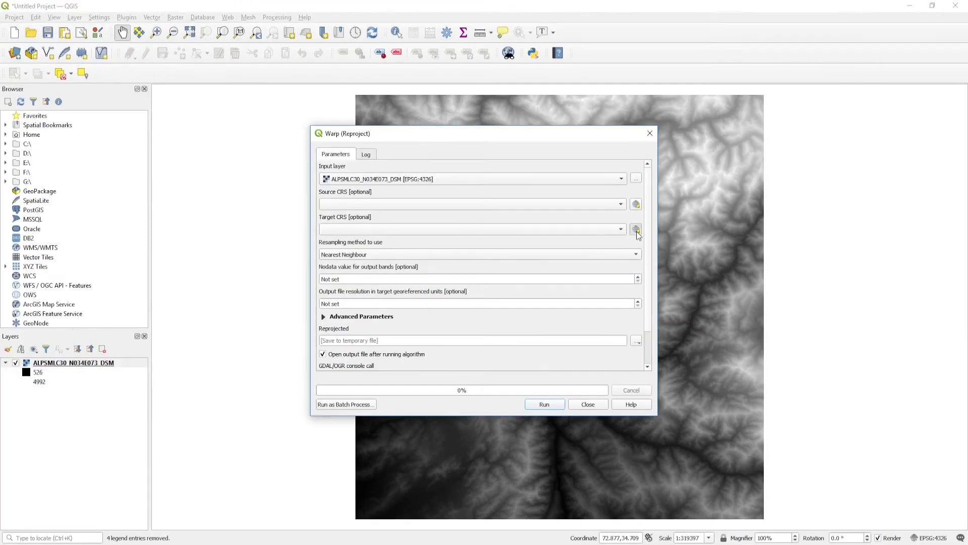
Set the reprojection's target CRS to EPSG:32642 - WGS 84 / UTM zone 42N
{"action": "left_click", "coordinate": [636, 230]}
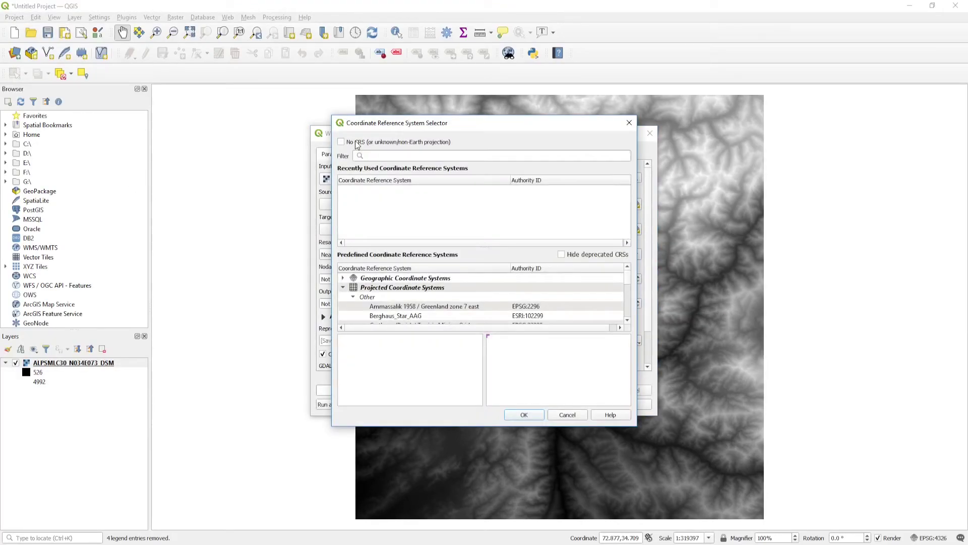
{"action": "left_click", "coordinate": [370, 157]}
{"action": "type", "text": "42n"}
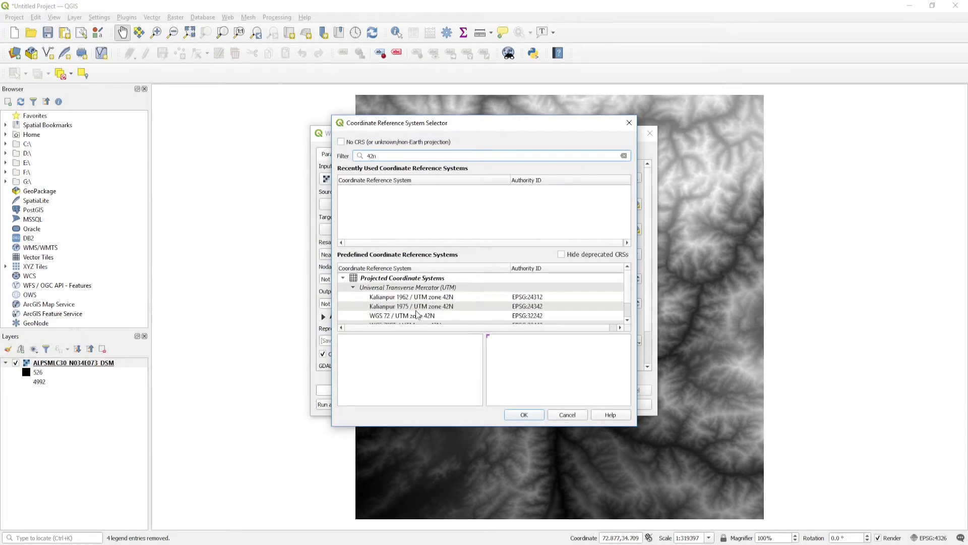
{"action": "scroll", "coordinate": [418, 315], "scroll_direction": "down", "scroll_amount": 1}
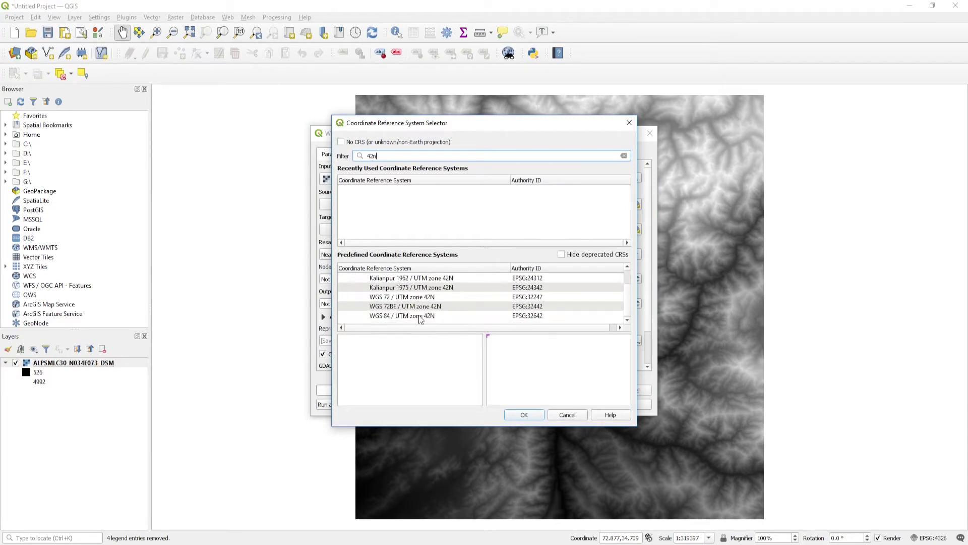
{"action": "left_click", "coordinate": [422, 316]}
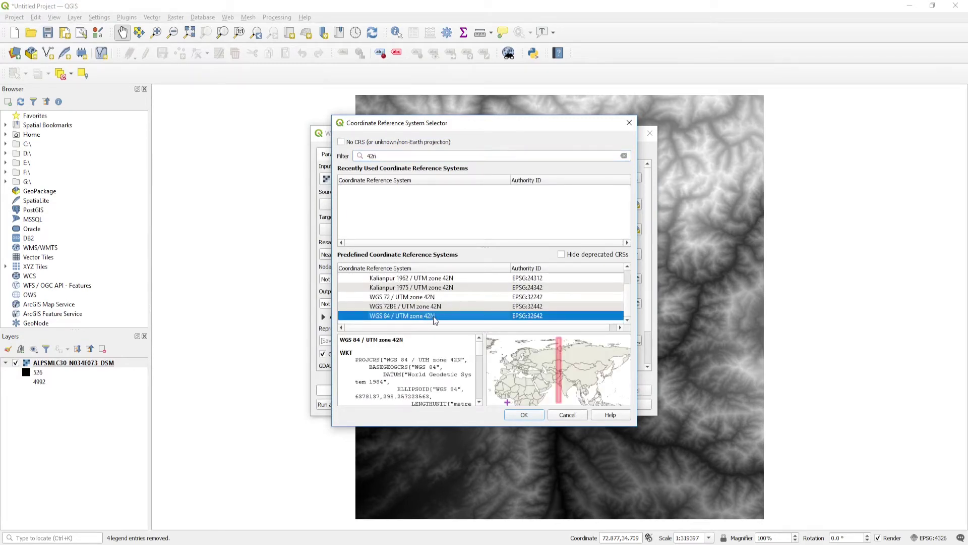
{"action": "left_click", "coordinate": [524, 415]}
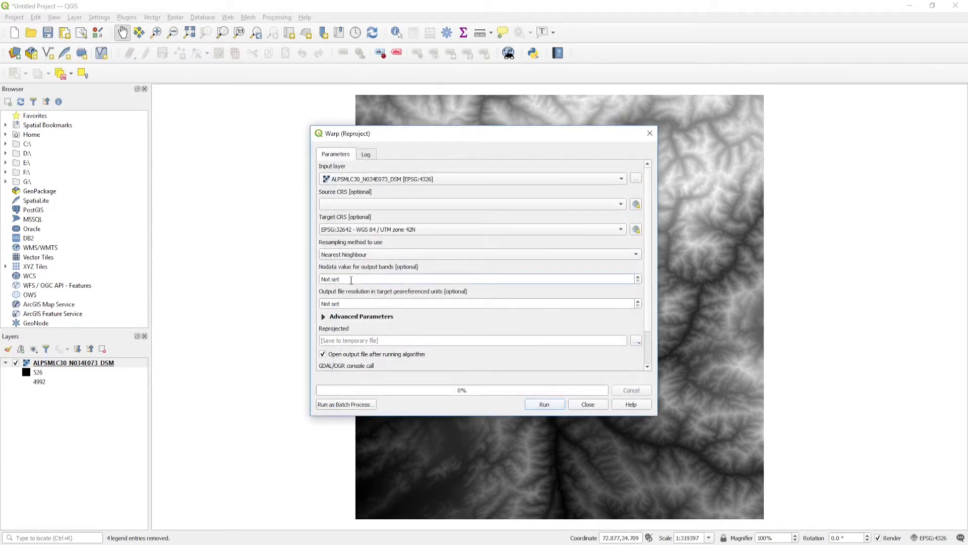
Run the reprojection to a temporary file with the nodata value left as Not set, and close the tool
{"action": "left_click_drag", "start_coordinate": [348, 279], "coordinate": [311, 281]}
{"action": "left_click", "coordinate": [329, 282]}
{"action": "left_click", "coordinate": [534, 405]}
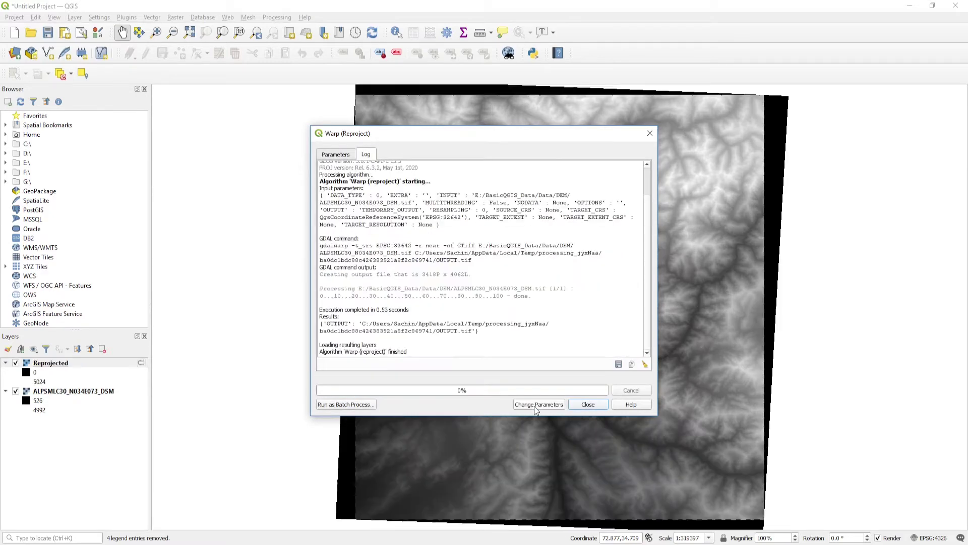
{"action": "left_click", "coordinate": [575, 405]}
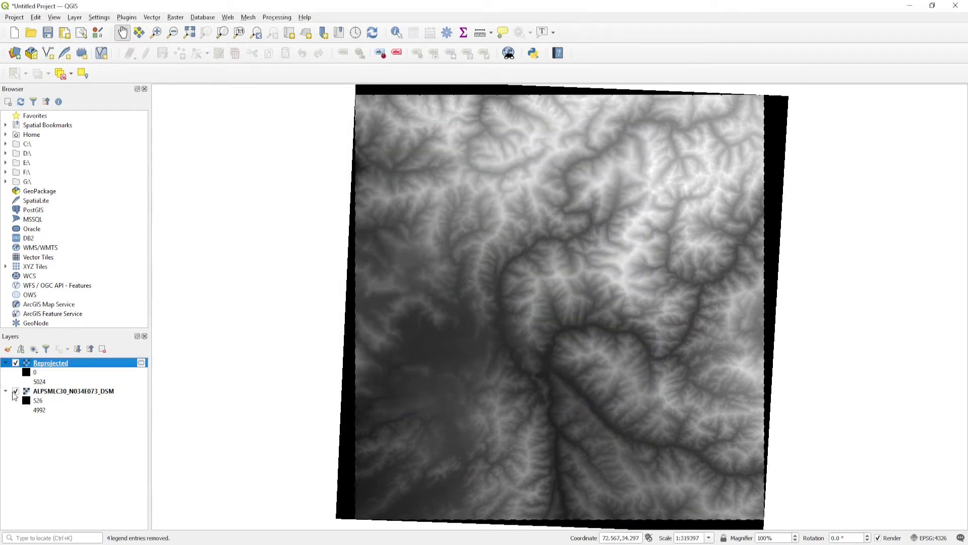
Hide the original ALPSMLC30_N034E073_DSM layer and examine the edges of the reprojected raster
{"action": "left_click", "coordinate": [16, 392]}
{"action": "left_click_drag", "start_coordinate": [486, 156], "coordinate": [452, 214]}
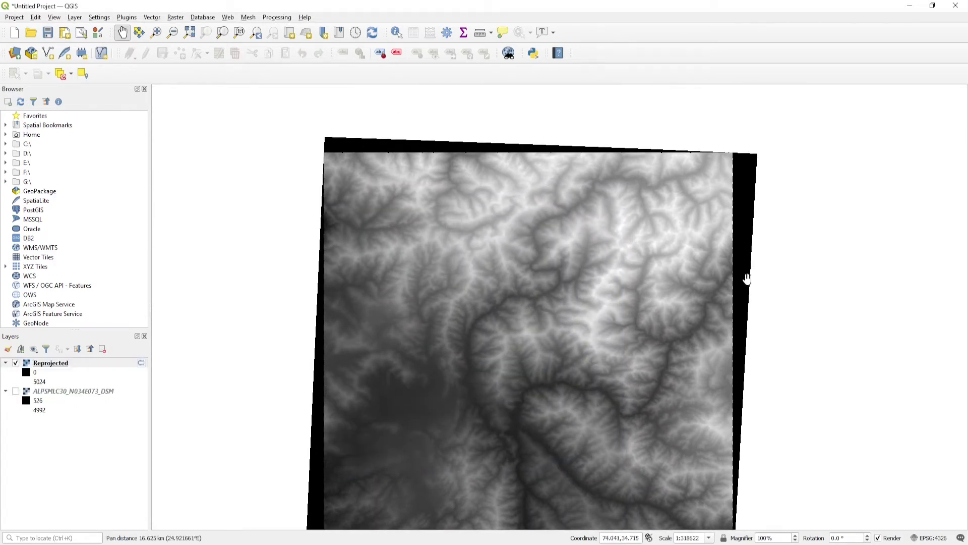
{"action": "left_click_drag", "start_coordinate": [720, 317], "coordinate": [746, 214]}
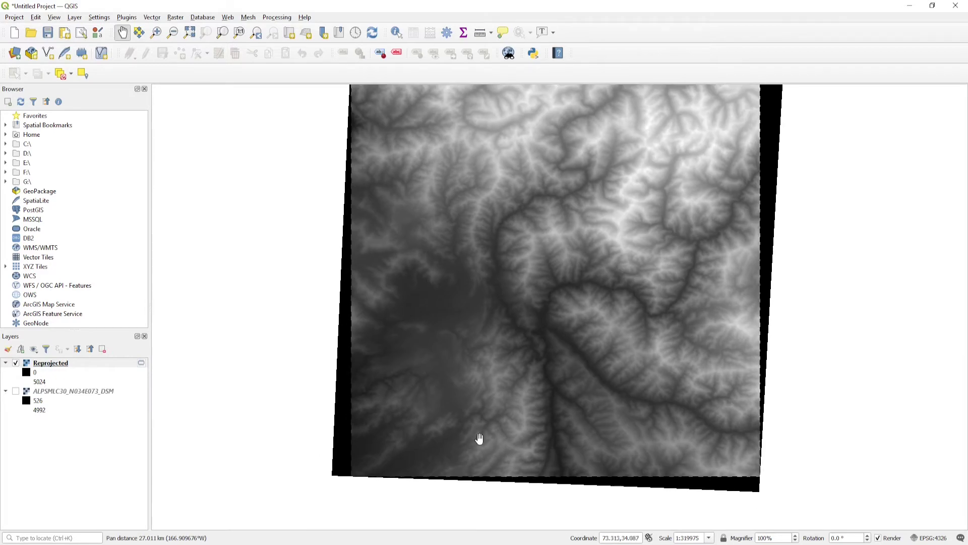
{"action": "left_click_drag", "start_coordinate": [589, 275], "coordinate": [551, 319]}
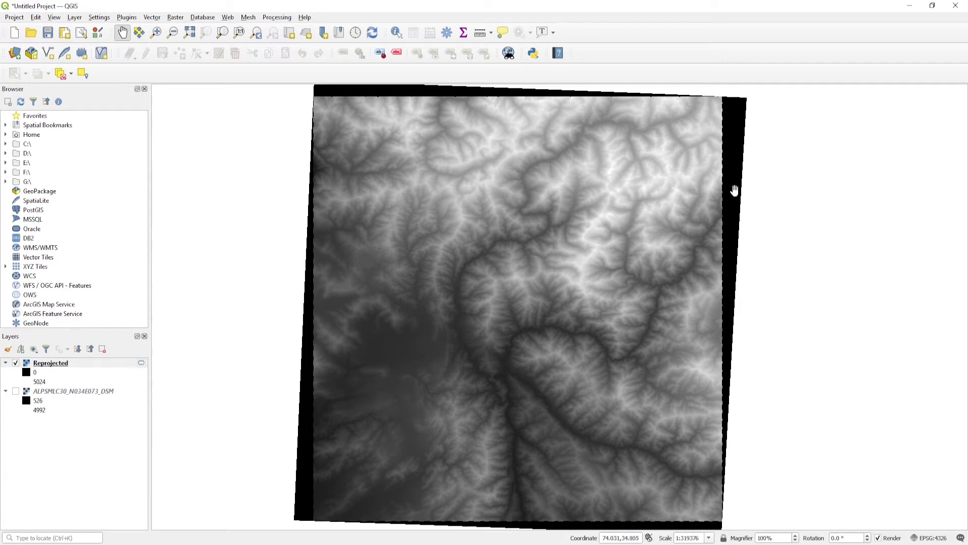
Remove the Reprojected layer from the project and show the ALPSMLC30_N034E073_DSM layer again
{"action": "left_click", "coordinate": [65, 365]}
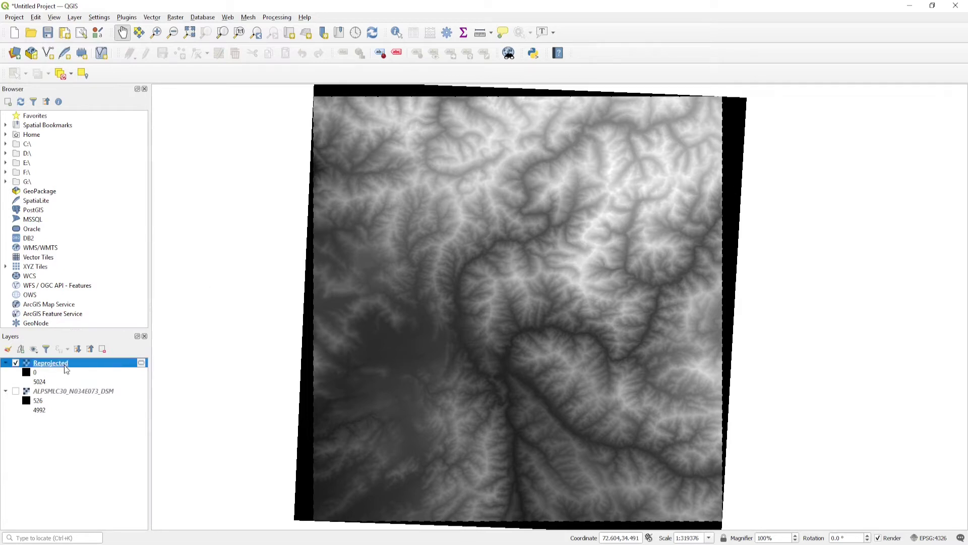
{"action": "left_click", "coordinate": [102, 353]}
{"action": "left_click", "coordinate": [450, 291]}
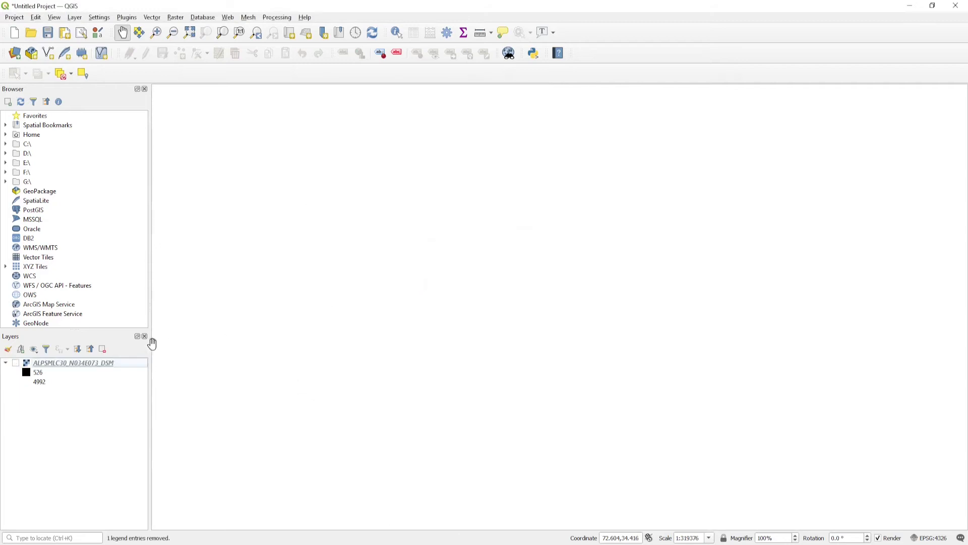
{"action": "left_click", "coordinate": [99, 363]}
{"action": "left_click", "coordinate": [16, 363]}
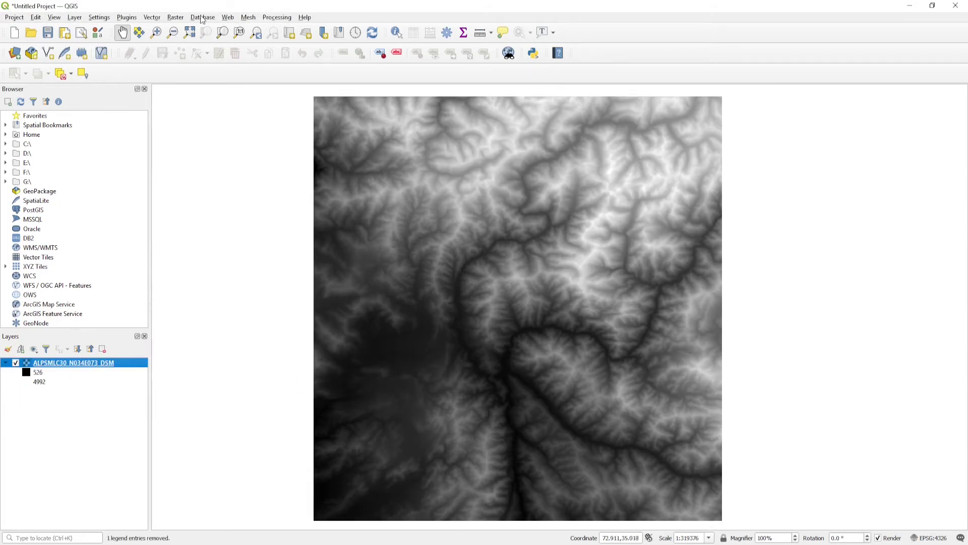
Start a new Warp reprojection of ALPSMLC30_N034E073_DSM with EPSG:32642 - WGS 84 / UTM zone 42N as the target CRS
{"action": "left_click", "coordinate": [174, 19]}
{"action": "mouse_move", "coordinate": [197, 76]}
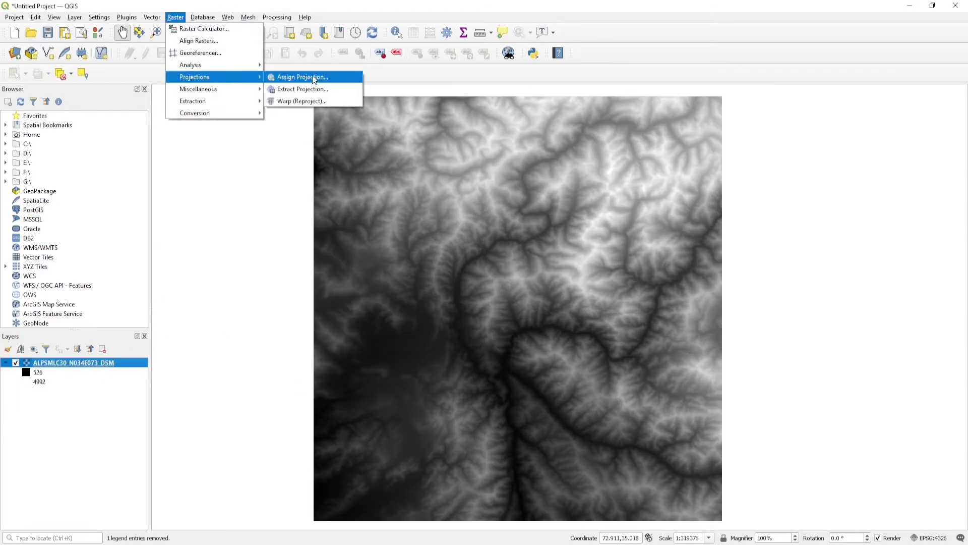
{"action": "left_click", "coordinate": [300, 101]}
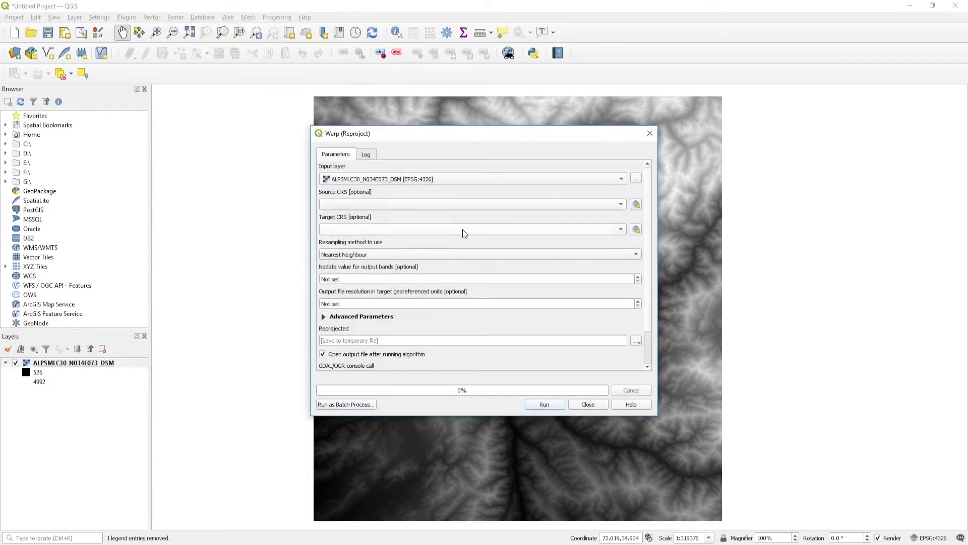
{"action": "left_click", "coordinate": [636, 229]}
{"action": "left_click", "coordinate": [357, 143]}
{"action": "left_click", "coordinate": [375, 155]}
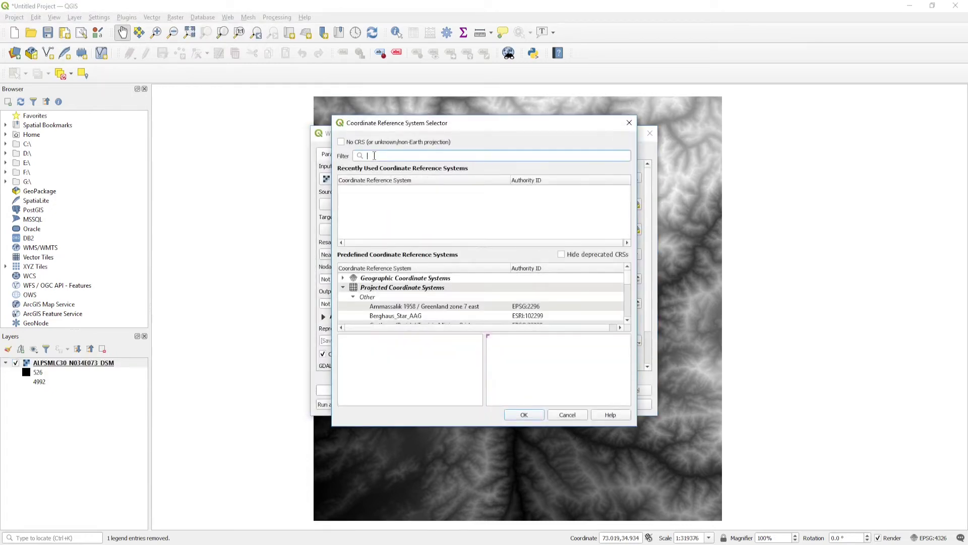
{"action": "type", "text": "42n"}
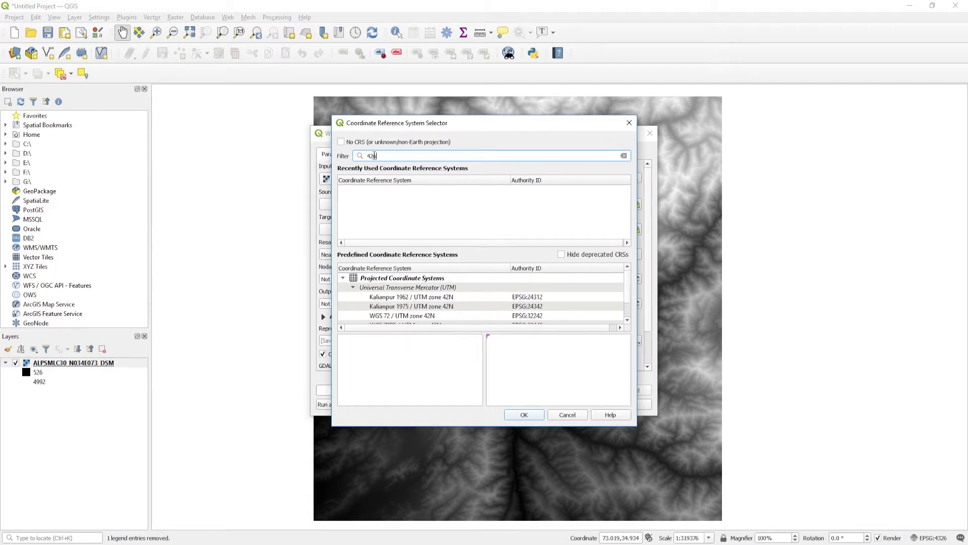
{"action": "scroll", "coordinate": [423, 323], "scroll_direction": "down", "scroll_amount": 1}
{"action": "left_click", "coordinate": [424, 316]}
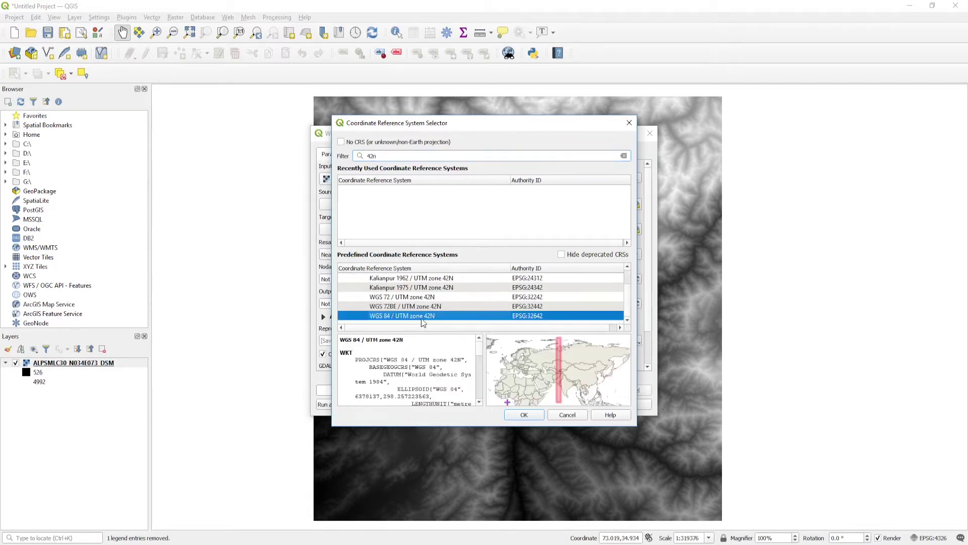
{"action": "left_click", "coordinate": [525, 415]}
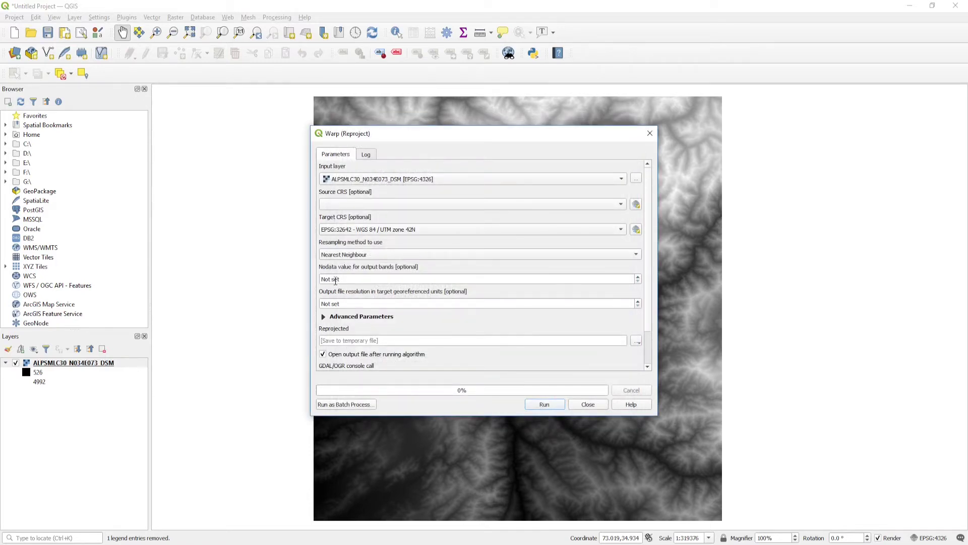
Set the output nodata value to 0, run the reprojection to a temporary file and close the tool
{"action": "left_click", "coordinate": [335, 281]}
{"action": "key", "text": "ctrl+a"}
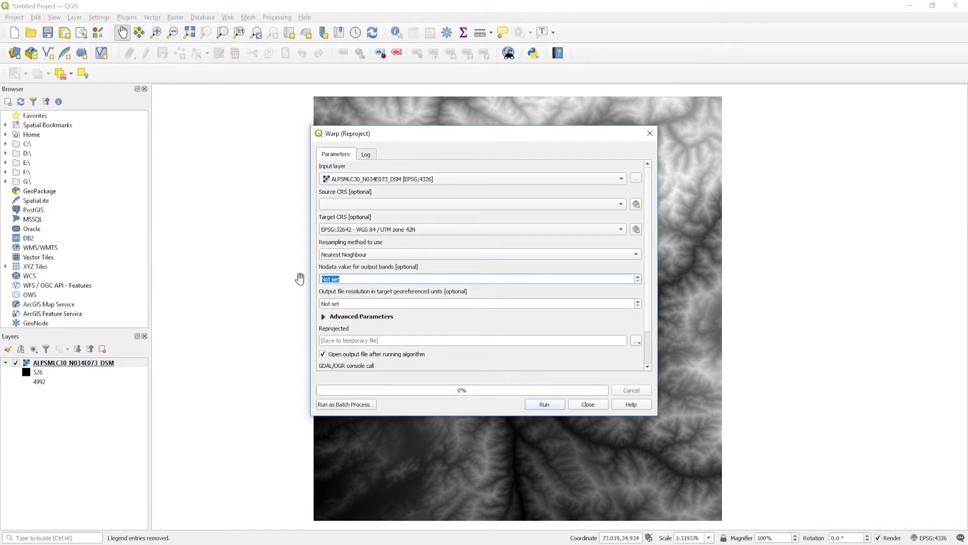
{"action": "type", "text": "0"}
{"action": "key", "text": "Tab"}
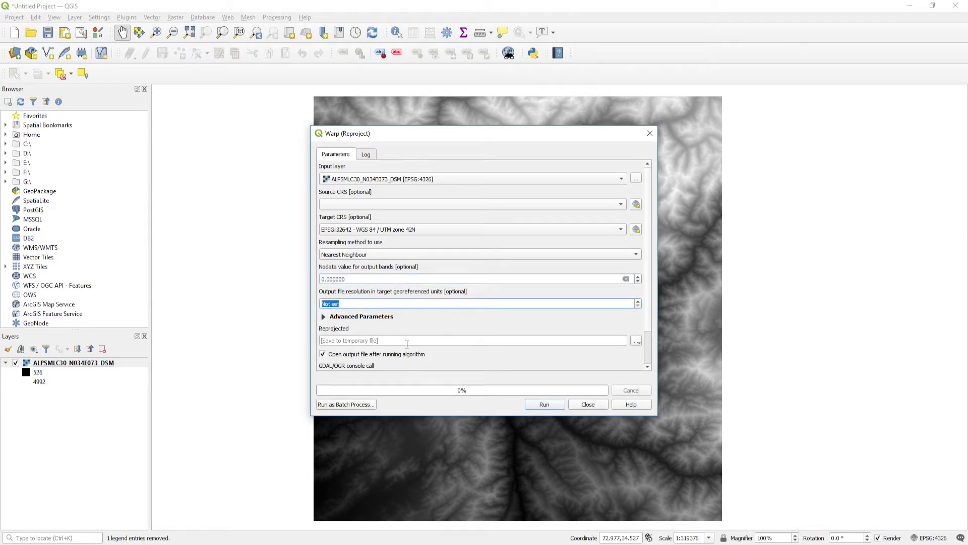
{"action": "scroll", "coordinate": [434, 350], "scroll_direction": "down", "scroll_amount": 1}
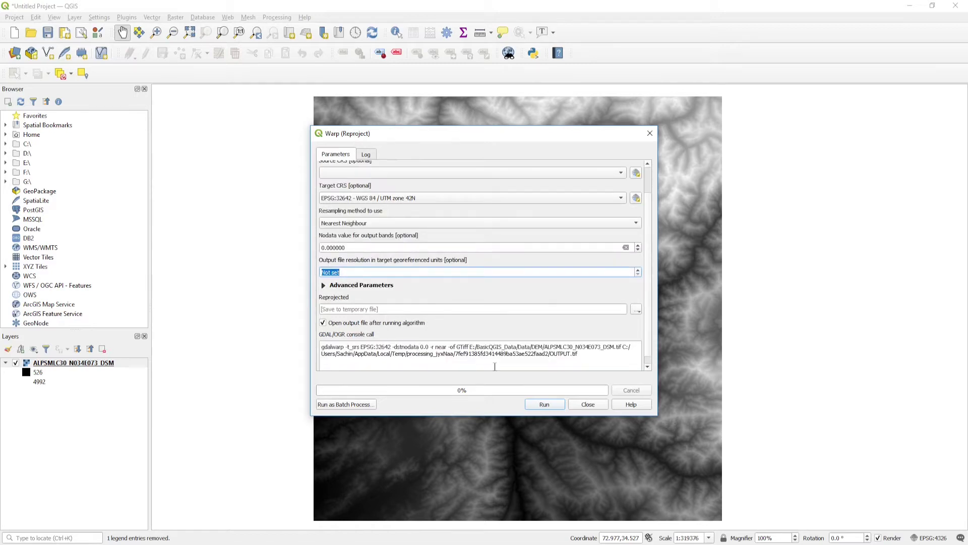
{"action": "left_click", "coordinate": [549, 404]}
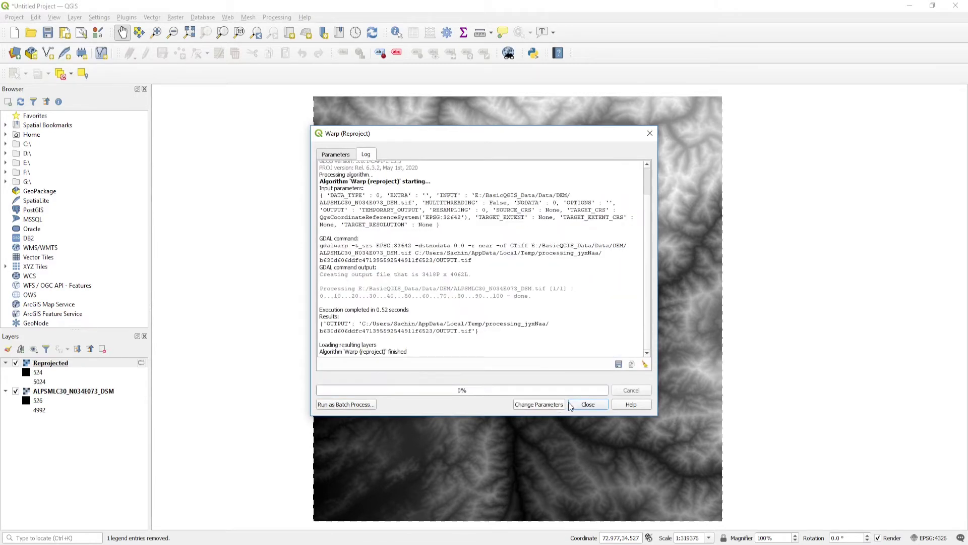
{"action": "left_click", "coordinate": [586, 404]}
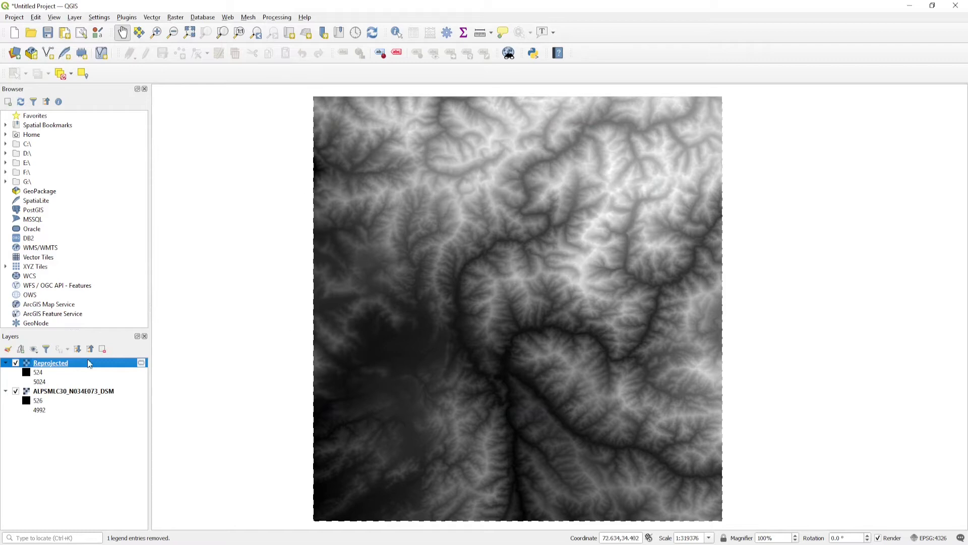
Hide the original ALPSMLC30_N034E073_DSM layer and examine the reprojected raster's edges at full extent
{"action": "left_click", "coordinate": [15, 391]}
{"action": "left_click_drag", "start_coordinate": [727, 397], "coordinate": [726, 398]}
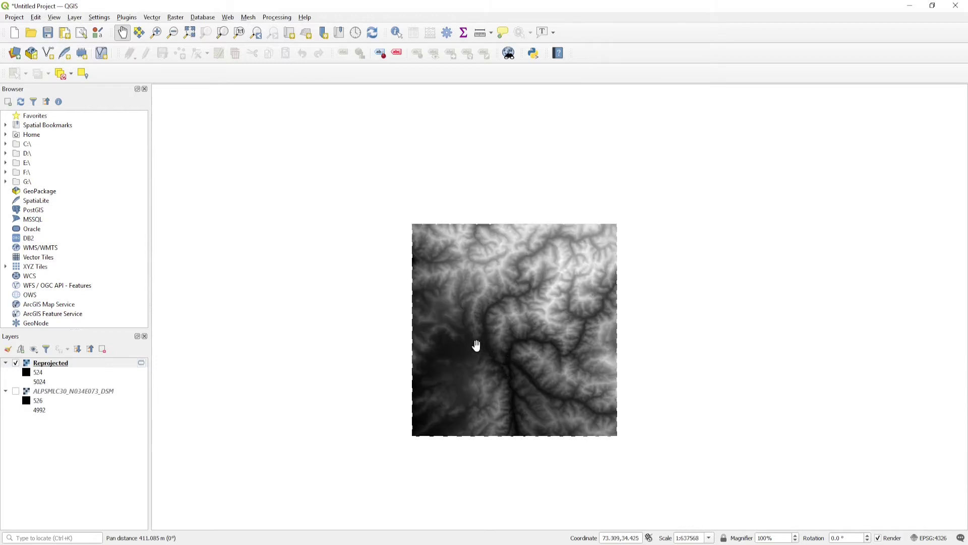
{"action": "scroll", "coordinate": [495, 320], "scroll_direction": "down", "scroll_amount": 1}
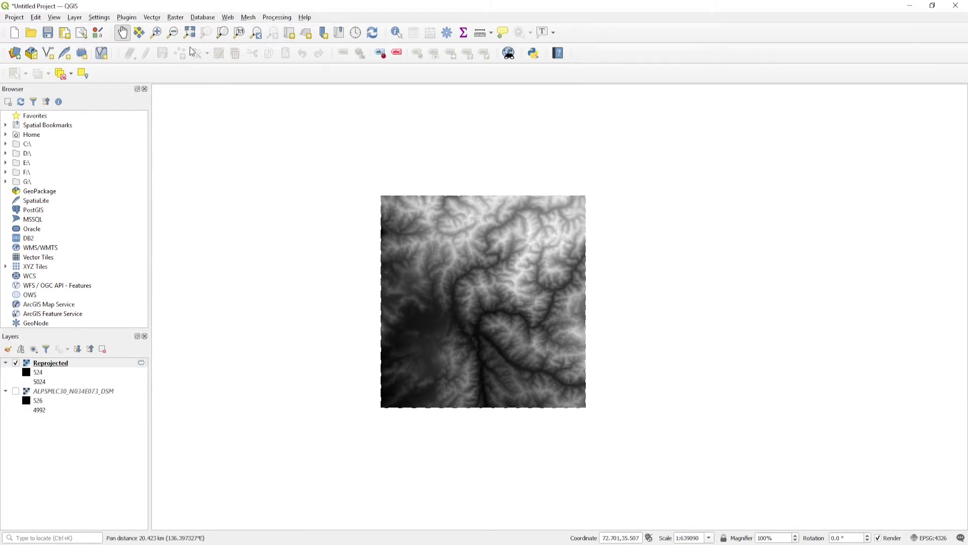
{"action": "left_click", "coordinate": [189, 32]}
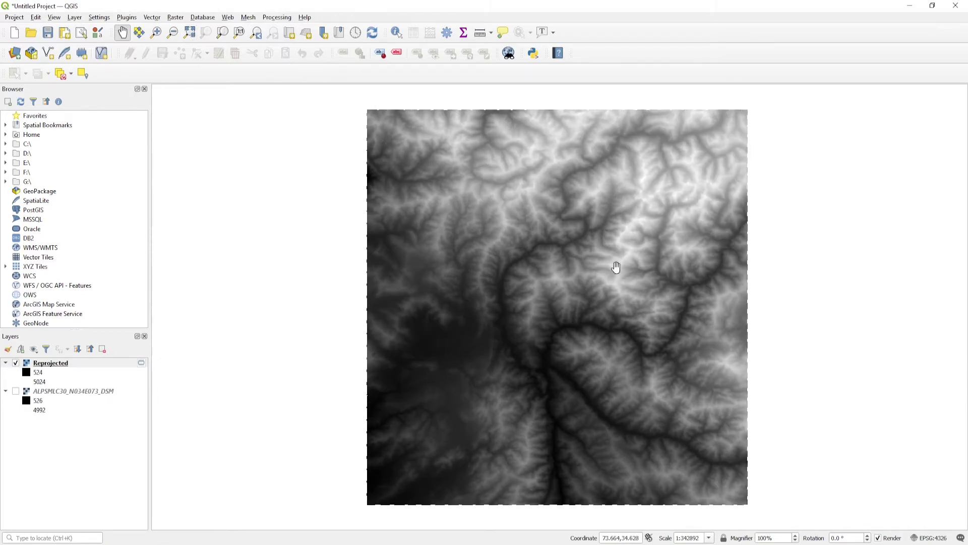
{"action": "left_click", "coordinate": [59, 394]}
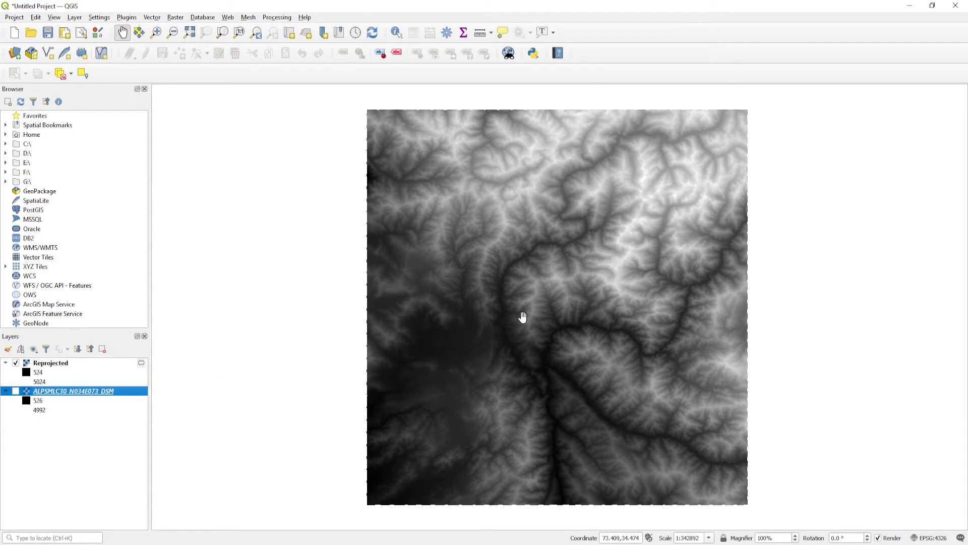
{"action": "left_click_drag", "start_coordinate": [607, 251], "coordinate": [585, 252]}
Search the processing toolbox for "fill", look over the Terrain Analysis - Hydrology algorithms, and close the toolbox
{"action": "left_click", "coordinate": [175, 17]}
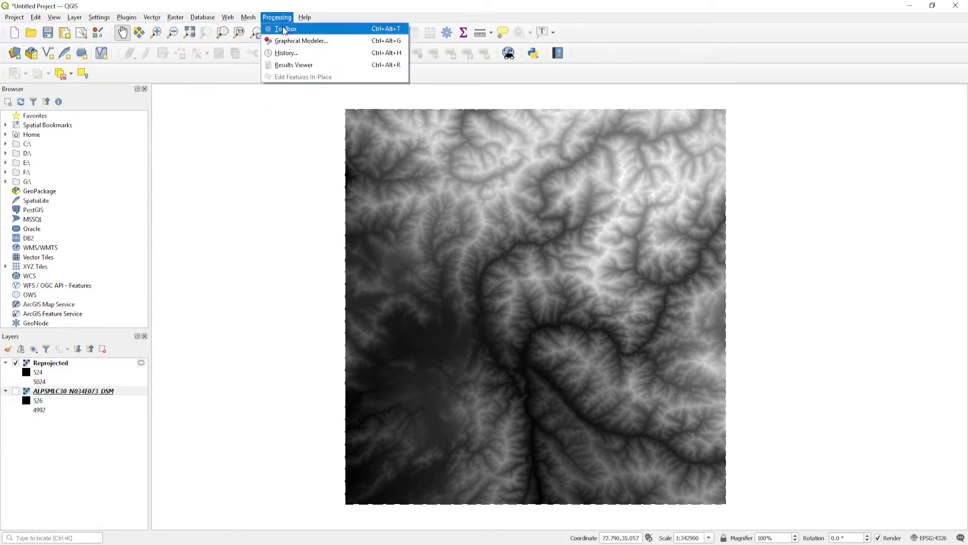
{"action": "left_click", "coordinate": [283, 29]}
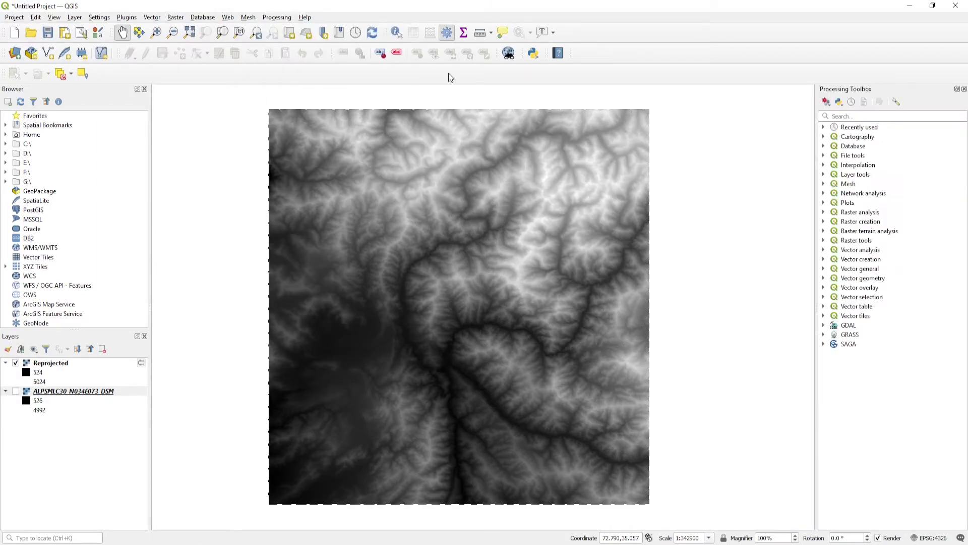
{"action": "left_click", "coordinate": [842, 116]}
{"action": "type", "text": "fill"}
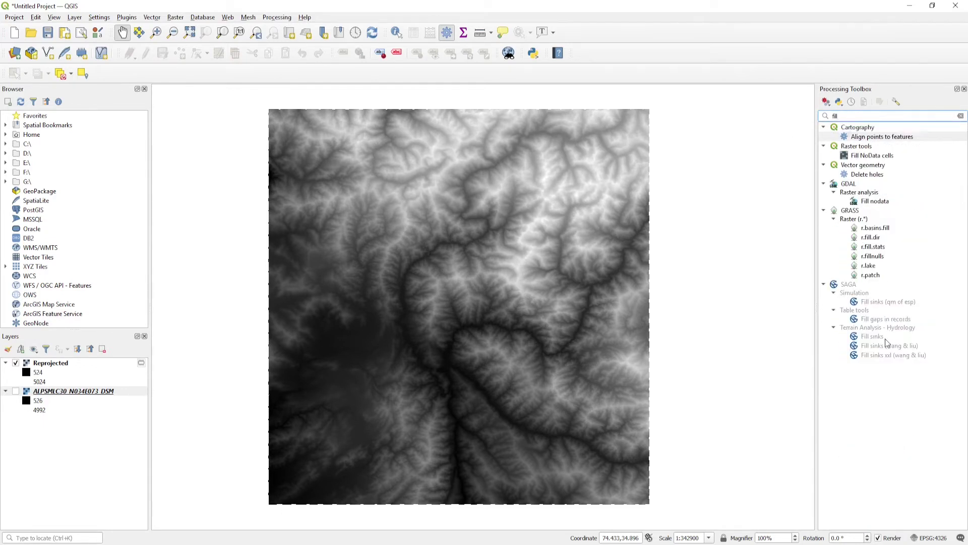
{"action": "left_click", "coordinate": [873, 329]}
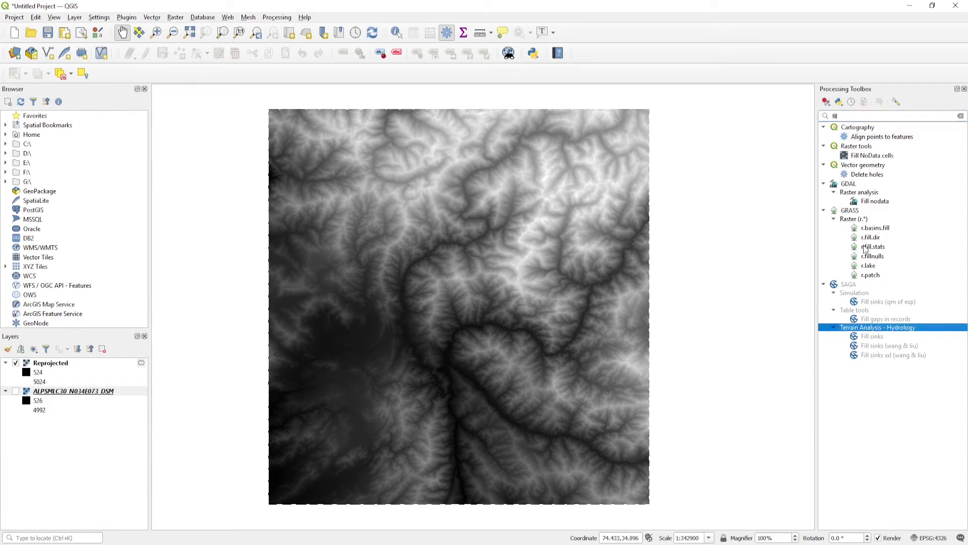
{"action": "left_click", "coordinate": [848, 116]}
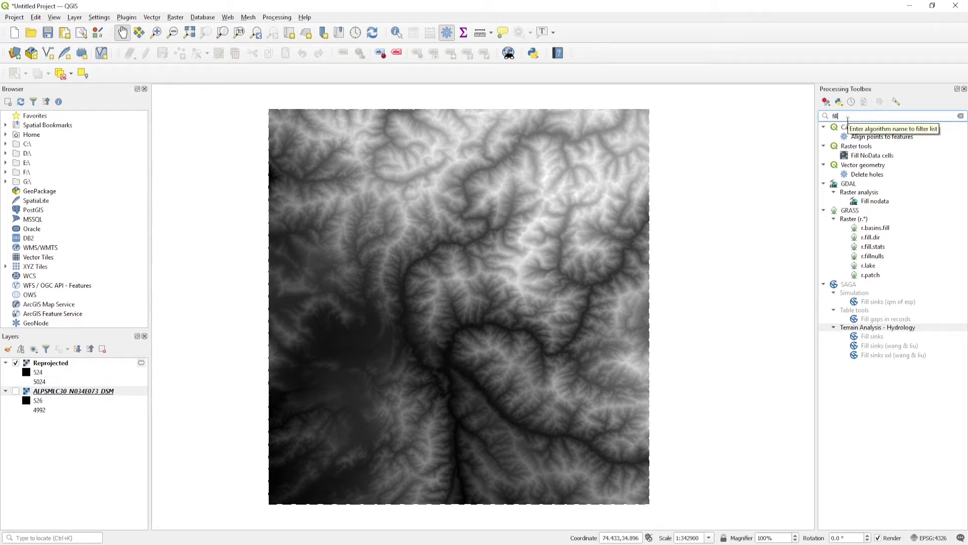
{"action": "left_click", "coordinate": [964, 89]}
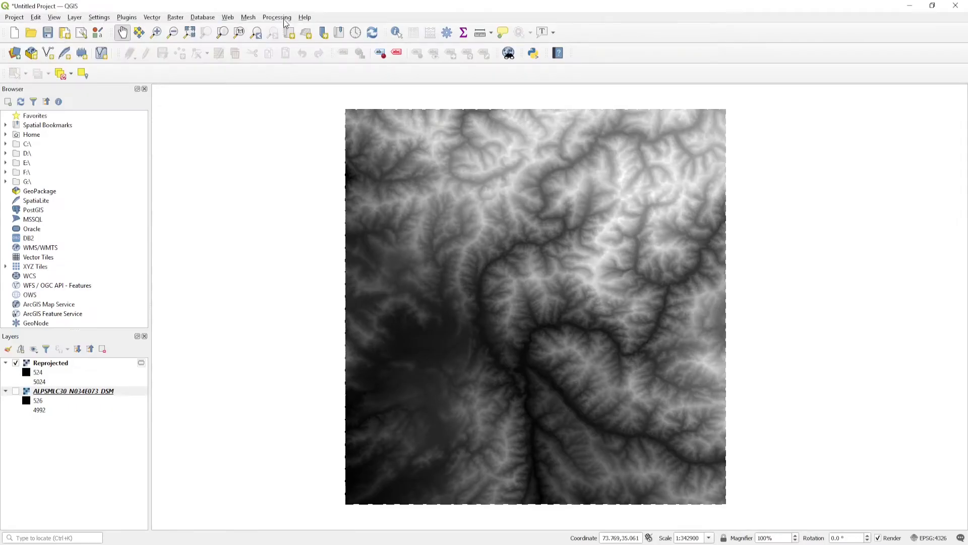
Reopen the processing toolbox, search it for "fill" to locate the sink-filling algorithms, and clear the search
{"action": "left_click", "coordinate": [275, 35]}
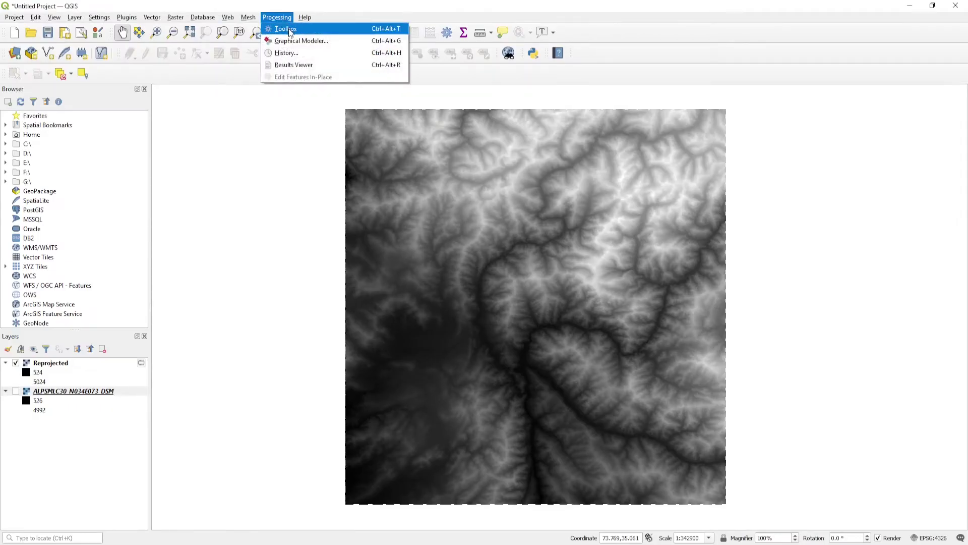
{"action": "left_click", "coordinate": [291, 34]}
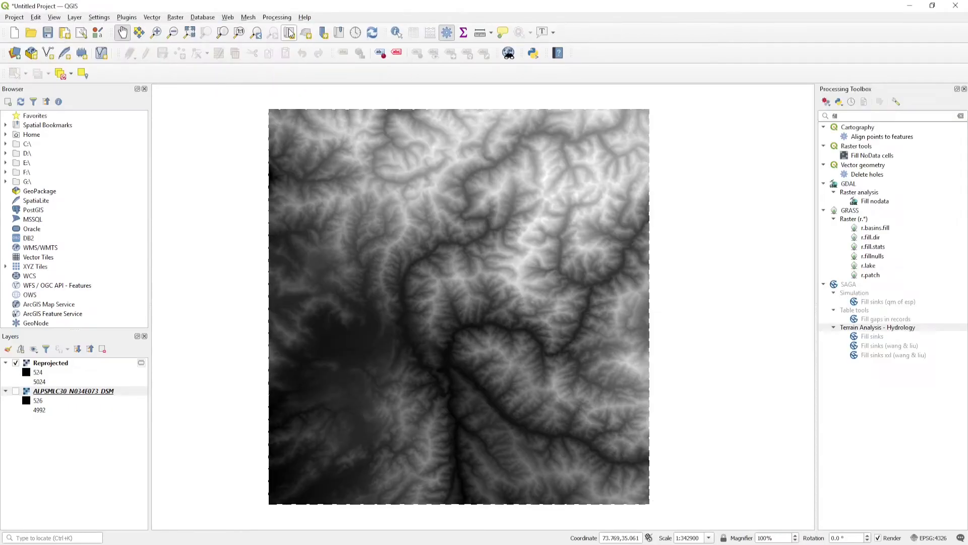
{"action": "left_click", "coordinate": [848, 119]}
{"action": "type", "text": "fill"}
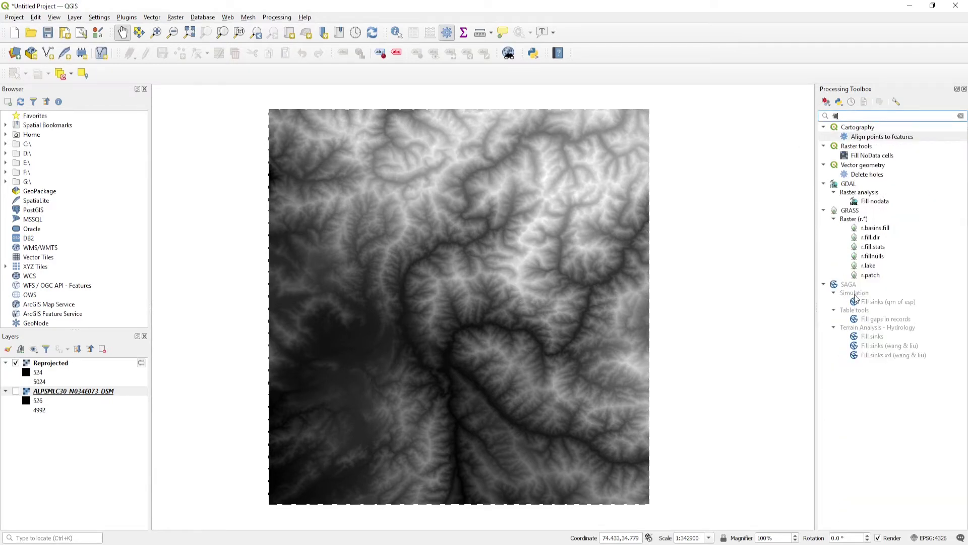
{"action": "left_click", "coordinate": [864, 330]}
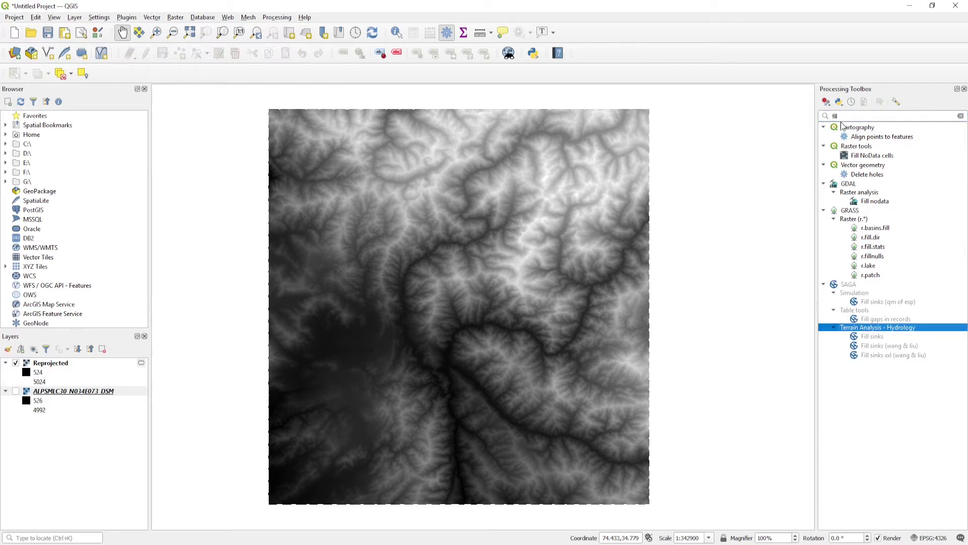
{"action": "double_click", "coordinate": [827, 116]}
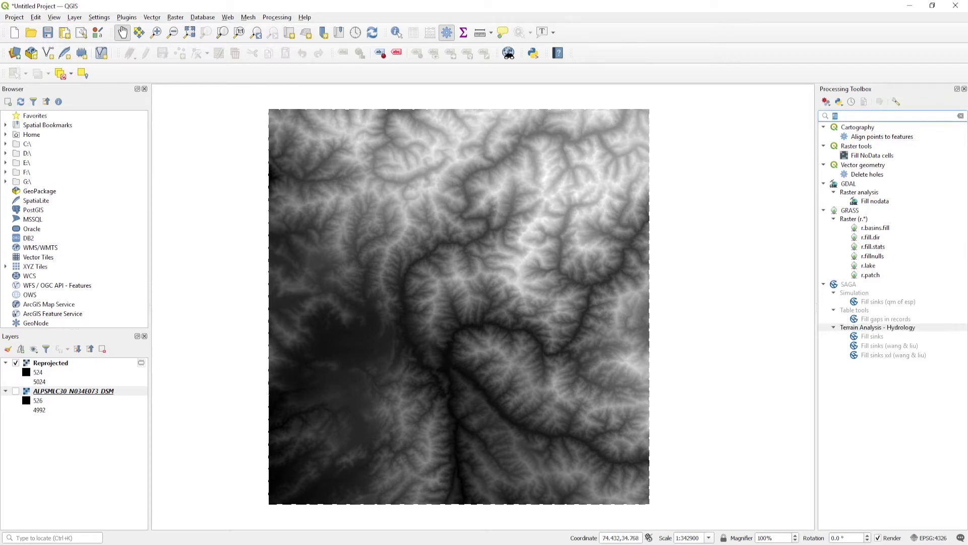
{"action": "left_click", "coordinate": [960, 116]}
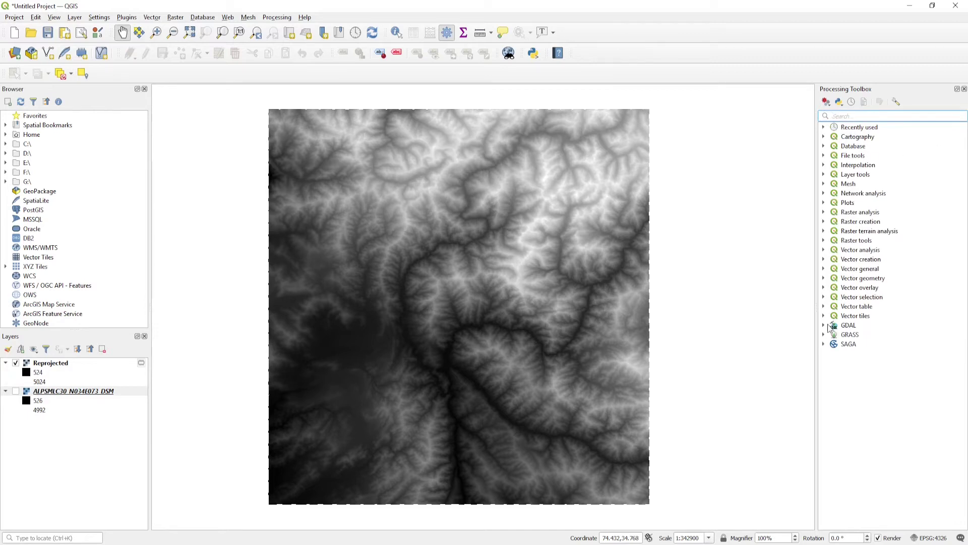
Open Fill sinks (wang & liu) from SAGA's Terrain Analysis - Hydrology group and set its DEM to Reprojected [EPSG:32642]
{"action": "left_click", "coordinate": [824, 345]}
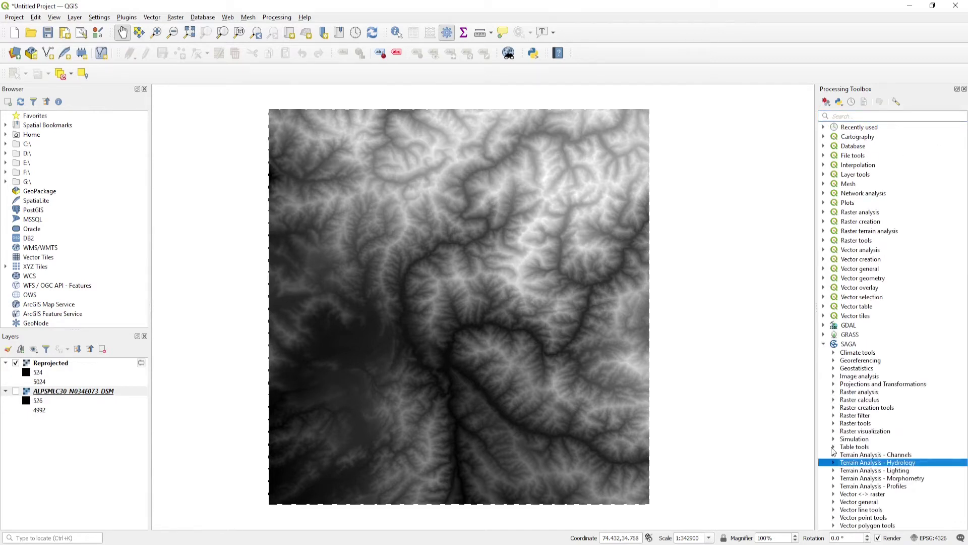
{"action": "left_click", "coordinate": [834, 463]}
{"action": "scroll", "coordinate": [867, 429], "scroll_direction": "down", "scroll_amount": 8}
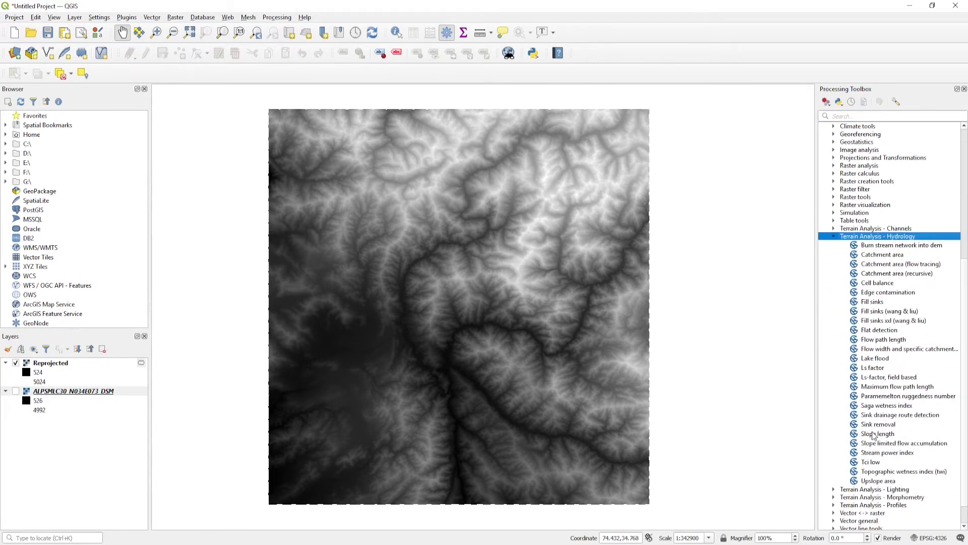
{"action": "scroll", "coordinate": [874, 435], "scroll_direction": "down", "scroll_amount": 1}
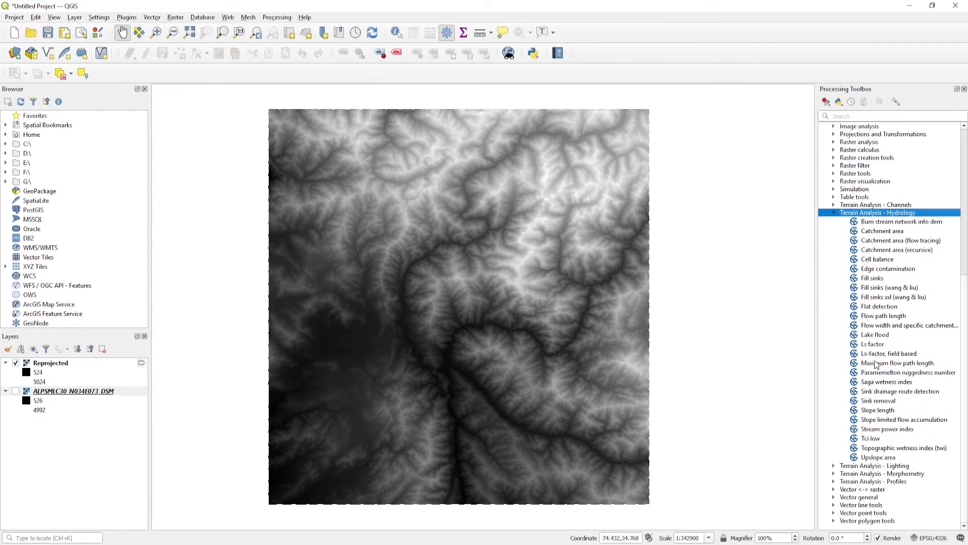
{"action": "left_click", "coordinate": [878, 289]}
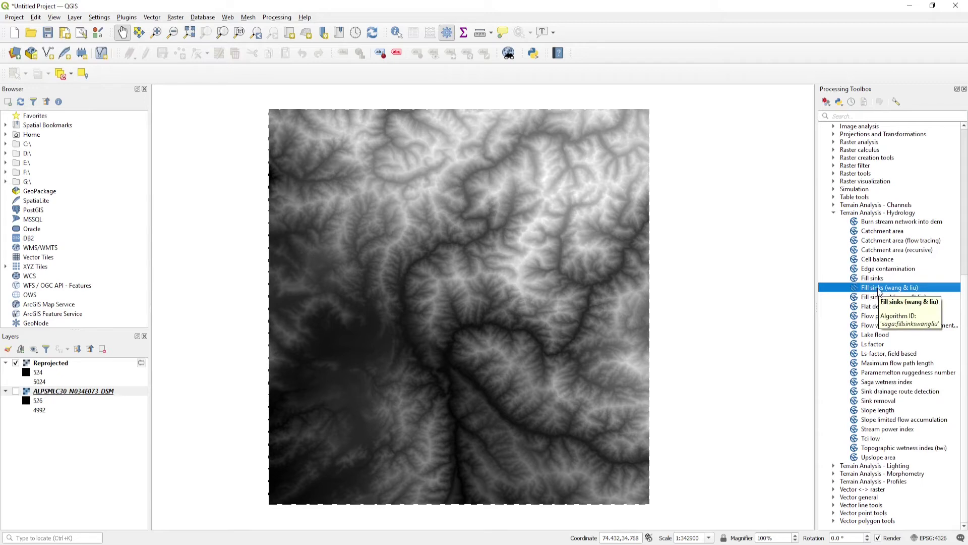
{"action": "double_click", "coordinate": [878, 290]}
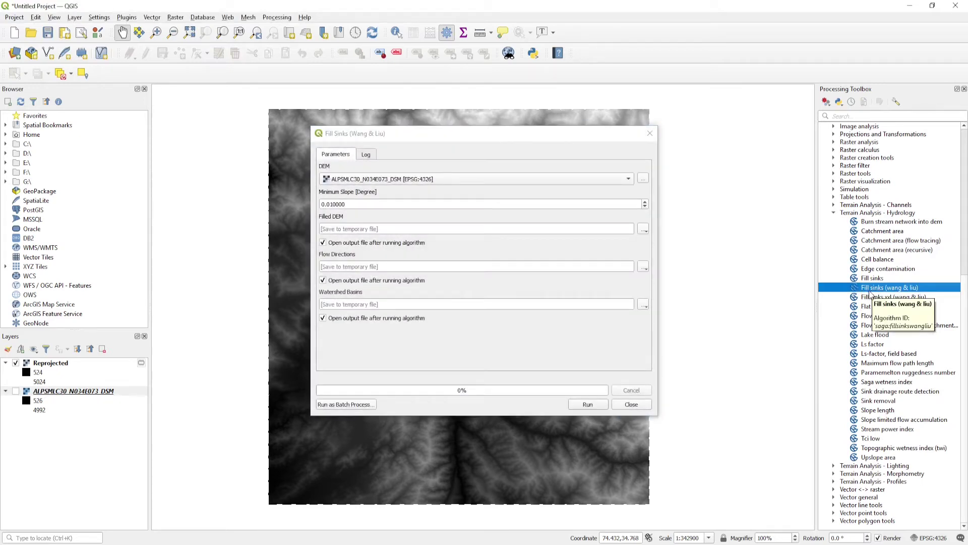
{"action": "left_click", "coordinate": [344, 179]}
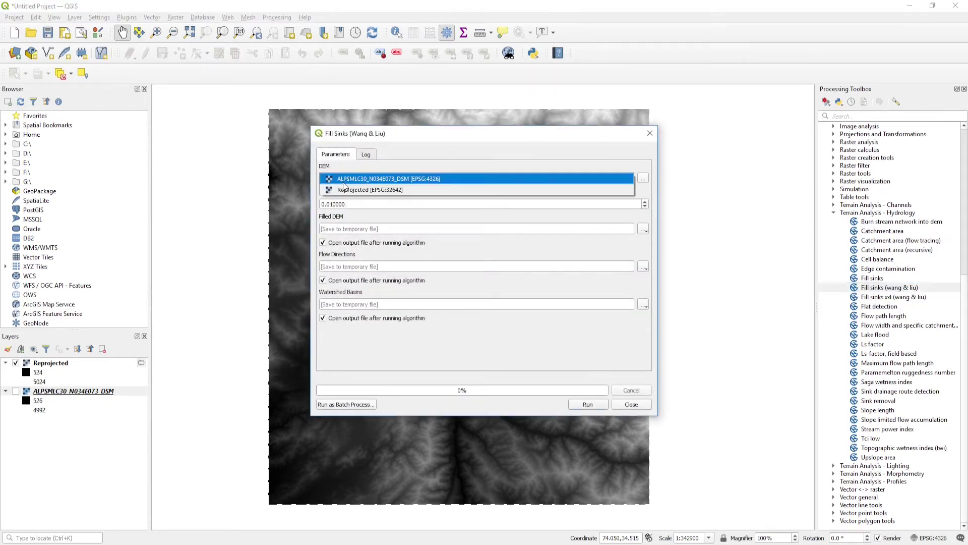
{"action": "left_click", "coordinate": [347, 188]}
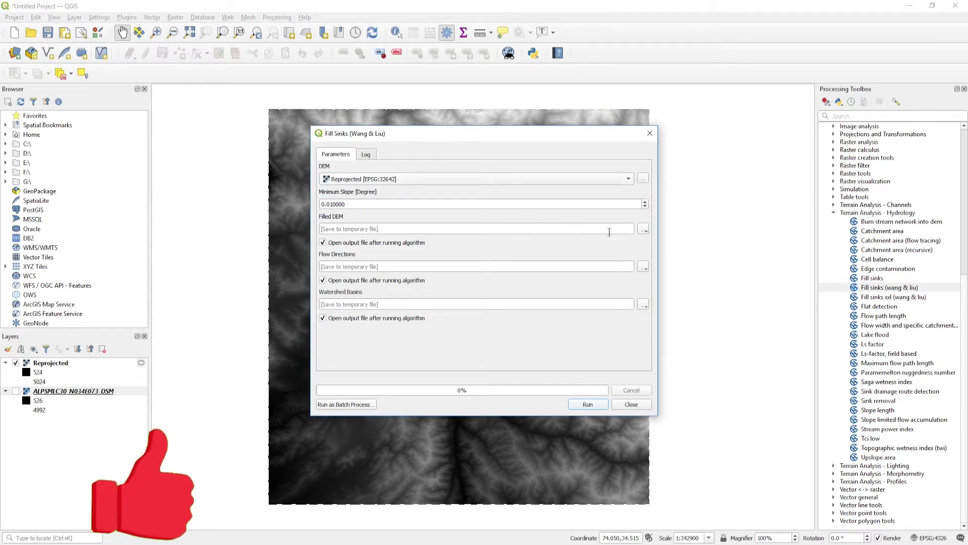
Choose to save the Filled DEM output to a file and browse to the BasicQGIS_Data folder on drive E
{"action": "left_click", "coordinate": [644, 229]}
{"action": "left_click", "coordinate": [657, 254]}
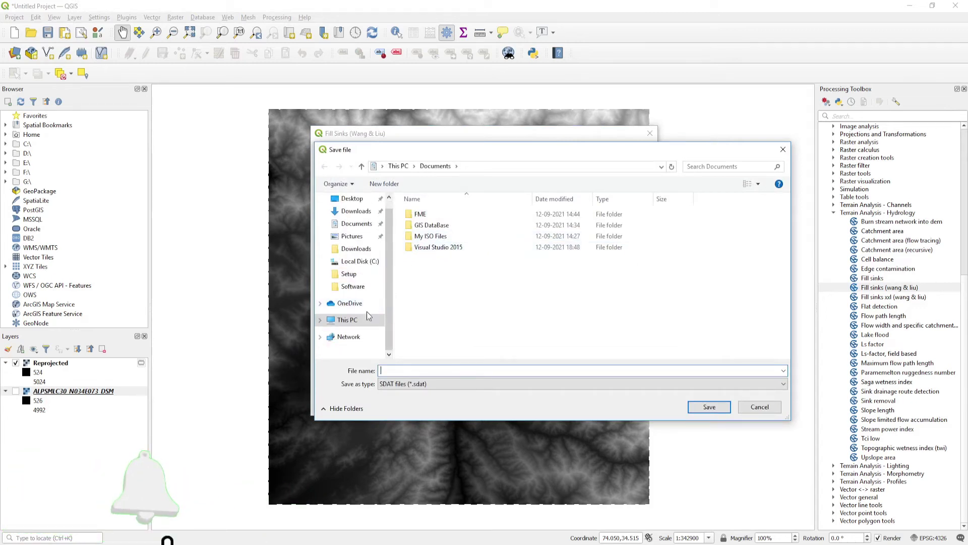
{"action": "left_click", "coordinate": [348, 320]}
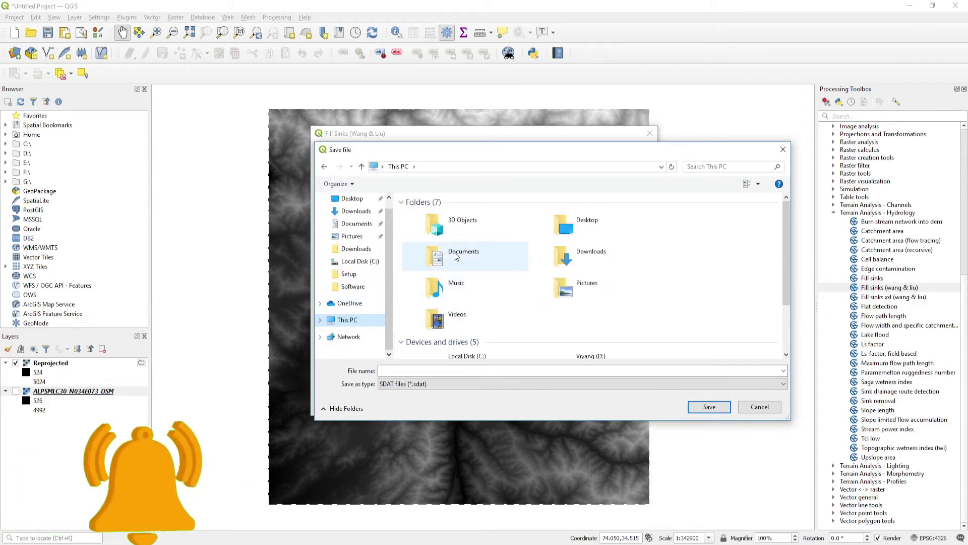
{"action": "left_click", "coordinate": [371, 262]}
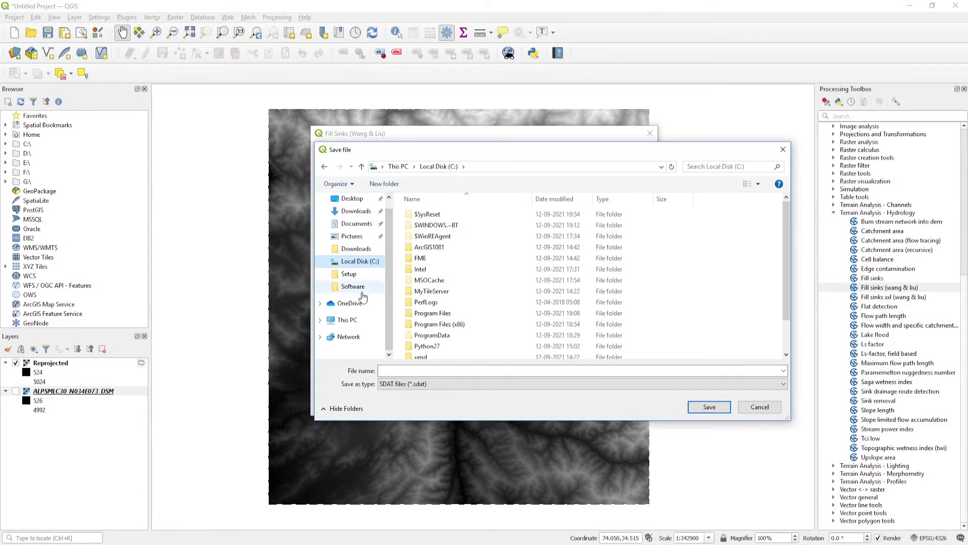
{"action": "left_click", "coordinate": [353, 319]}
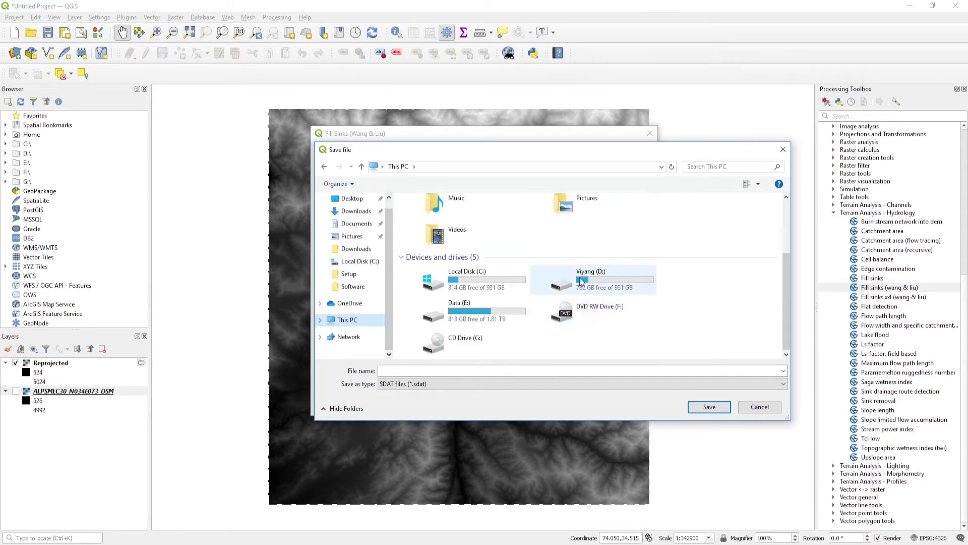
{"action": "double_click", "coordinate": [499, 306]}
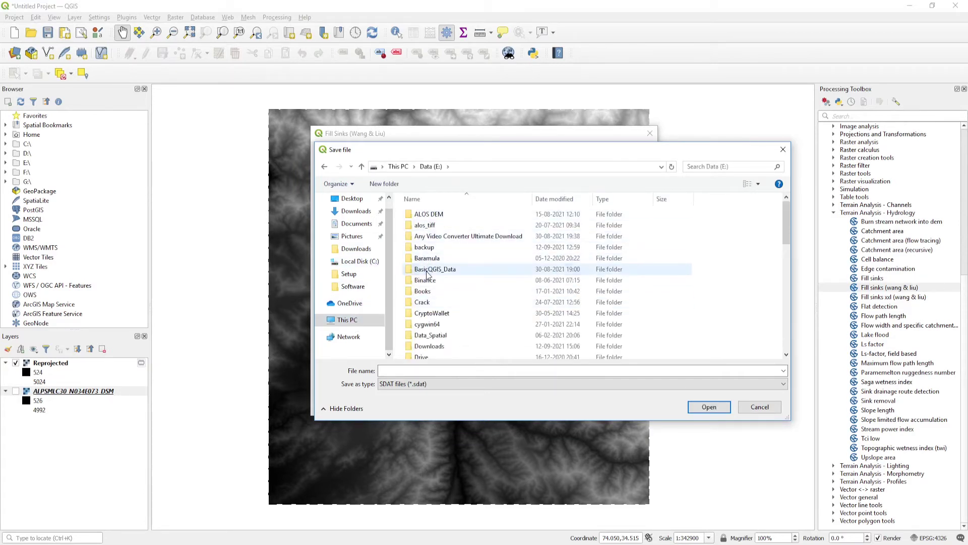
{"action": "double_click", "coordinate": [426, 268]}
Create a Stream_Order folder inside BasicQGIS_Data and set the Filled DEM output to fill_dem.sdat in it
{"action": "right_click", "coordinate": [425, 323]}
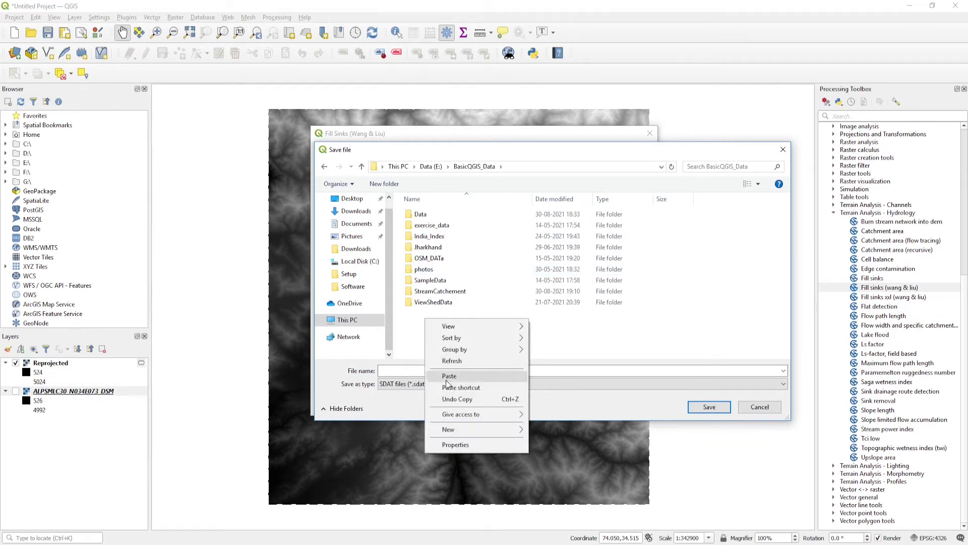
{"action": "mouse_move", "coordinate": [452, 429]}
{"action": "left_click", "coordinate": [551, 430]}
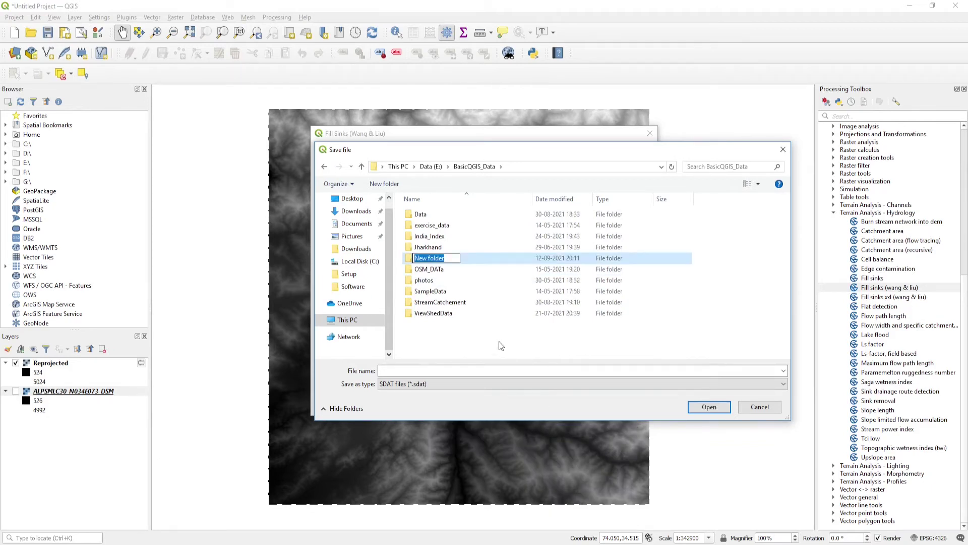
{"action": "type", "text": "Stream_Order"}
{"action": "left_click", "coordinate": [504, 337]}
{"action": "double_click", "coordinate": [437, 292]}
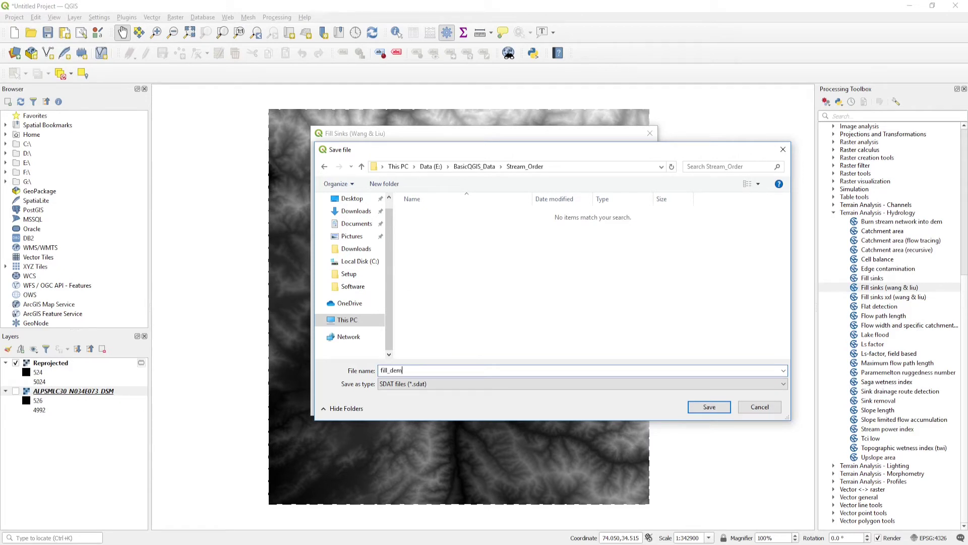
{"action": "left_click", "coordinate": [710, 407]}
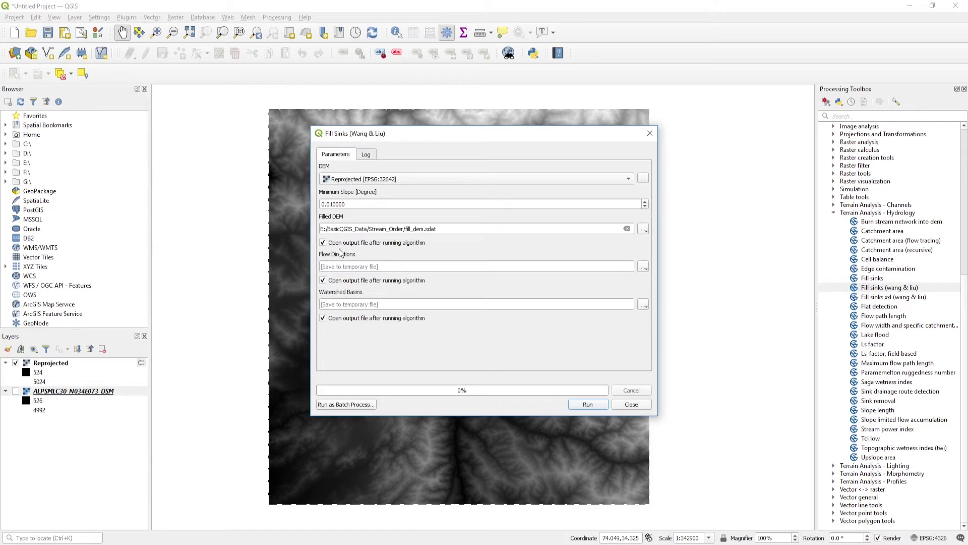
Turn off loading of the Flow Directions and Watershed Basins outputs, run Fill Sinks (Wang & Liu), and close the dialog
{"action": "left_click", "coordinate": [323, 317]}
{"action": "left_click", "coordinate": [322, 319]}
{"action": "left_click", "coordinate": [588, 404]}
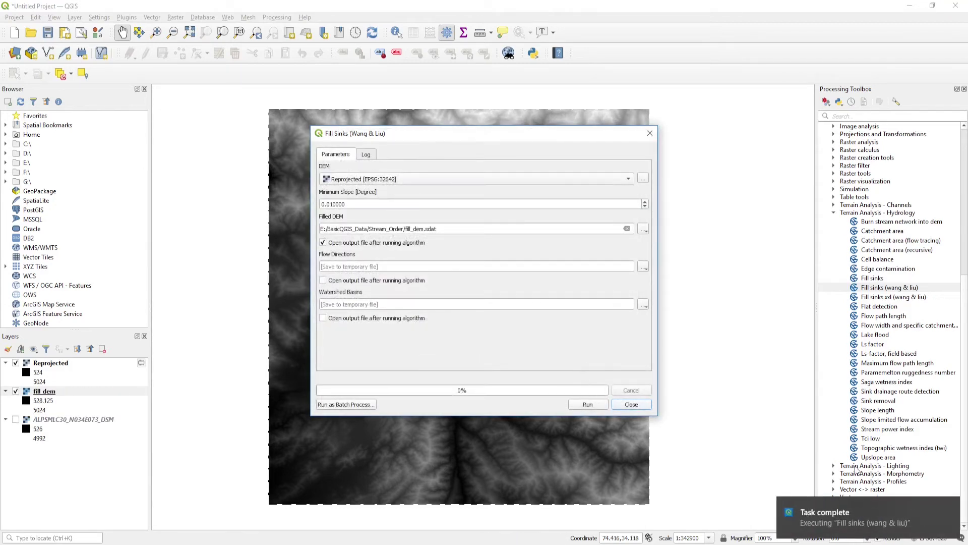
{"action": "left_click", "coordinate": [949, 508]}
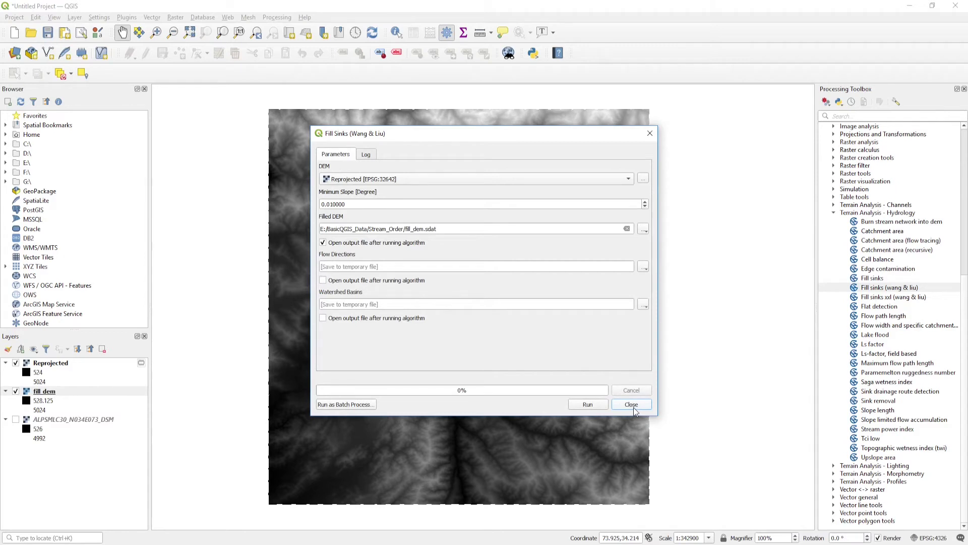
{"action": "left_click", "coordinate": [631, 404]}
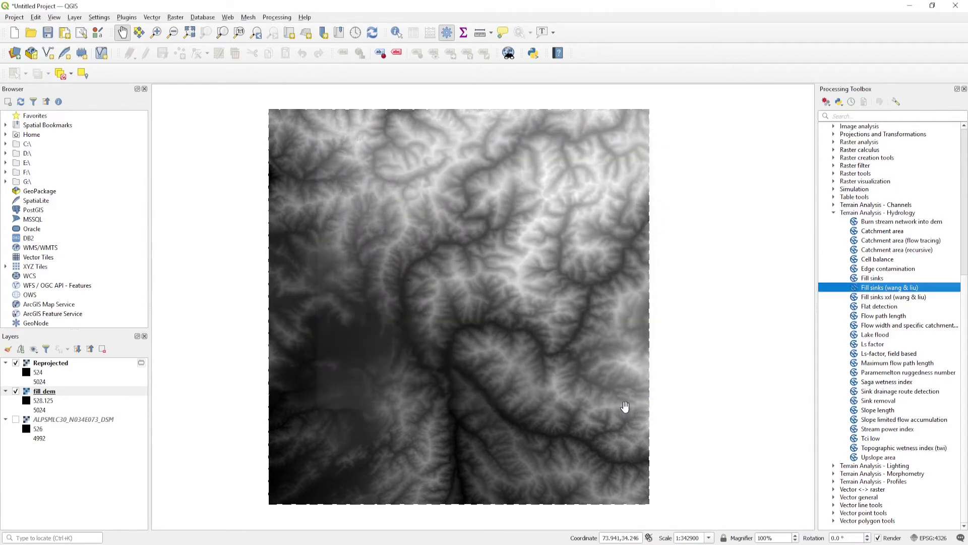
Hide the Reprojected layer, move it below fill_dem, and toggle fill_dem's visibility to check the filled raster
{"action": "left_click", "coordinate": [17, 364]}
{"action": "left_click_drag", "start_coordinate": [52, 363], "coordinate": [46, 384]}
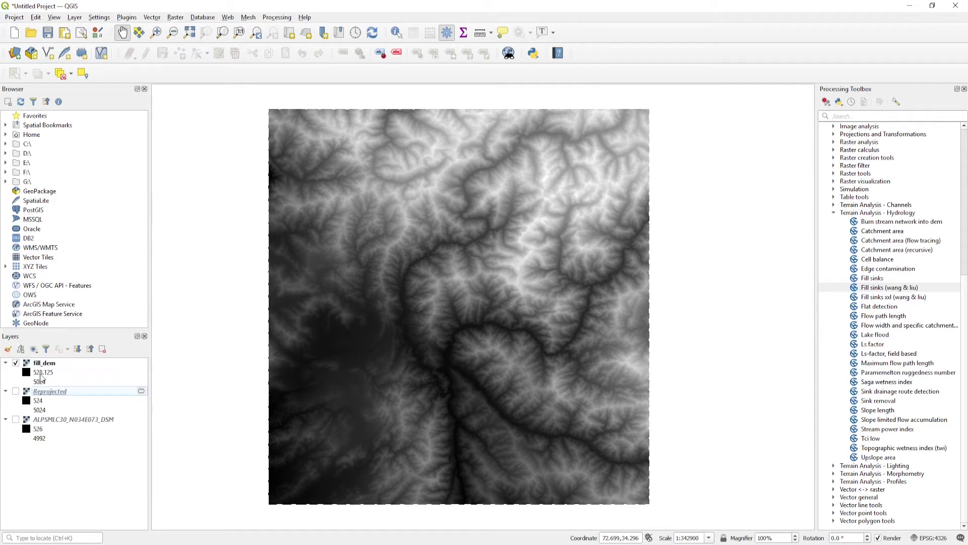
{"action": "left_click", "coordinate": [44, 364]}
{"action": "left_click", "coordinate": [40, 393]}
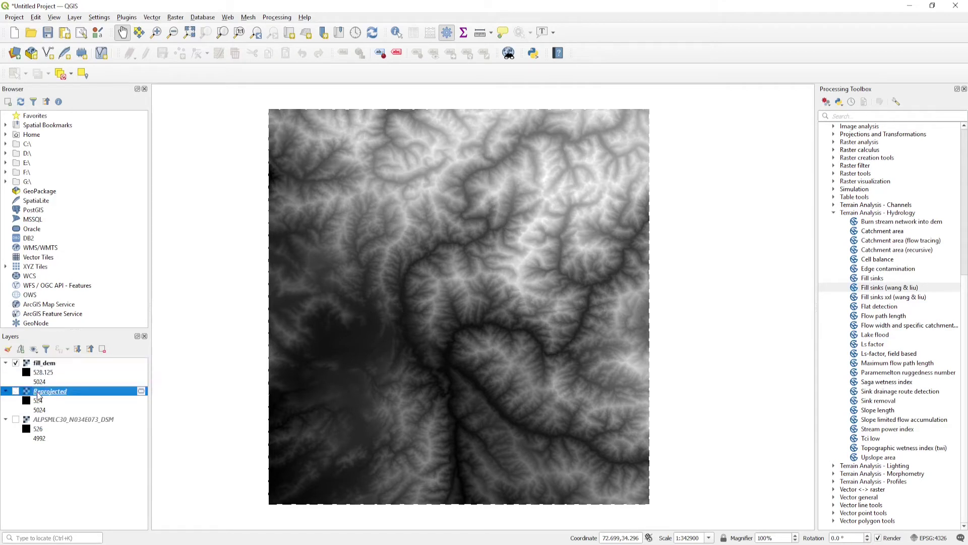
{"action": "left_click", "coordinate": [44, 364]}
{"action": "left_click", "coordinate": [16, 363]}
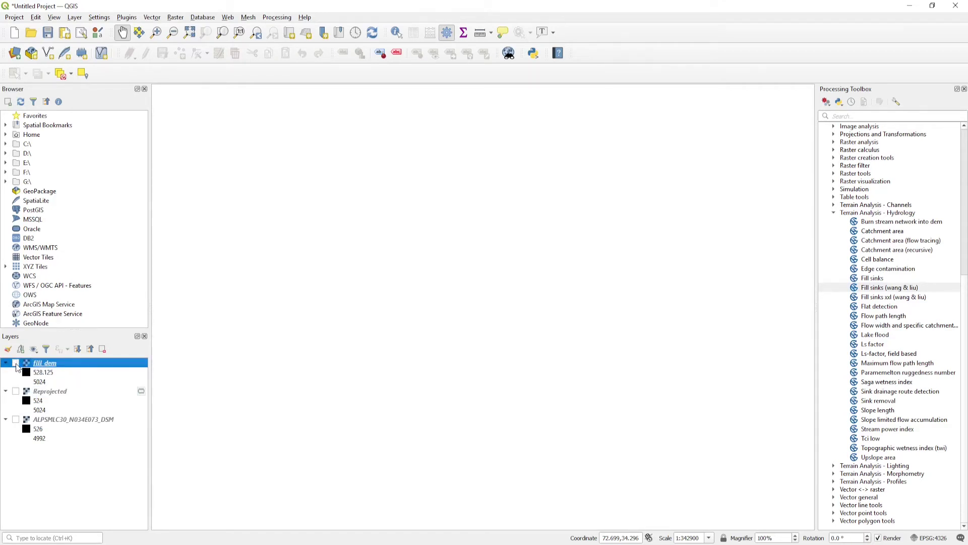
{"action": "left_click", "coordinate": [16, 363]}
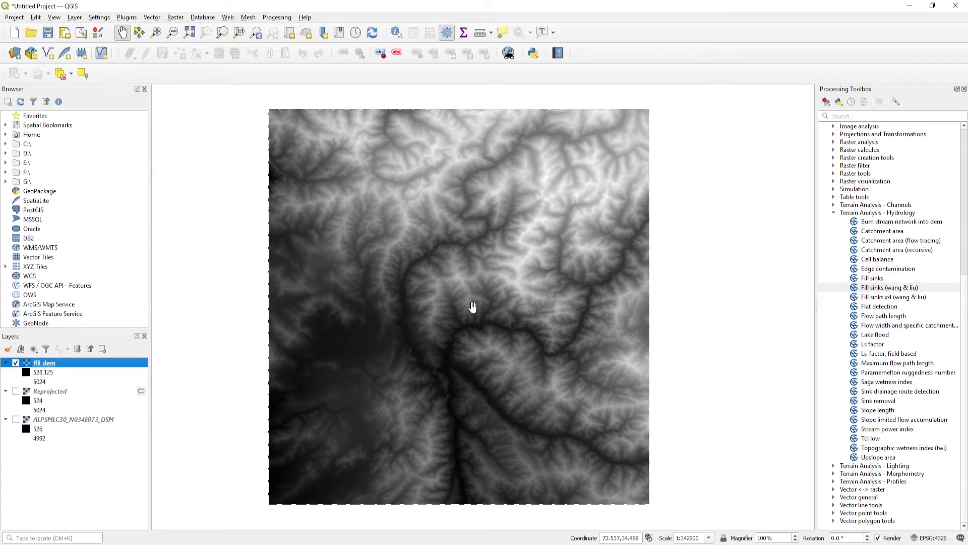
{"action": "left_click_drag", "start_coordinate": [471, 306], "coordinate": [475, 294]}
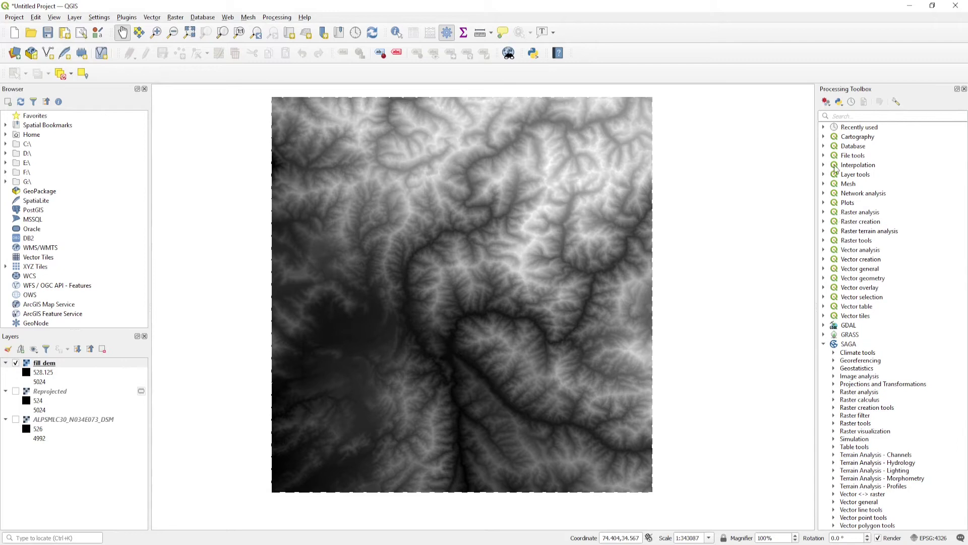
Search the processing toolbox for "strahler" and open SAGA's Strahler order algorithm with fill_dem as the elevation
{"action": "type", "text": "strahler"}
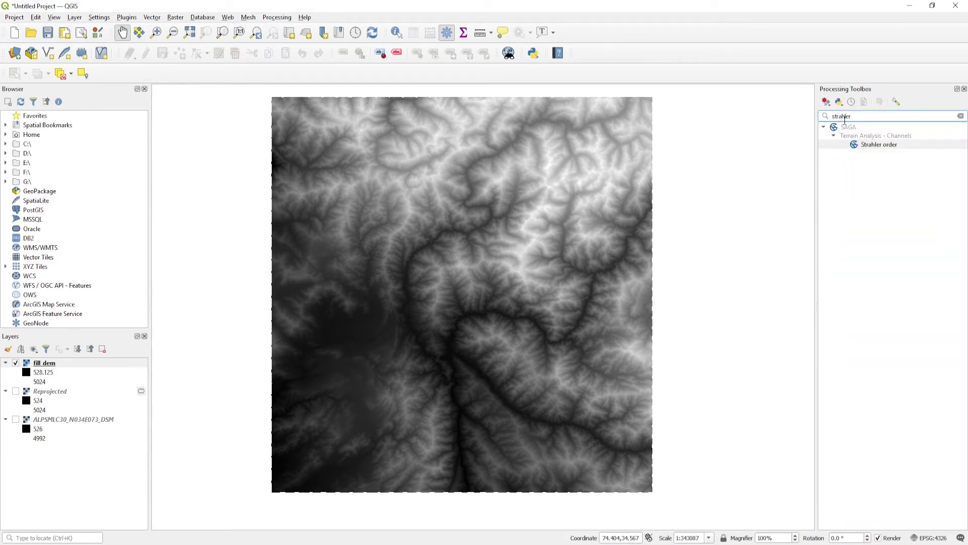
{"action": "double_click", "coordinate": [873, 146]}
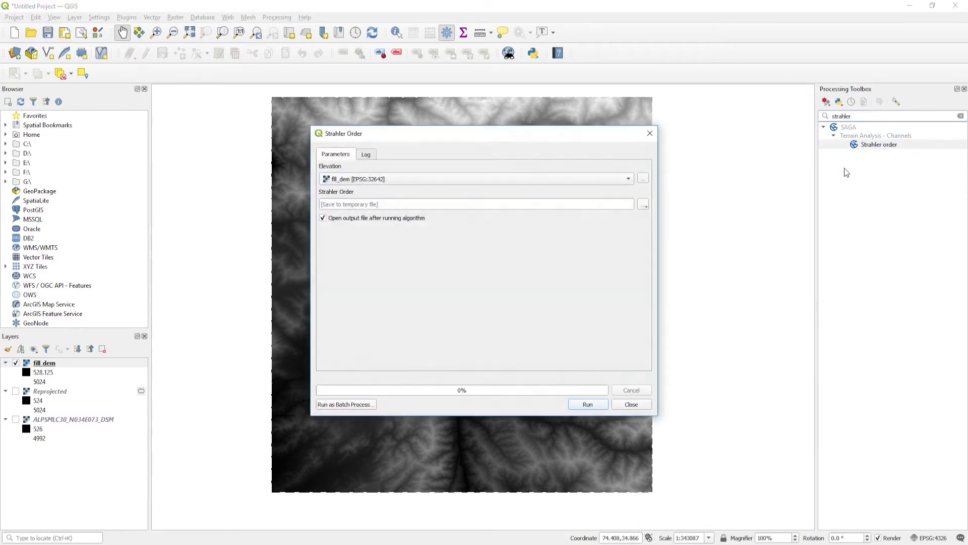
{"action": "left_click_drag", "start_coordinate": [367, 139], "coordinate": [274, 151]}
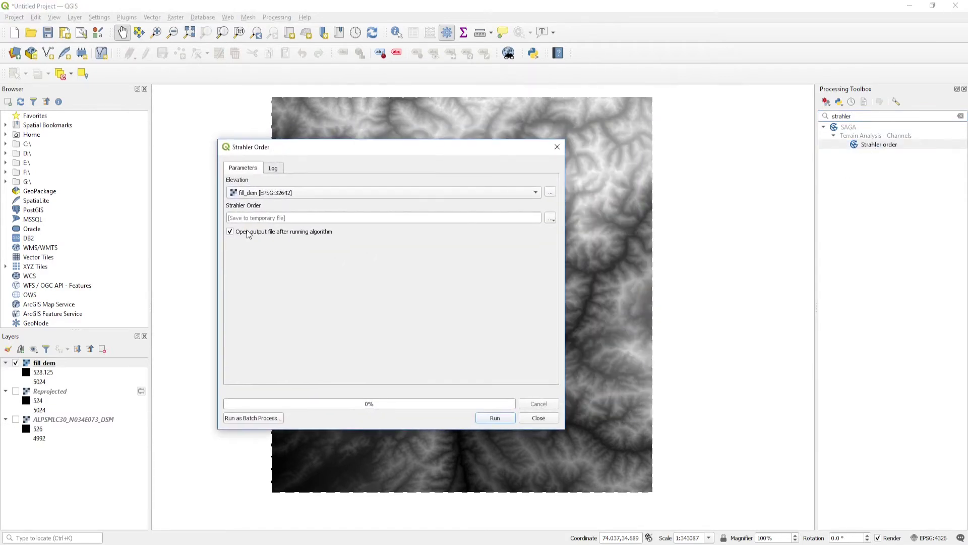
Save the Strahler Order output as strahler.sdat in the Stream_Order folder, run the algorithm, and close its dialog
{"action": "left_click", "coordinate": [550, 218]}
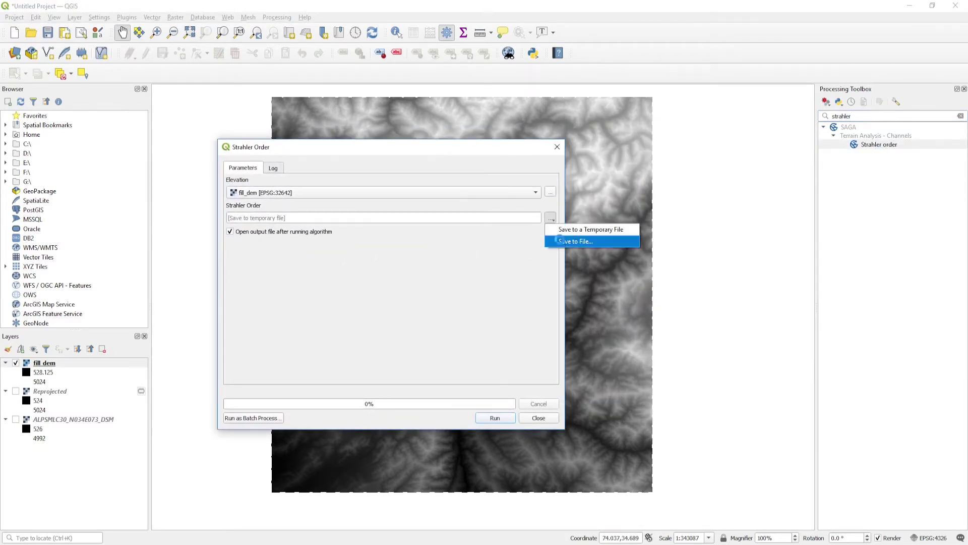
{"action": "left_click", "coordinate": [559, 241]}
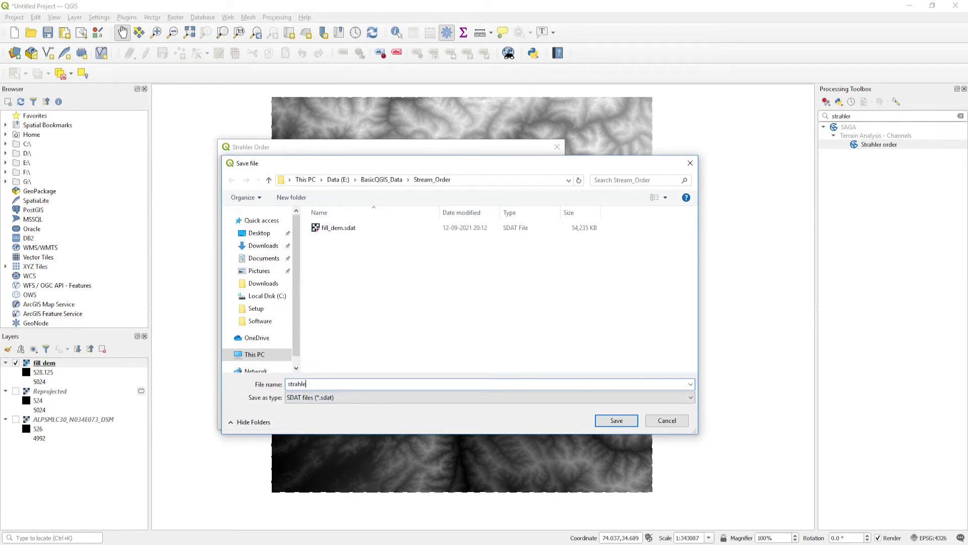
{"action": "left_click", "coordinate": [616, 420]}
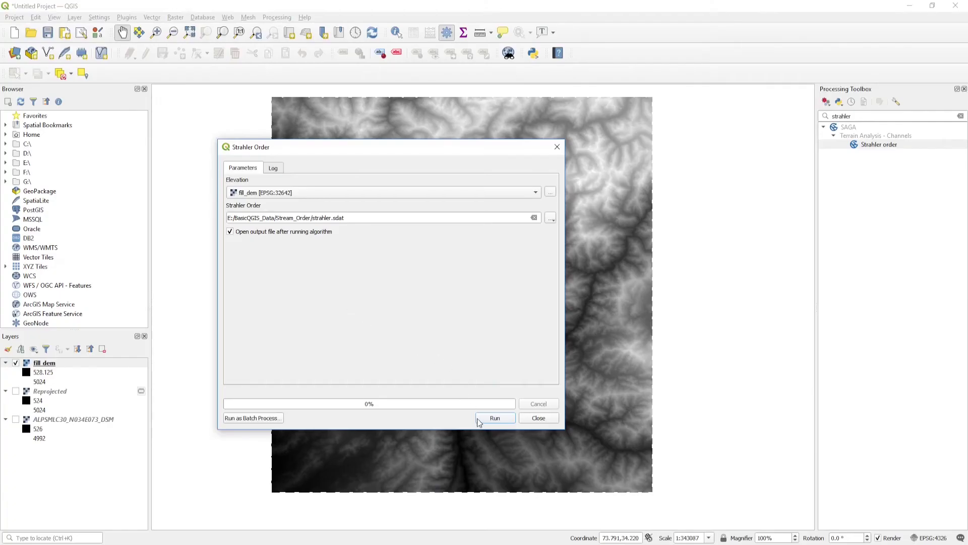
{"action": "left_click", "coordinate": [482, 419]}
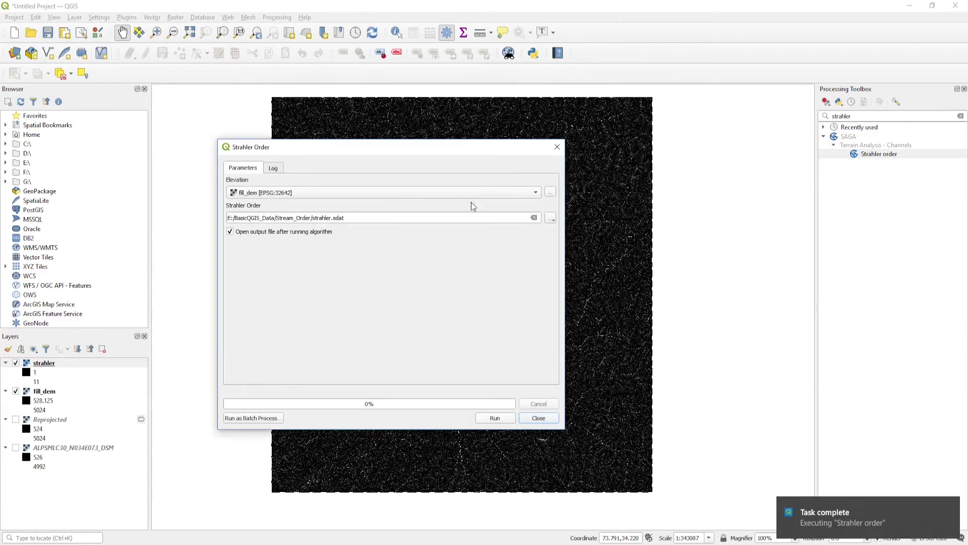
{"action": "left_click", "coordinate": [535, 421]}
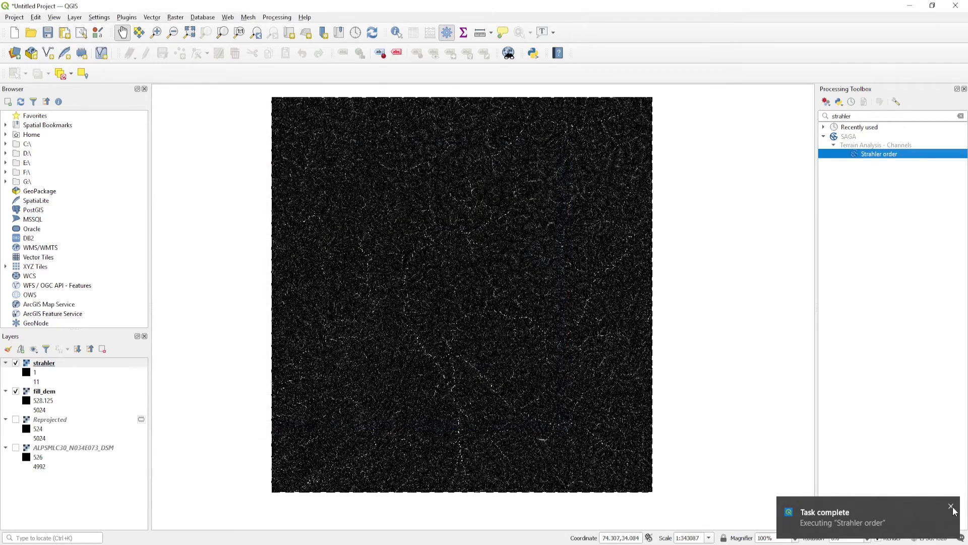
Hide the fill_dem layer and identify the strahler raster's value on a bright main stream cell
{"action": "left_click", "coordinate": [16, 392]}
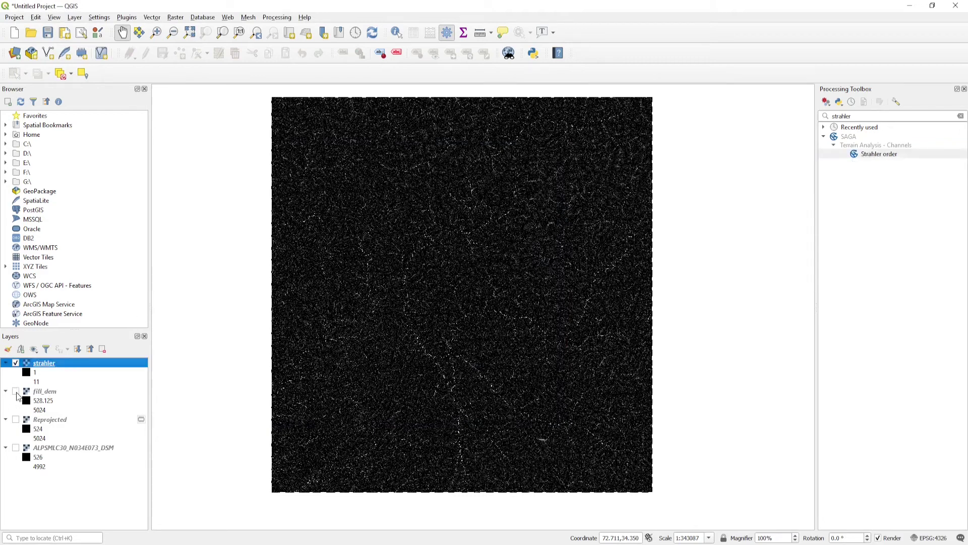
{"action": "scroll", "coordinate": [409, 242], "scroll_direction": "up", "scroll_amount": 2}
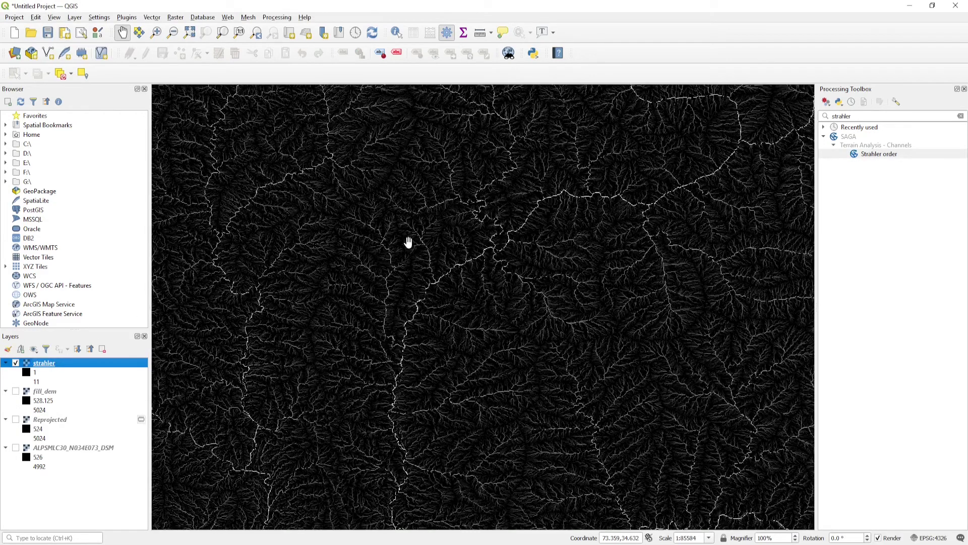
{"action": "scroll", "coordinate": [464, 262], "scroll_direction": "up", "scroll_amount": 2}
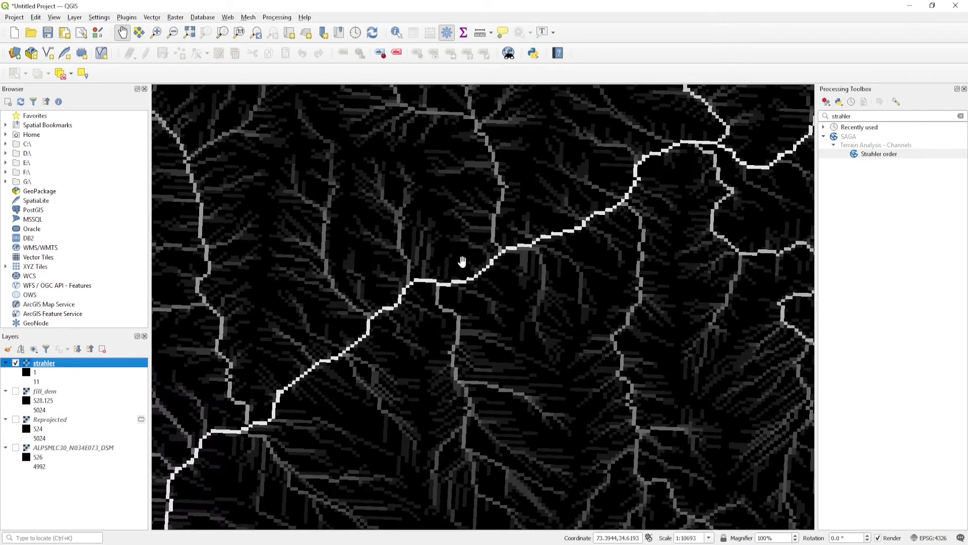
{"action": "scroll", "coordinate": [463, 263], "scroll_direction": "up", "scroll_amount": 1}
{"action": "scroll", "coordinate": [463, 264], "scroll_direction": "up", "scroll_amount": 1}
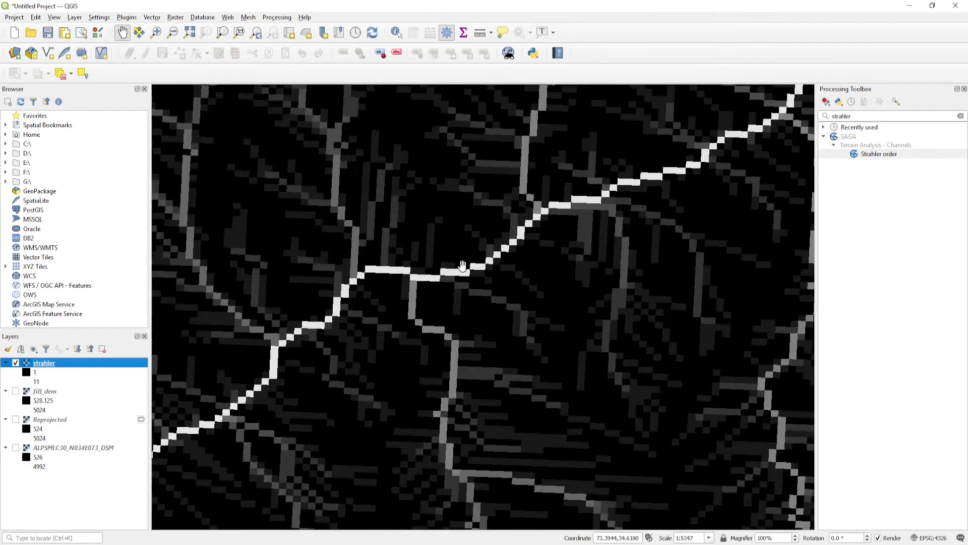
{"action": "left_click", "coordinate": [395, 35]}
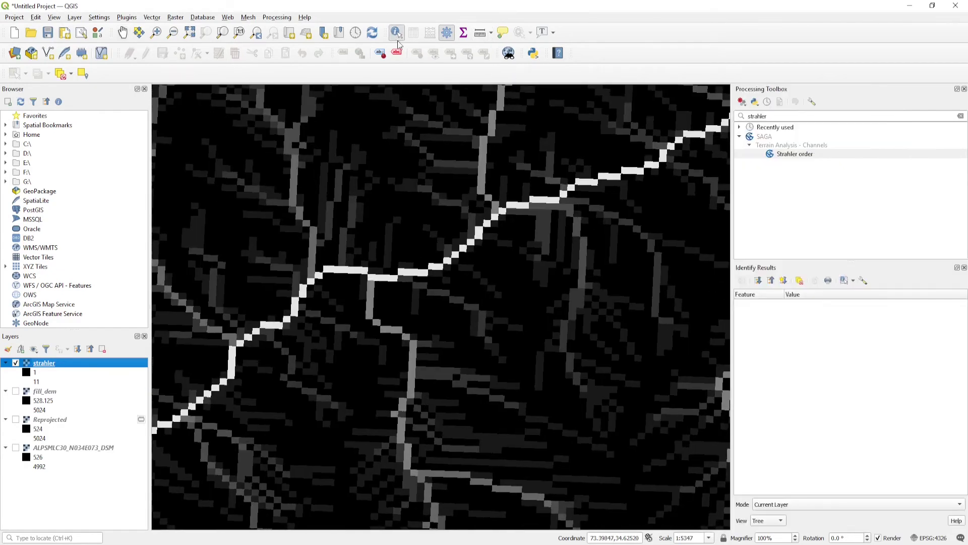
{"action": "left_click", "coordinate": [483, 237]}
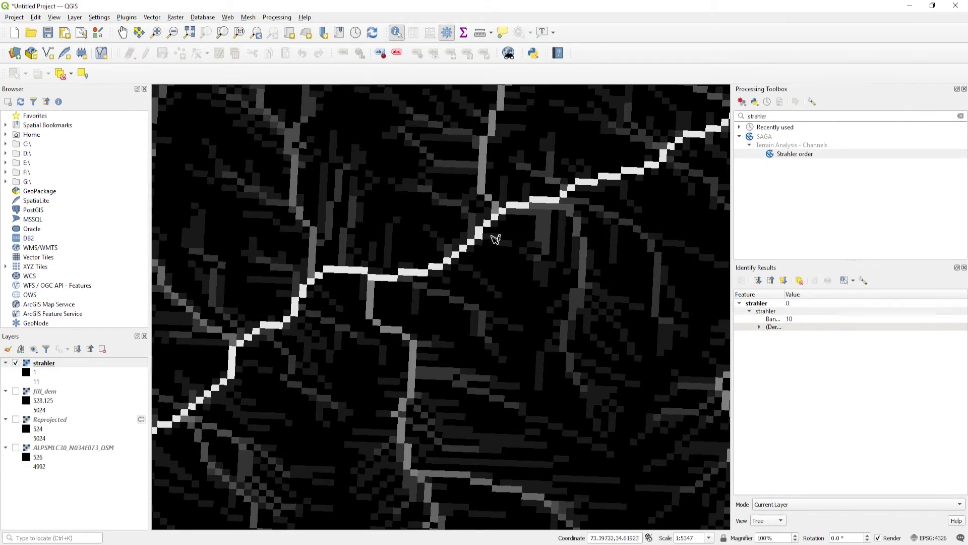
Identify the strahler value in another stream area near the raster's southern part and return to the full extent
{"action": "scroll", "coordinate": [434, 284], "scroll_direction": "down", "scroll_amount": 5}
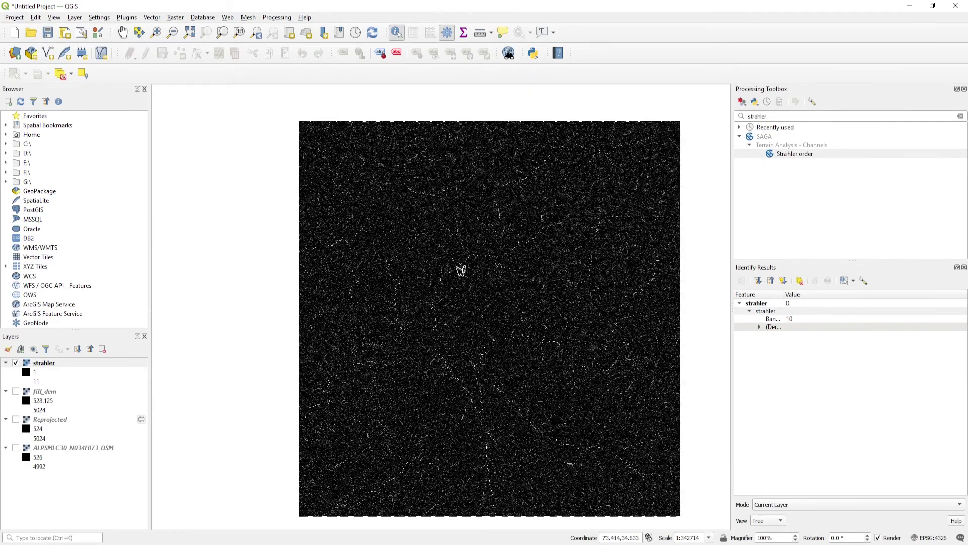
{"action": "scroll", "coordinate": [492, 439], "scroll_direction": "up", "scroll_amount": 3}
{"action": "scroll", "coordinate": [499, 358], "scroll_direction": "up", "scroll_amount": 3}
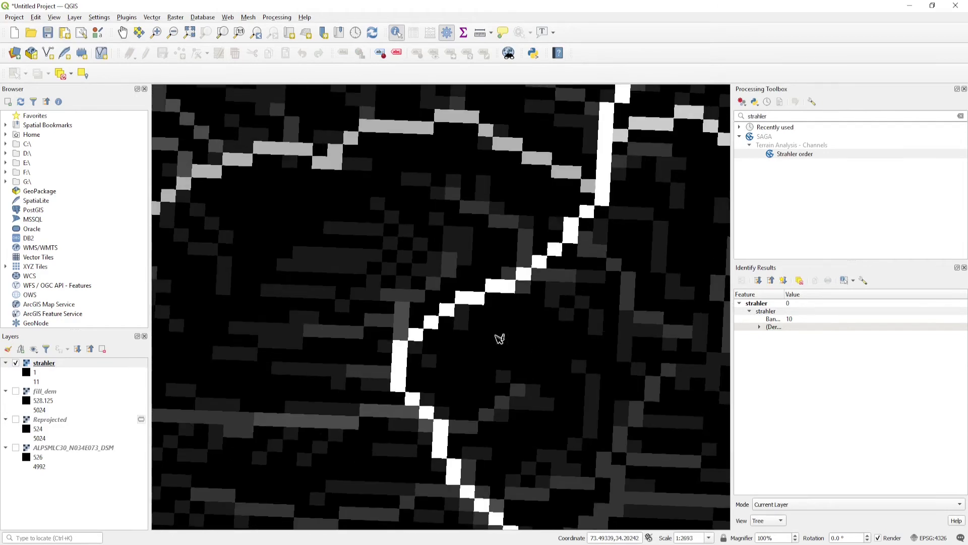
{"action": "left_click", "coordinate": [518, 148]}
{"action": "scroll", "coordinate": [607, 187], "scroll_direction": "down", "scroll_amount": 8}
{"action": "scroll", "coordinate": [553, 259], "scroll_direction": "up", "scroll_amount": 2}
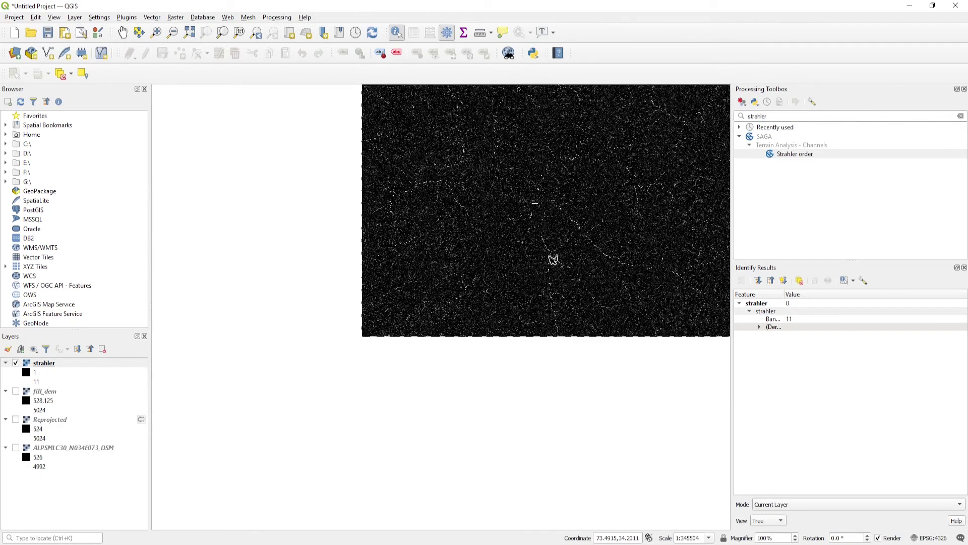
{"action": "left_click", "coordinate": [189, 33]}
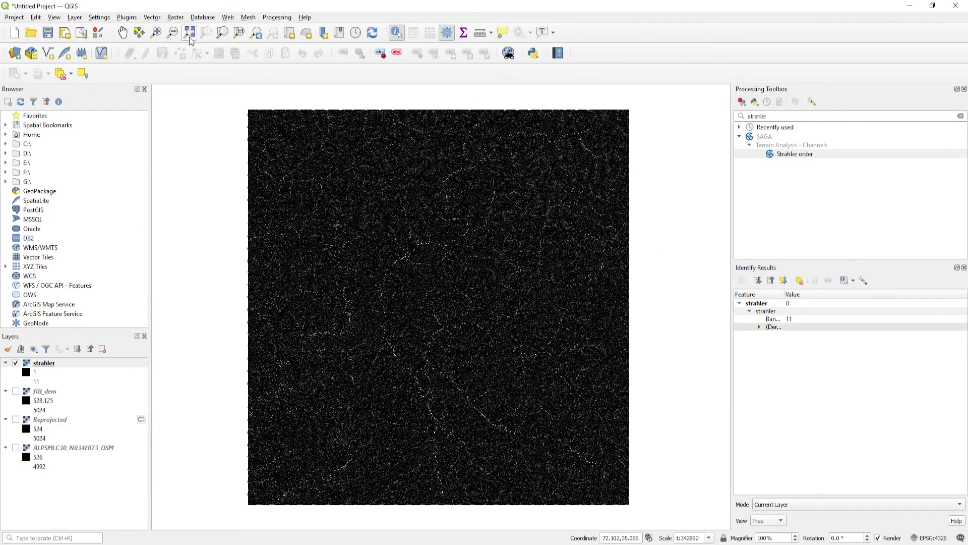
Set the strahler layer's symbology to singleband pseudocolor rendering with the Blues color ramp
{"action": "right_click", "coordinate": [49, 366]}
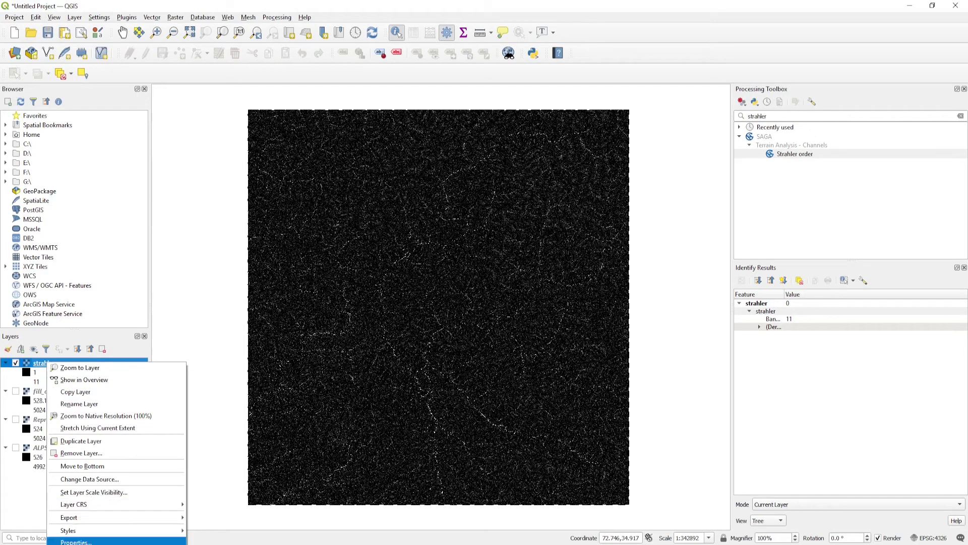
{"action": "left_click", "coordinate": [81, 542]}
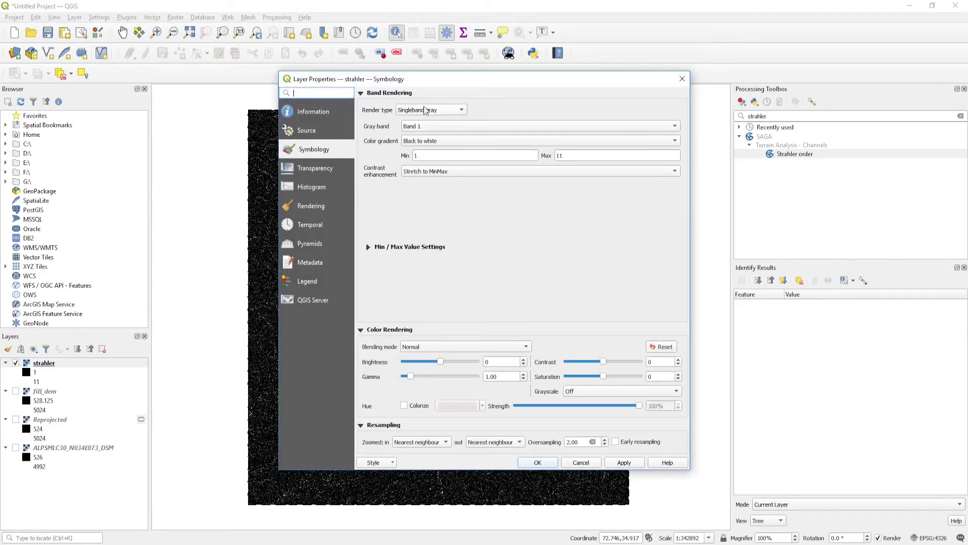
{"action": "left_click", "coordinate": [430, 110]}
{"action": "left_click", "coordinate": [431, 119]}
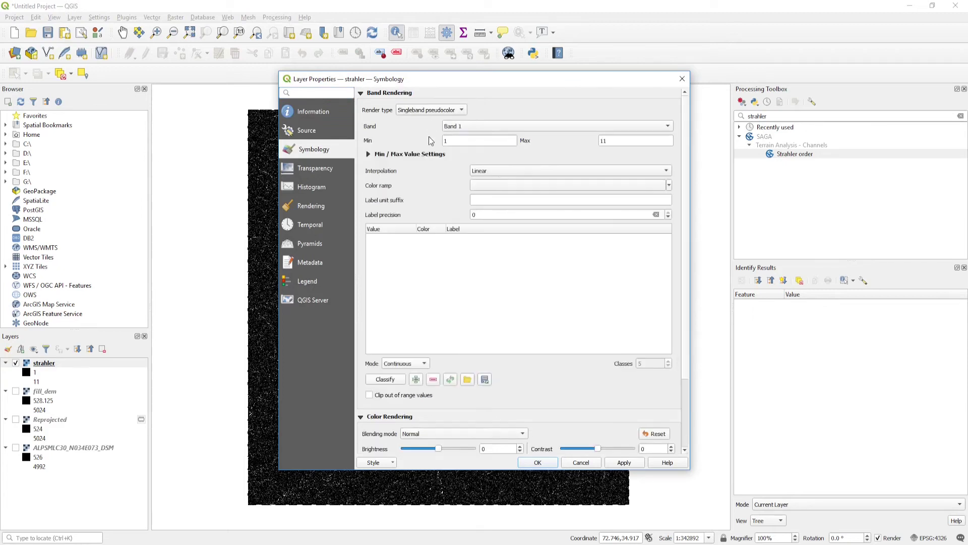
{"action": "left_click", "coordinate": [646, 187]}
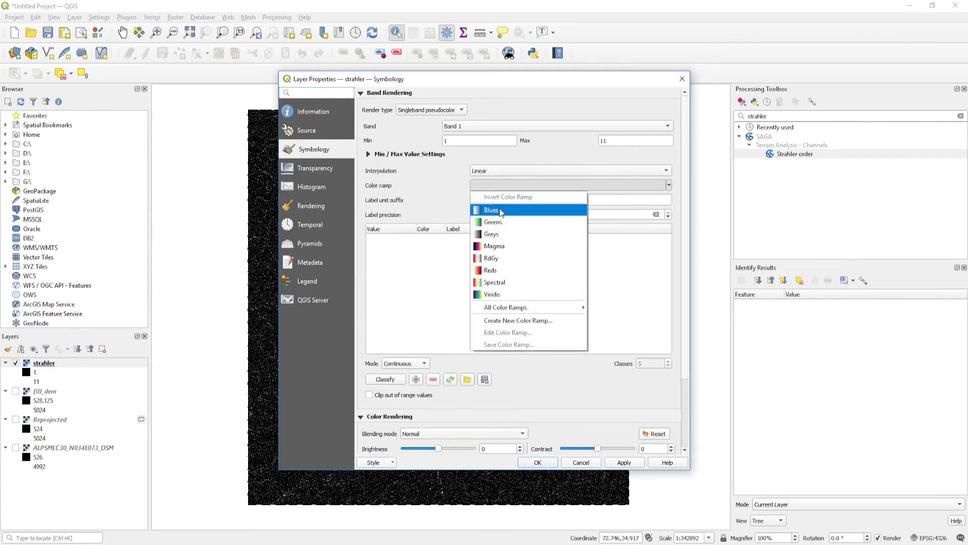
{"action": "left_click", "coordinate": [493, 211]}
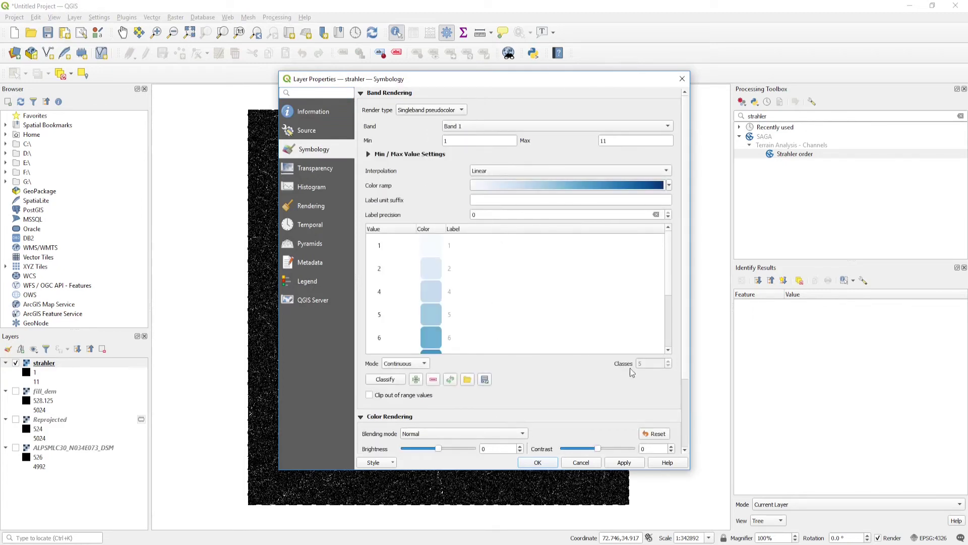
Classify the strahler values by equal interval into 20 classes and apply the layer's symbology
{"action": "left_click", "coordinate": [404, 363]}
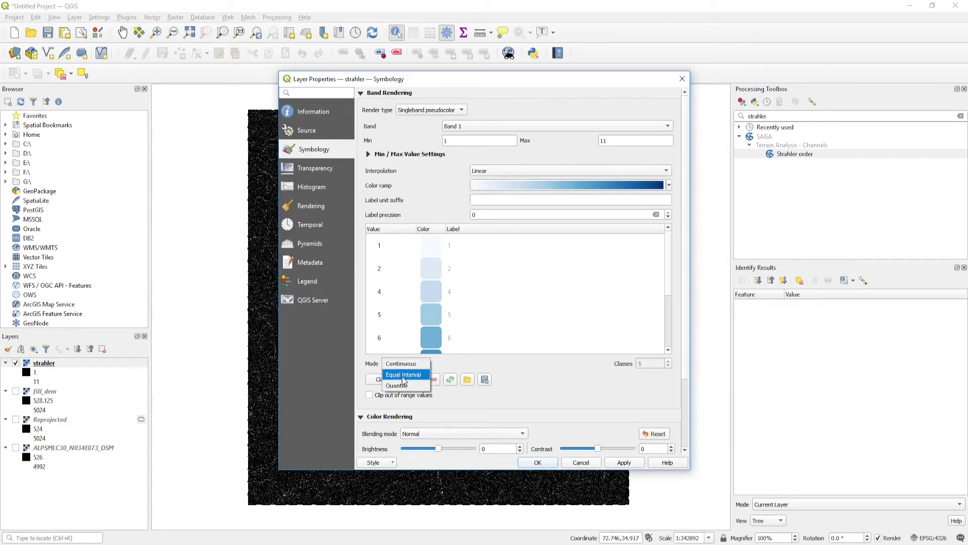
{"action": "left_click", "coordinate": [401, 375]}
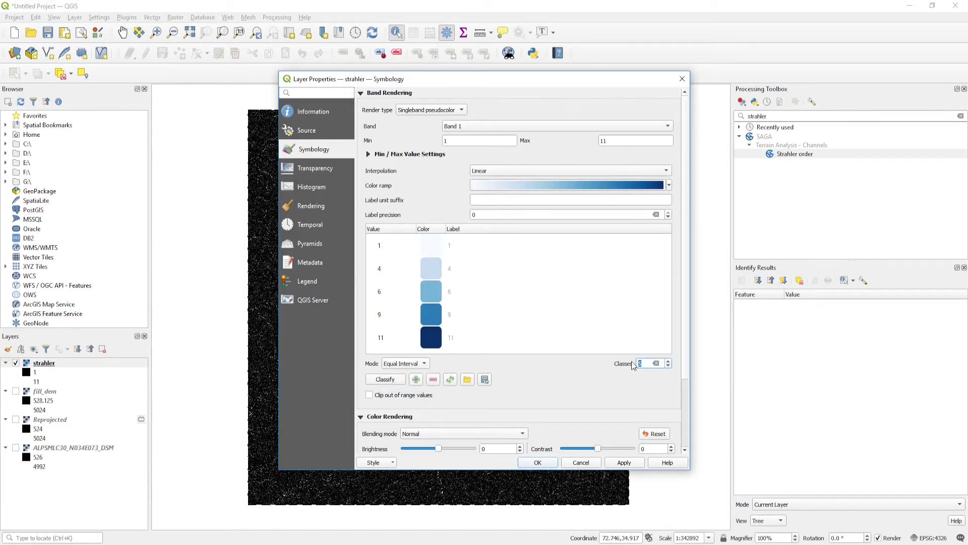
{"action": "type", "text": "20"}
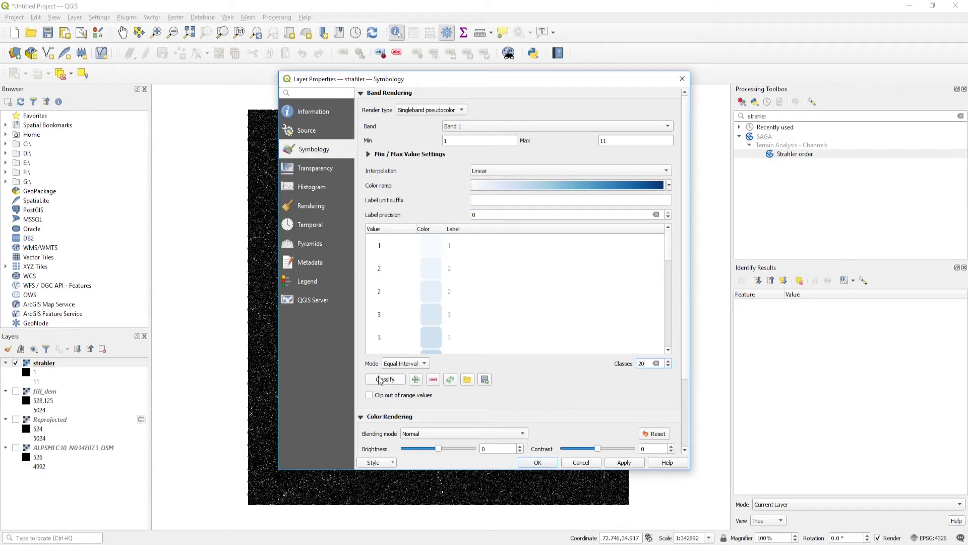
{"action": "left_click", "coordinate": [538, 462]}
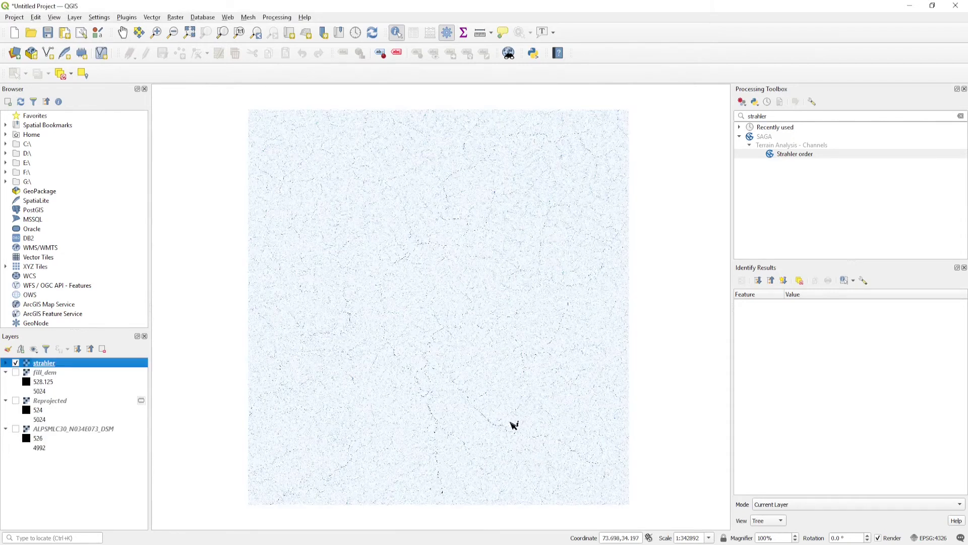
Examine the main channels and their tributaries across the recoloured strahler raster, particularly in its central and southern parts
{"action": "scroll", "coordinate": [413, 253], "scroll_direction": "up", "scroll_amount": 4}
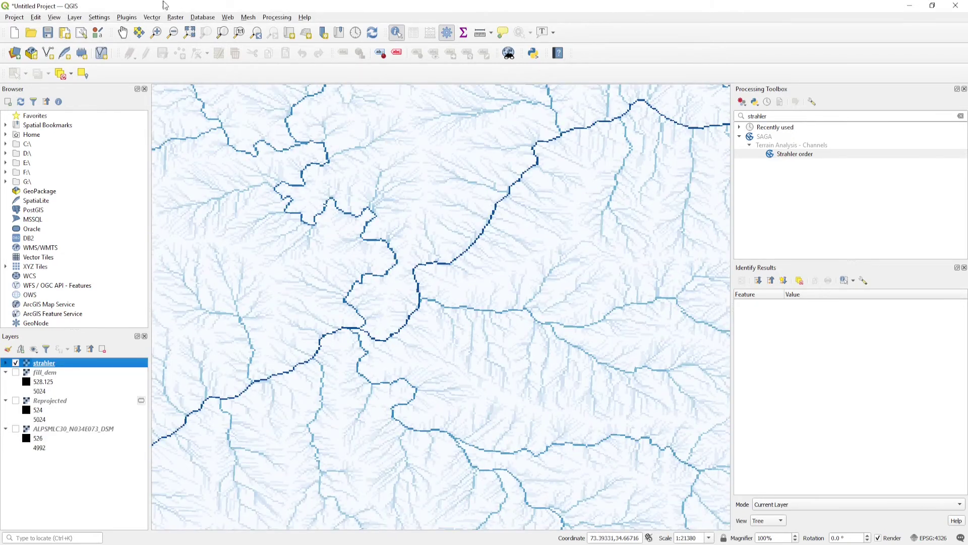
{"action": "left_click", "coordinate": [123, 32]}
{"action": "left_click_drag", "start_coordinate": [345, 402], "coordinate": [414, 338]}
{"action": "scroll", "coordinate": [414, 339], "scroll_direction": "down", "scroll_amount": 2}
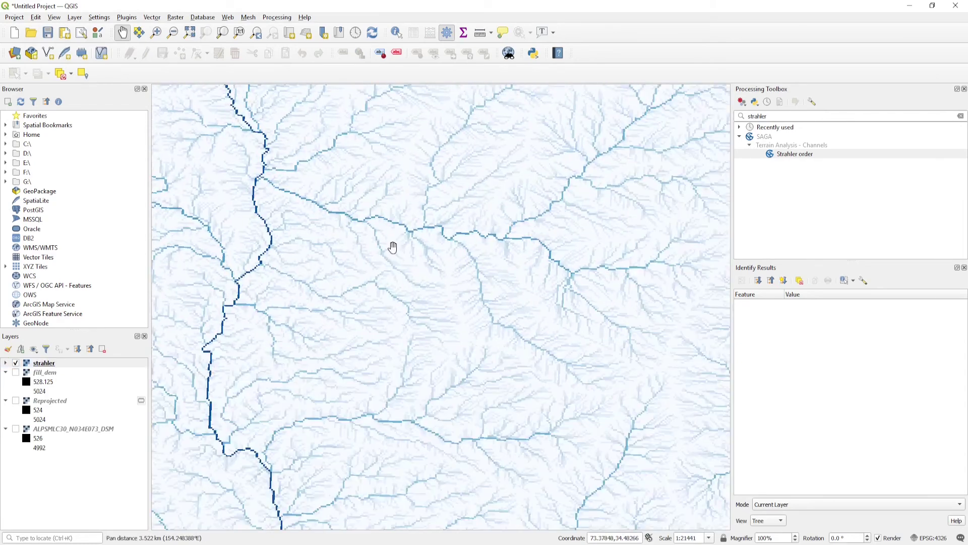
{"action": "scroll", "coordinate": [400, 382], "scroll_direction": "up", "scroll_amount": 3}
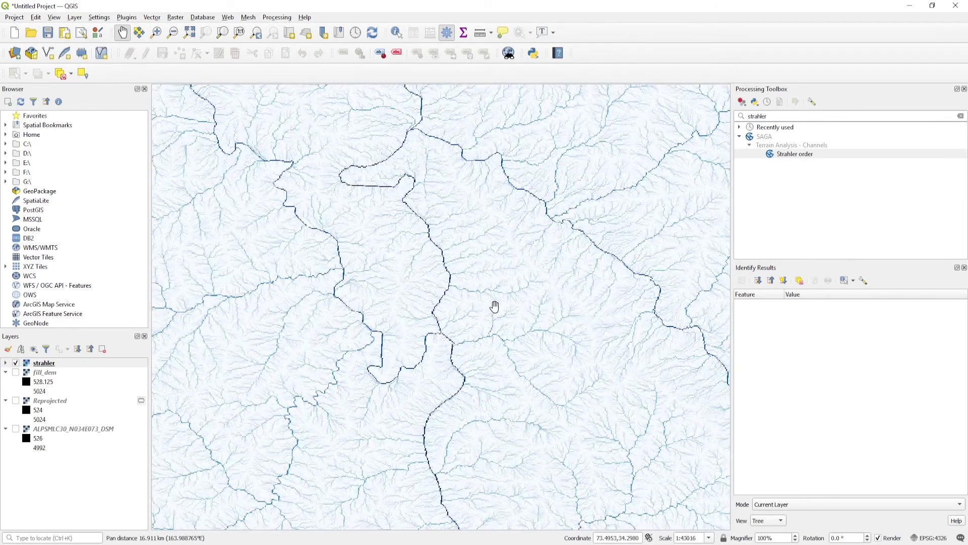
{"action": "scroll", "coordinate": [458, 333], "scroll_direction": "down", "scroll_amount": 1}
{"action": "left_click_drag", "start_coordinate": [428, 363], "coordinate": [353, 238]}
{"action": "left_click_drag", "start_coordinate": [370, 328], "coordinate": [363, 283]}
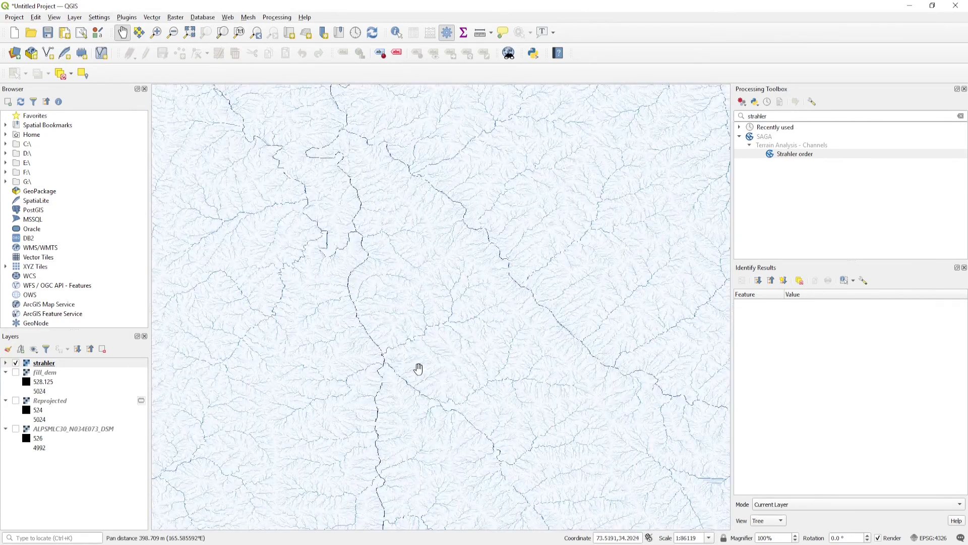
{"action": "scroll", "coordinate": [370, 380], "scroll_direction": "up", "scroll_amount": 1}
{"action": "scroll", "coordinate": [391, 222], "scroll_direction": "down", "scroll_amount": 1}
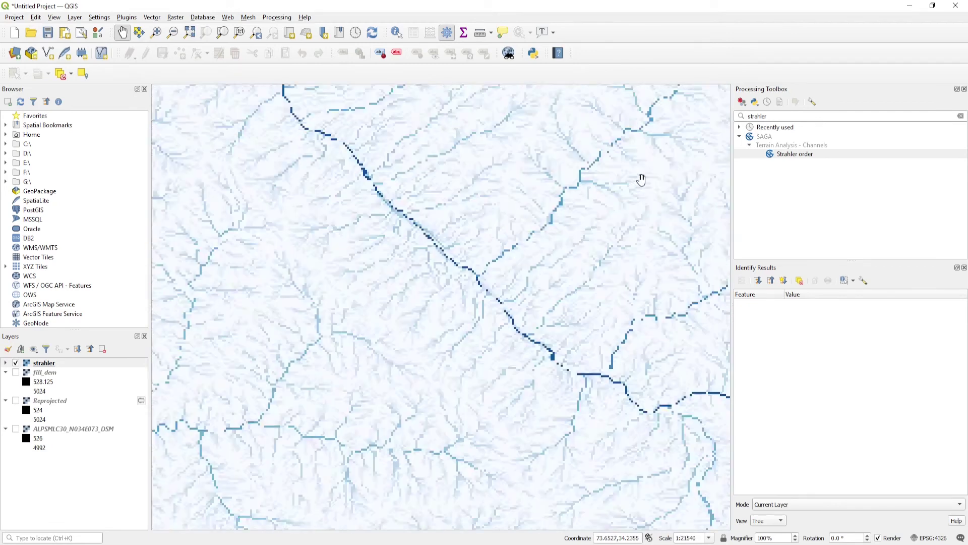
{"action": "scroll", "coordinate": [346, 328], "scroll_direction": "up", "scroll_amount": 1}
{"action": "scroll", "coordinate": [313, 335], "scroll_direction": "up", "scroll_amount": 1}
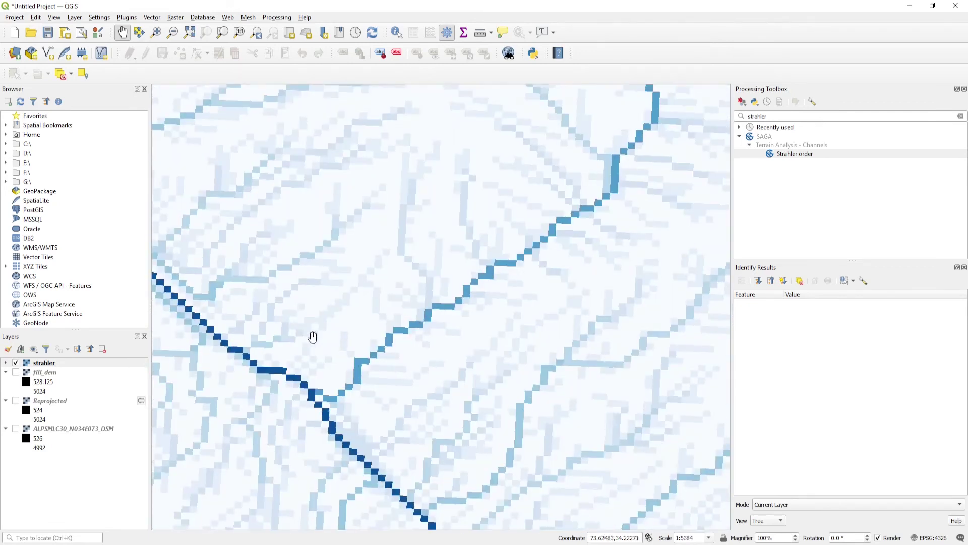
{"action": "scroll", "coordinate": [510, 244], "scroll_direction": "down", "scroll_amount": 4}
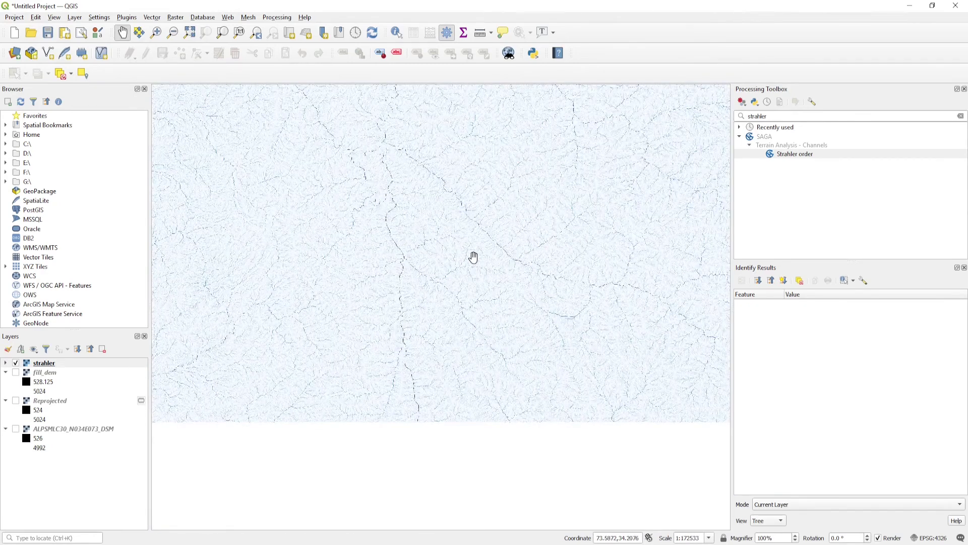
{"action": "scroll", "coordinate": [471, 255], "scroll_direction": "down", "scroll_amount": 3}
{"action": "mouse_move", "coordinate": [474, 255]}
{"action": "left_mouse_down"}
{"action": "mouse_move", "coordinate": [466, 224]}
{"action": "mouse_move", "coordinate": [466, 255]}
{"action": "left_mouse_up"}
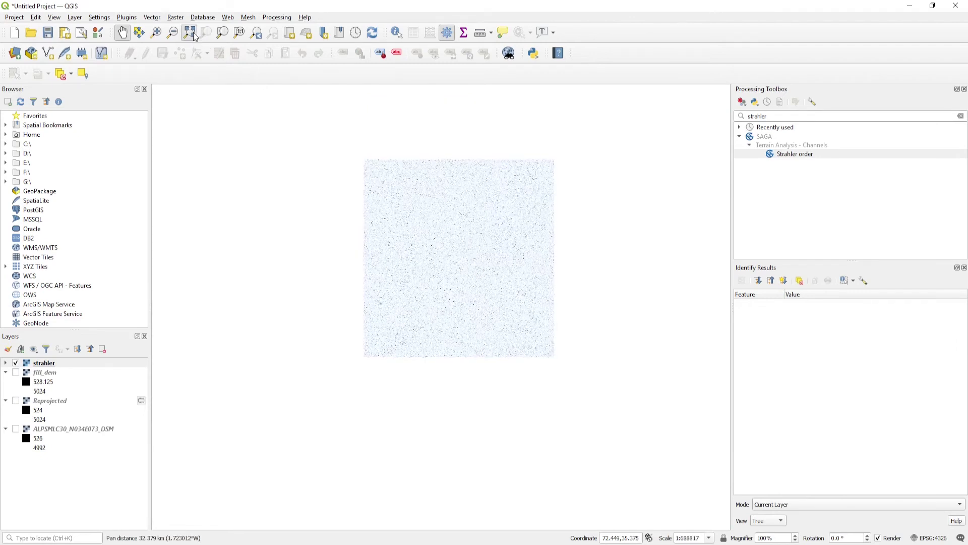
Inspect the smaller streams in the northern part of the strahler raster and return to the full extent
{"action": "scroll", "coordinate": [386, 169], "scroll_direction": "up", "scroll_amount": 4}
{"action": "scroll", "coordinate": [393, 165], "scroll_direction": "up", "scroll_amount": 2}
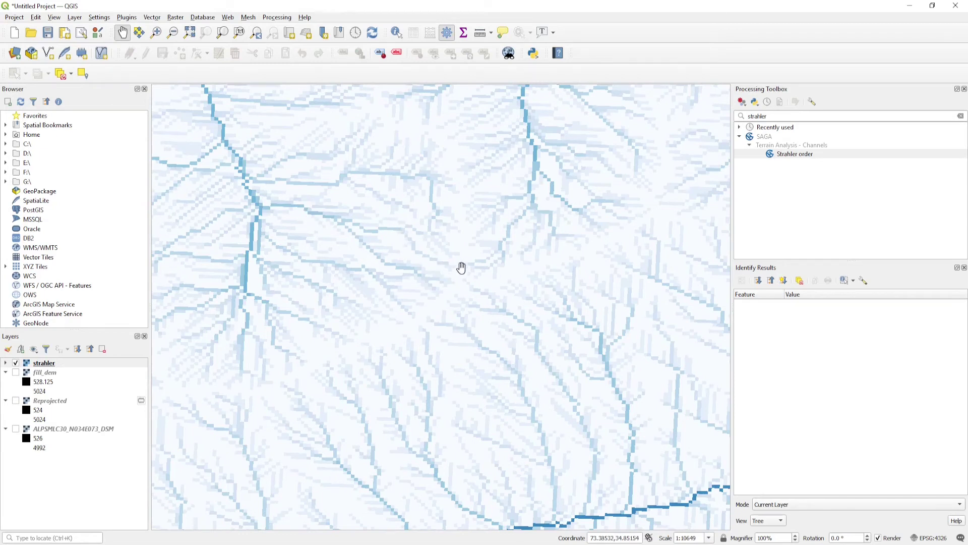
{"action": "scroll", "coordinate": [449, 250], "scroll_direction": "down", "scroll_amount": 4}
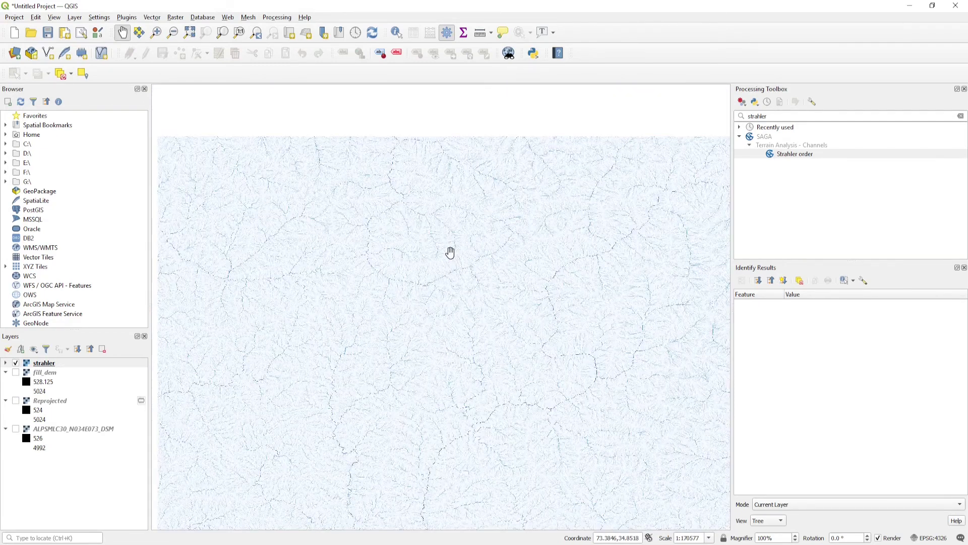
{"action": "left_click", "coordinate": [189, 34]}
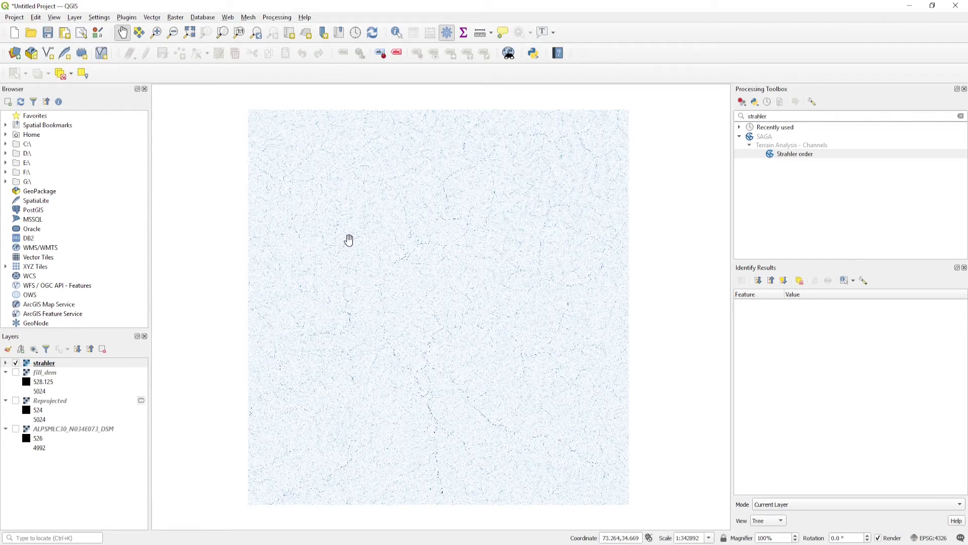
Clear the processing toolbox search, close the toolbox, and narrow the Identify Results panel to enlarge the map area
{"action": "left_click", "coordinate": [961, 117]}
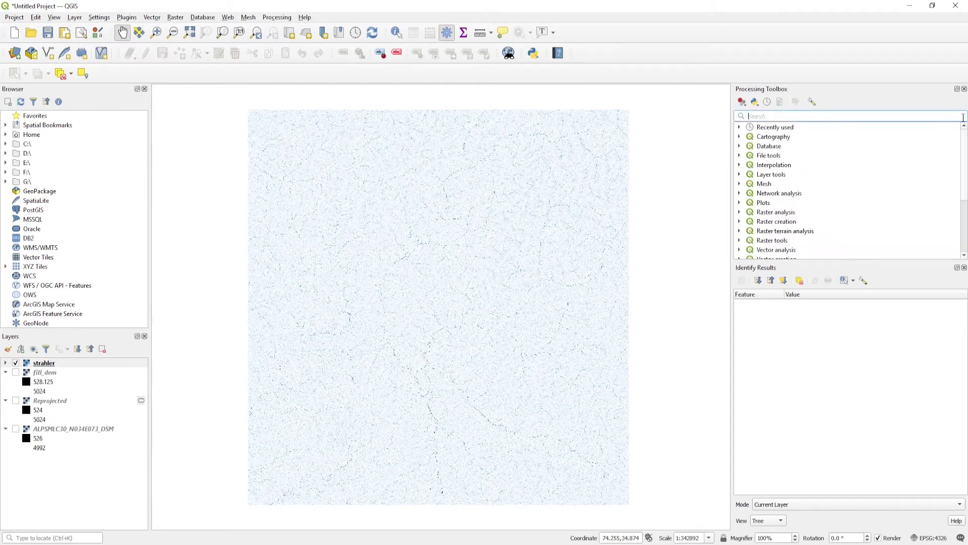
{"action": "left_click", "coordinate": [964, 89]}
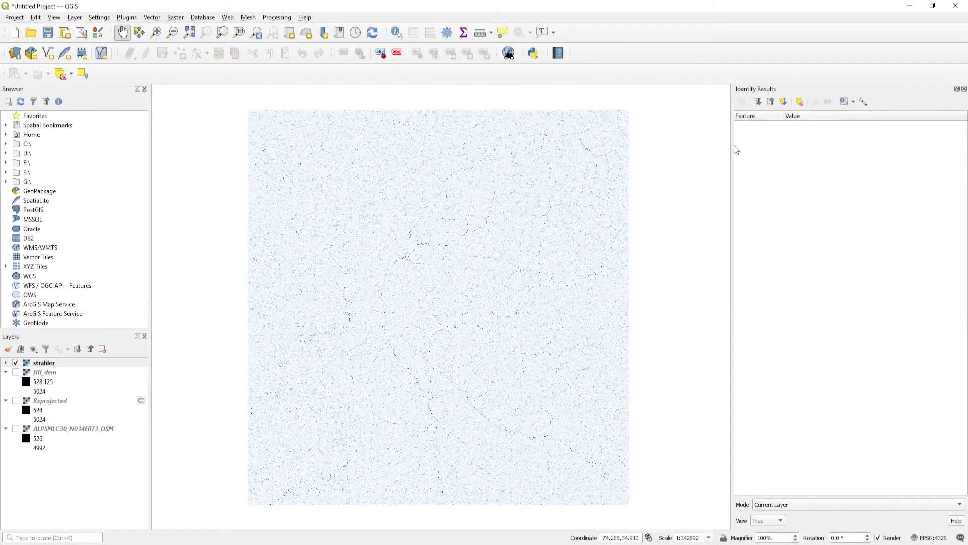
{"action": "left_click_drag", "start_coordinate": [733, 145], "coordinate": [783, 146]}
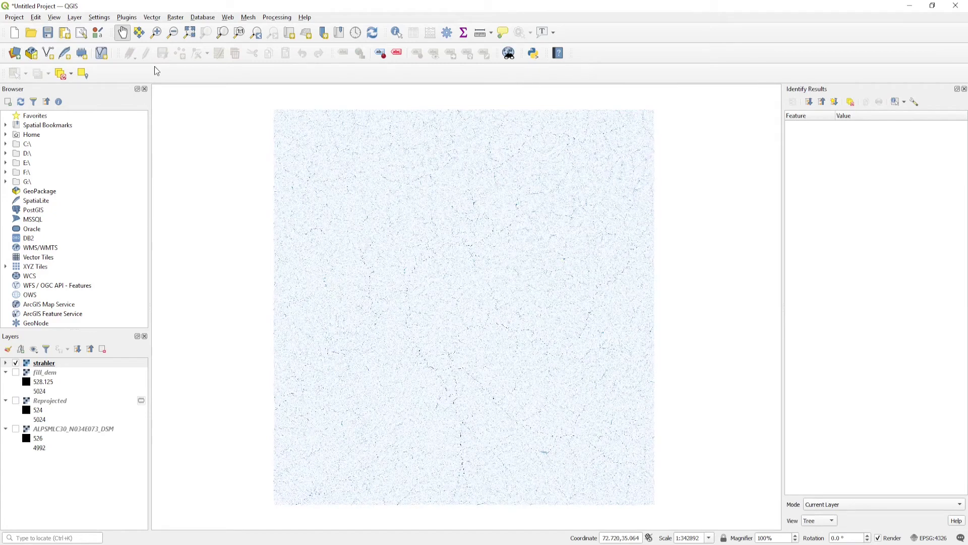
Open the Raster Calculator and enter the expression "strahler@1" >= 10
{"action": "left_click", "coordinate": [174, 18]}
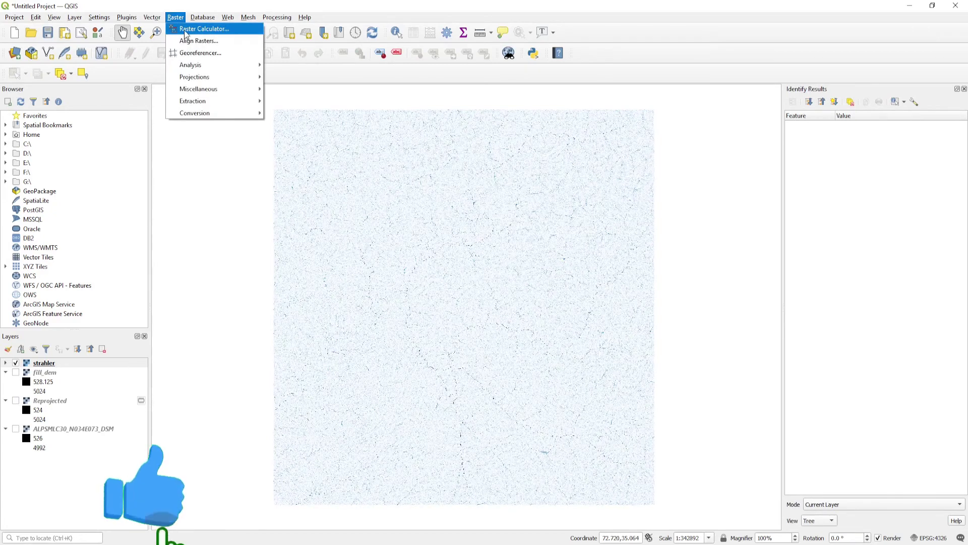
{"action": "left_click", "coordinate": [185, 29]}
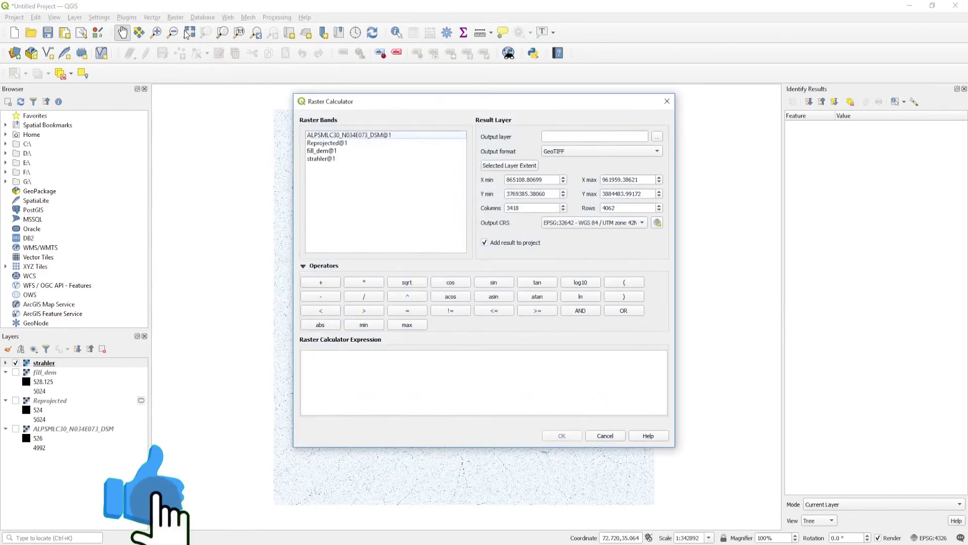
{"action": "left_click", "coordinate": [330, 158]}
{"action": "double_click", "coordinate": [330, 159]}
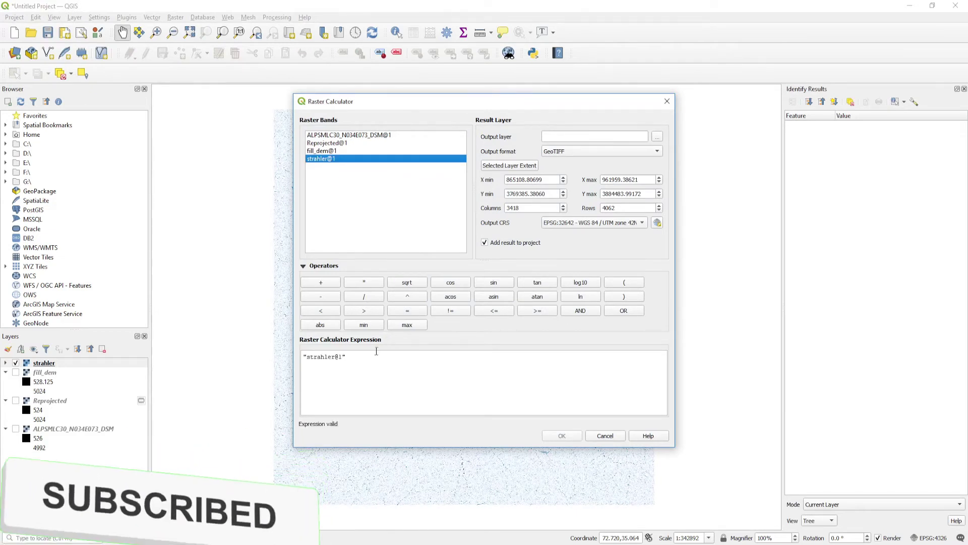
{"action": "left_click", "coordinate": [367, 359]}
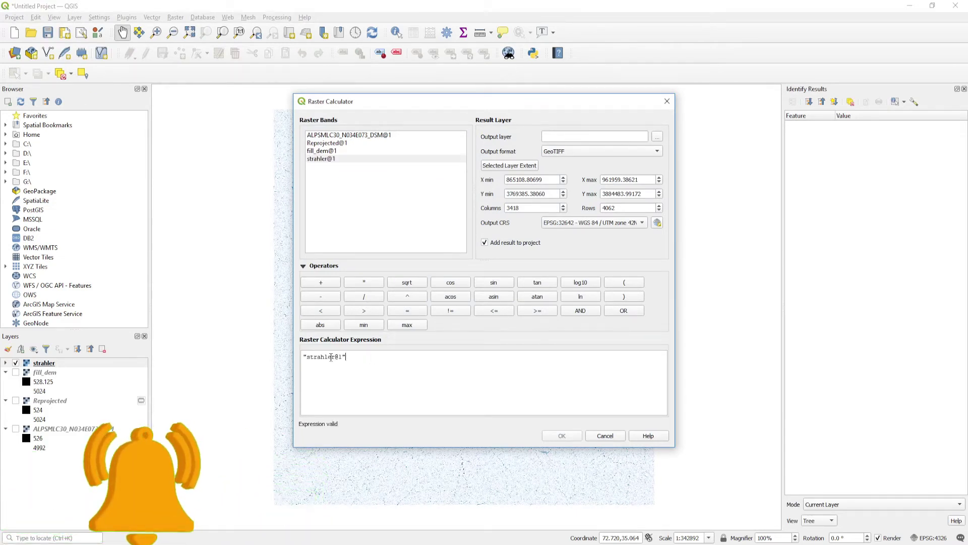
{"action": "left_click", "coordinate": [537, 311]}
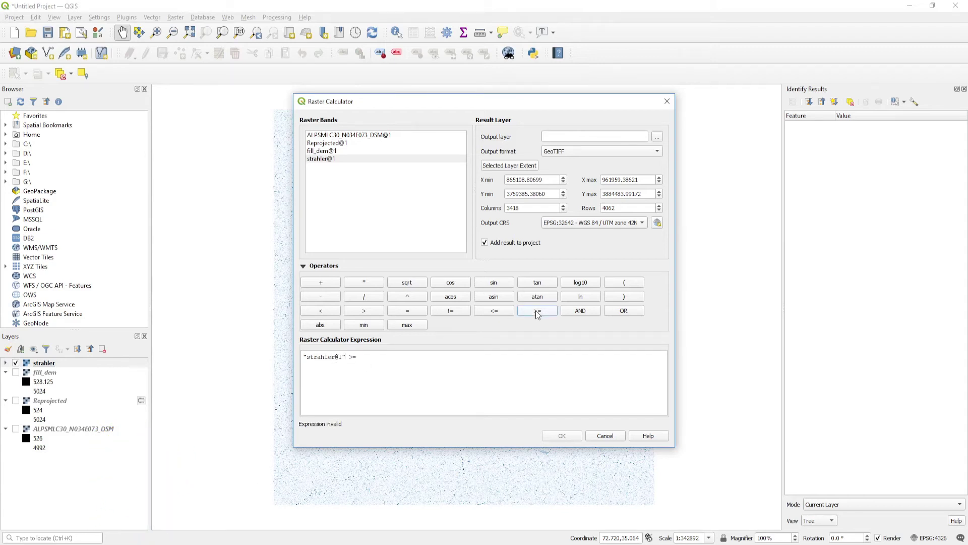
{"action": "type", "text": "10"}
Set the calculator's output layer to a file named strahler10 in the E:\BasicQGIS_Data\Stream_Order folder
{"action": "left_click", "coordinate": [657, 137]}
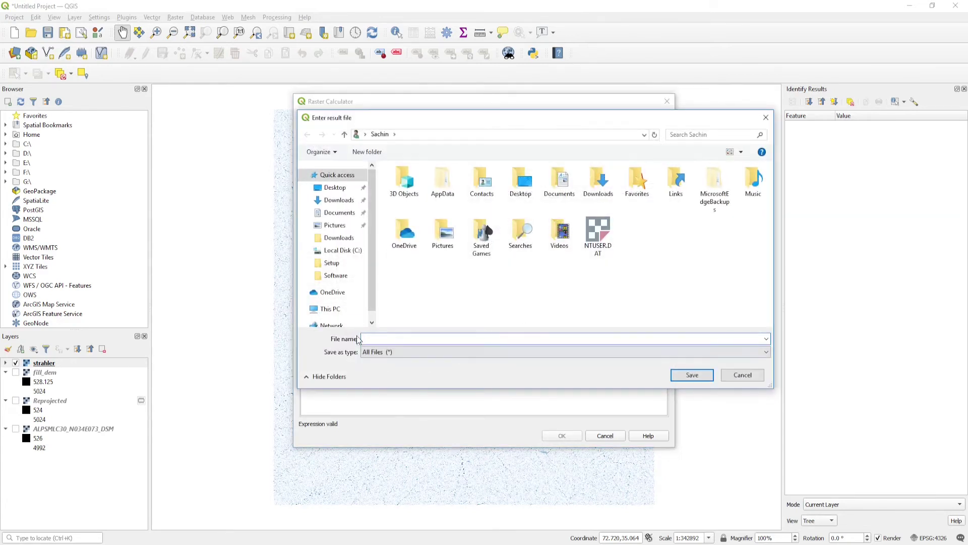
{"action": "scroll", "coordinate": [371, 293], "scroll_direction": "down", "scroll_amount": 1}
{"action": "left_click", "coordinate": [330, 288]}
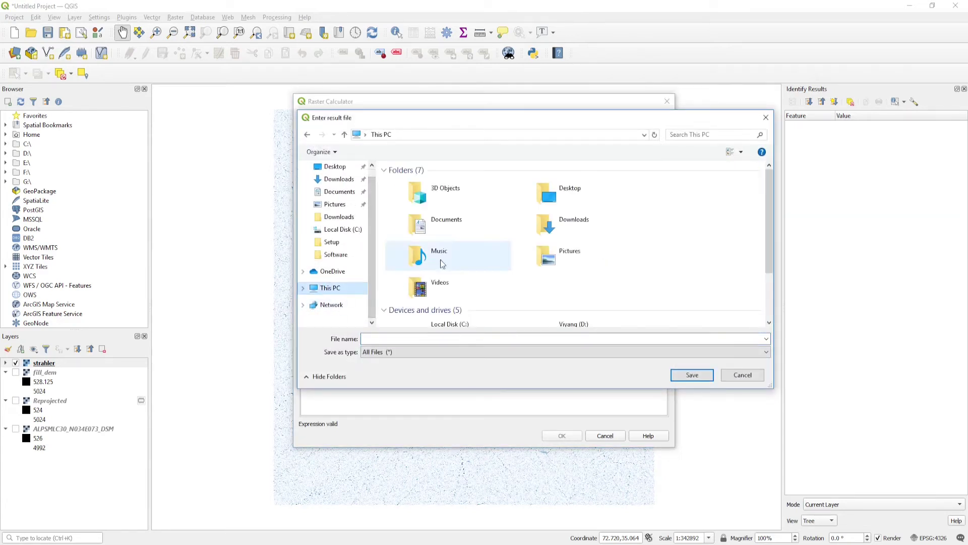
{"action": "scroll", "coordinate": [491, 280], "scroll_direction": "down", "scroll_amount": 2}
{"action": "double_click", "coordinate": [488, 282]}
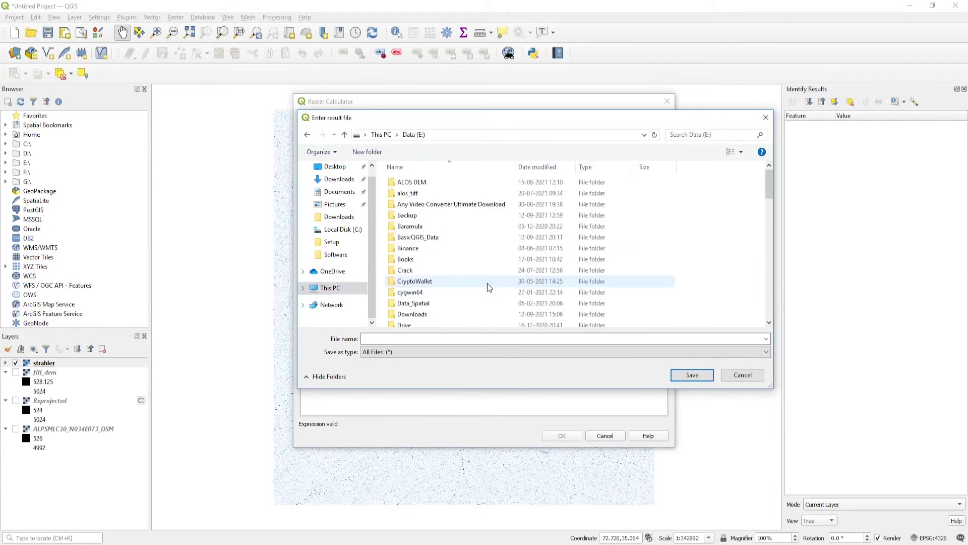
{"action": "double_click", "coordinate": [423, 249]}
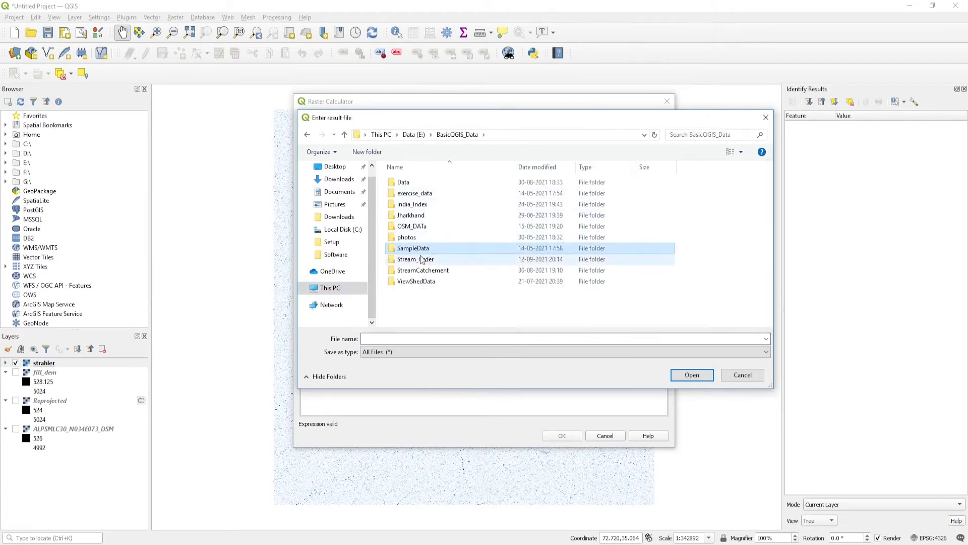
{"action": "double_click", "coordinate": [419, 259]}
{"action": "type", "text": "strahler"}
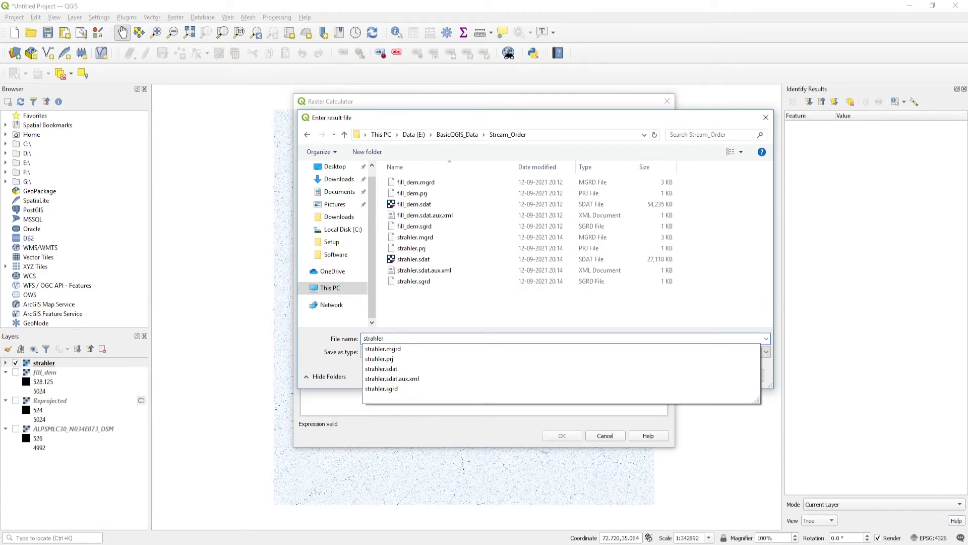
{"action": "type", "text": "10"}
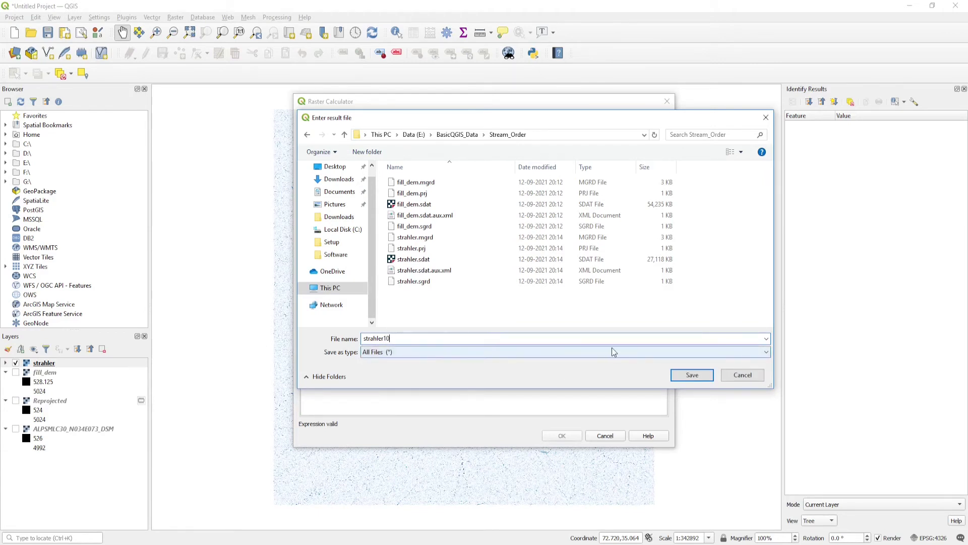
{"action": "left_click", "coordinate": [690, 376]}
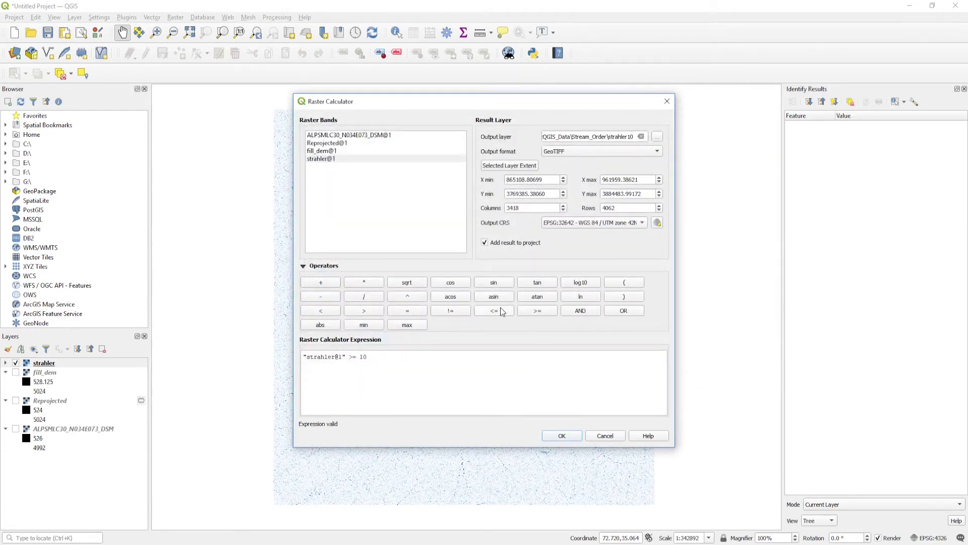
Run the raster calculation to create strahler10 and hide the strahler layer beneath it
{"action": "left_click", "coordinate": [563, 437]}
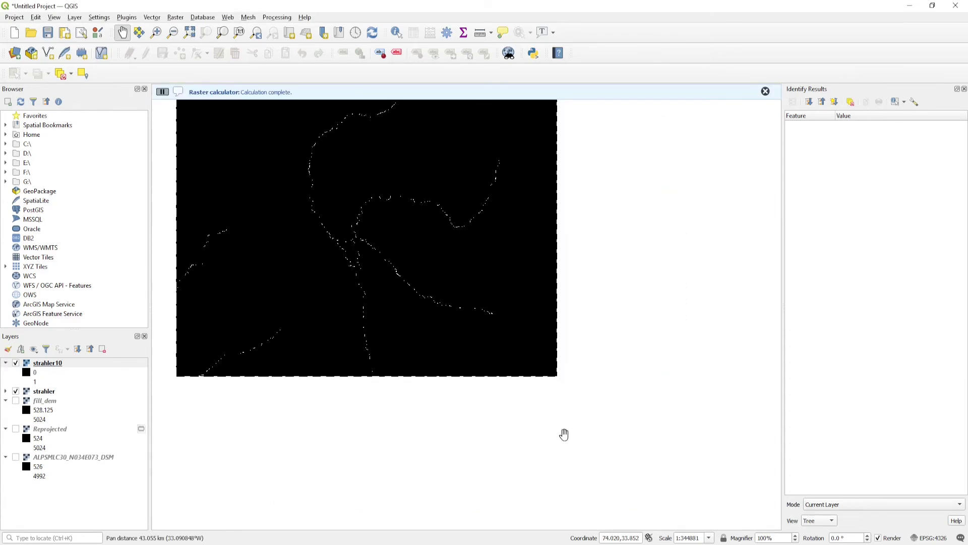
{"action": "left_click_drag", "start_coordinate": [394, 249], "coordinate": [501, 347]}
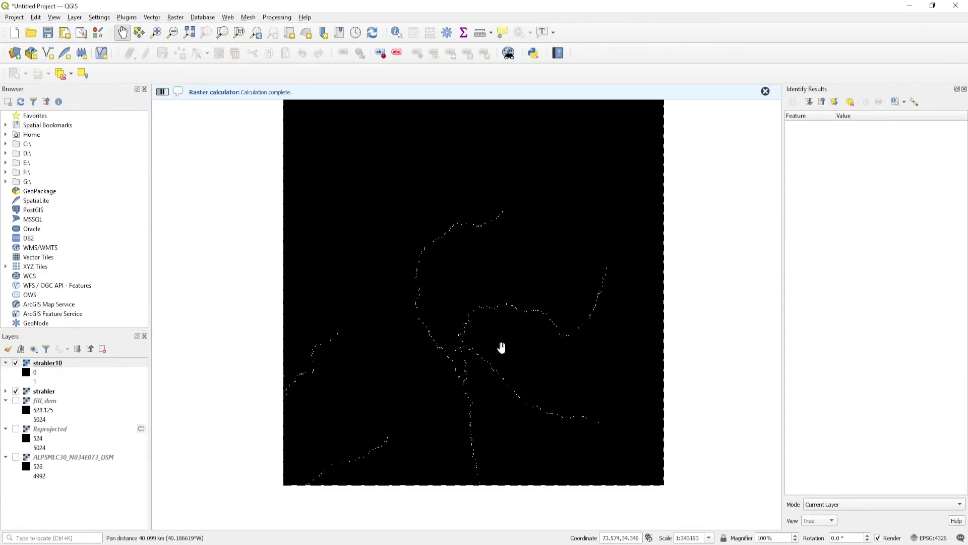
{"action": "left_click", "coordinate": [16, 390]}
Examine the streams of order 10 or higher in strahler10 around the central confluence, the northern branch and the western edge
{"action": "scroll", "coordinate": [453, 362], "scroll_direction": "up", "scroll_amount": 2}
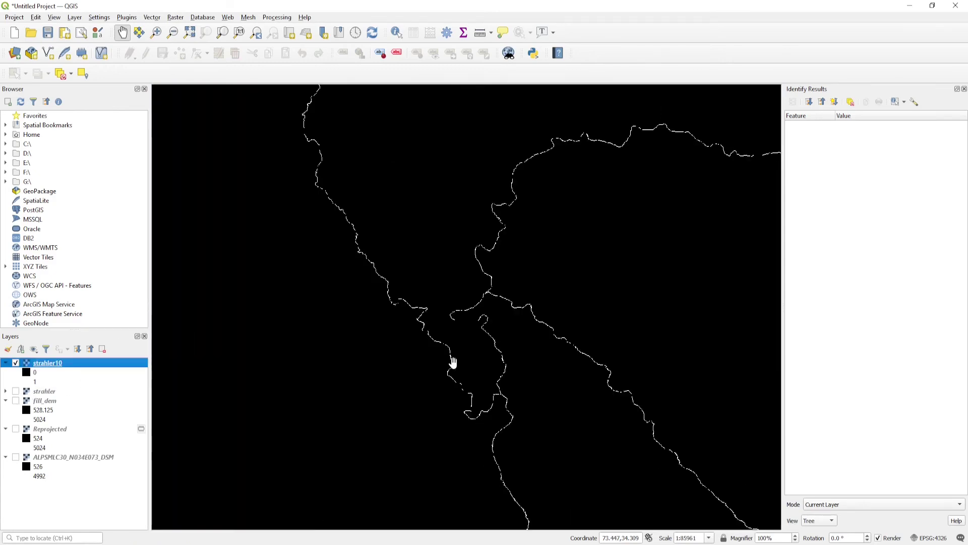
{"action": "scroll", "coordinate": [434, 333], "scroll_direction": "up", "scroll_amount": 2}
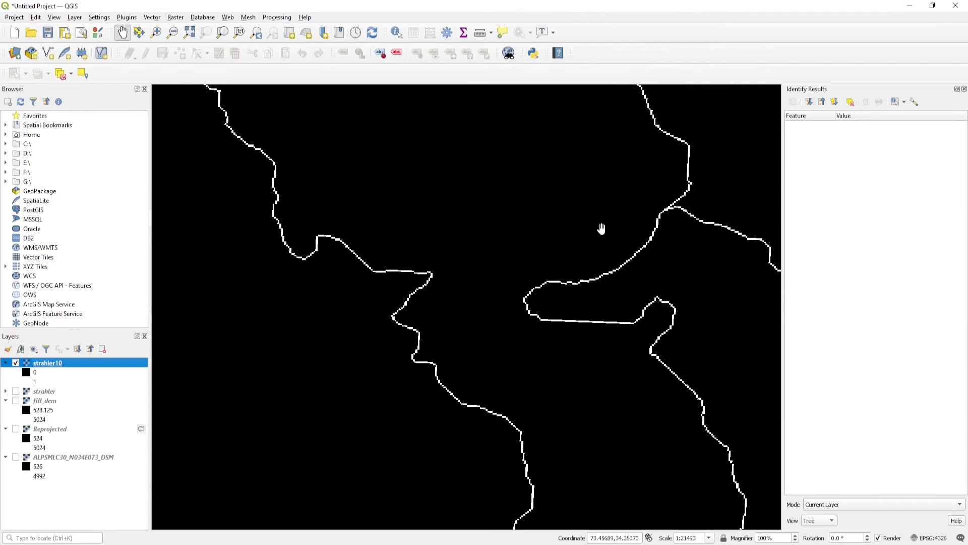
{"action": "left_click_drag", "start_coordinate": [601, 227], "coordinate": [499, 313]}
{"action": "scroll", "coordinate": [514, 339], "scroll_direction": "down", "scroll_amount": 4}
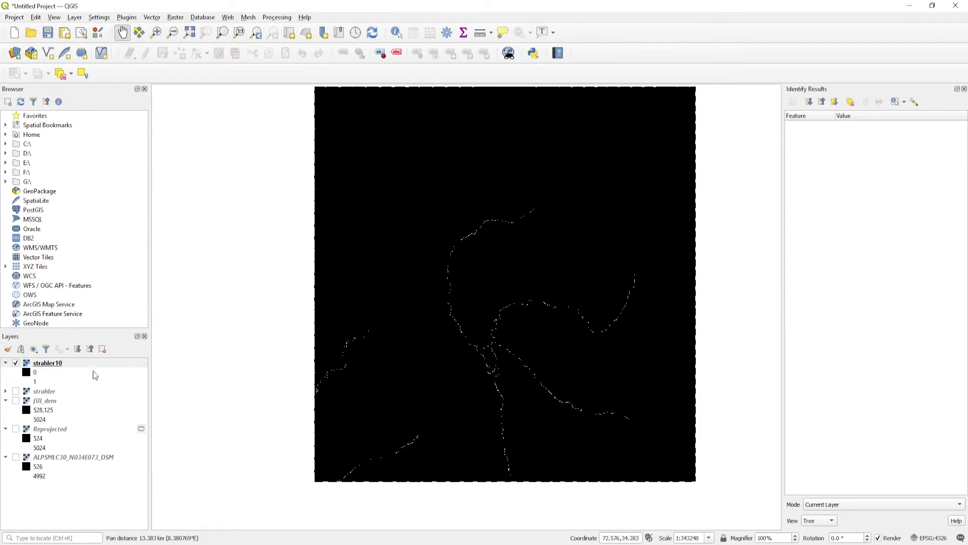
{"action": "scroll", "coordinate": [486, 222], "scroll_direction": "up", "scroll_amount": 2}
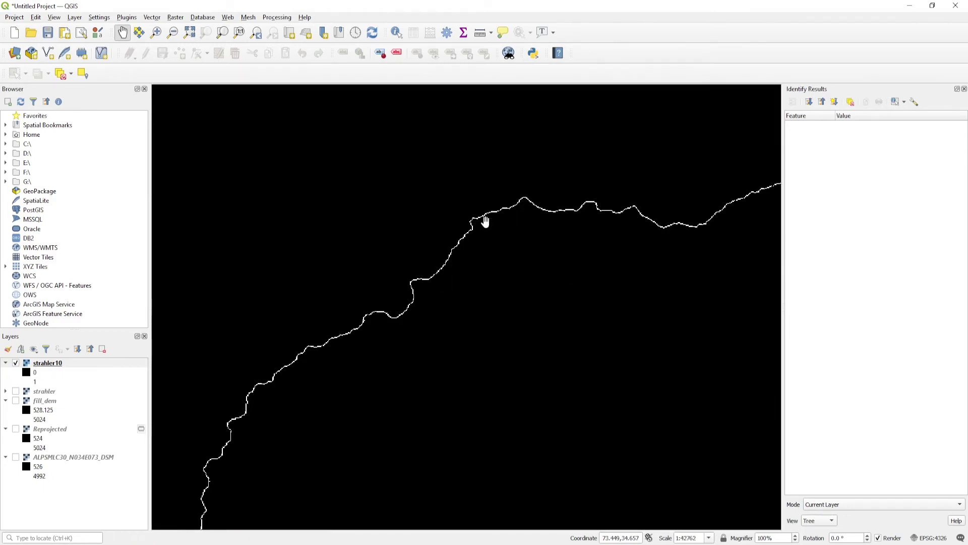
{"action": "left_click_drag", "start_coordinate": [555, 225], "coordinate": [385, 324]}
{"action": "left_click_drag", "start_coordinate": [580, 278], "coordinate": [588, 209]}
{"action": "scroll", "coordinate": [585, 215], "scroll_direction": "down", "scroll_amount": 1}
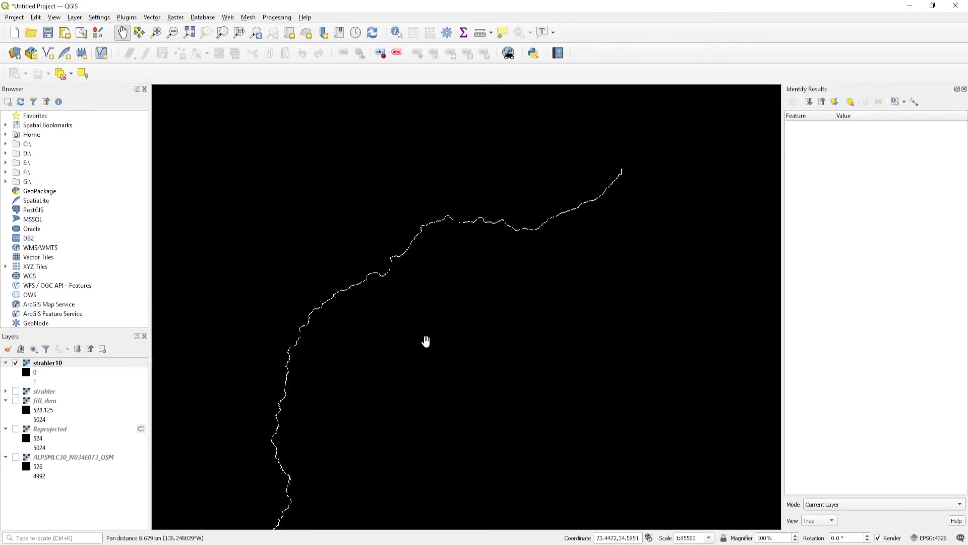
{"action": "left_click_drag", "start_coordinate": [426, 339], "coordinate": [525, 173]}
{"action": "scroll", "coordinate": [542, 362], "scroll_direction": "down", "scroll_amount": 1}
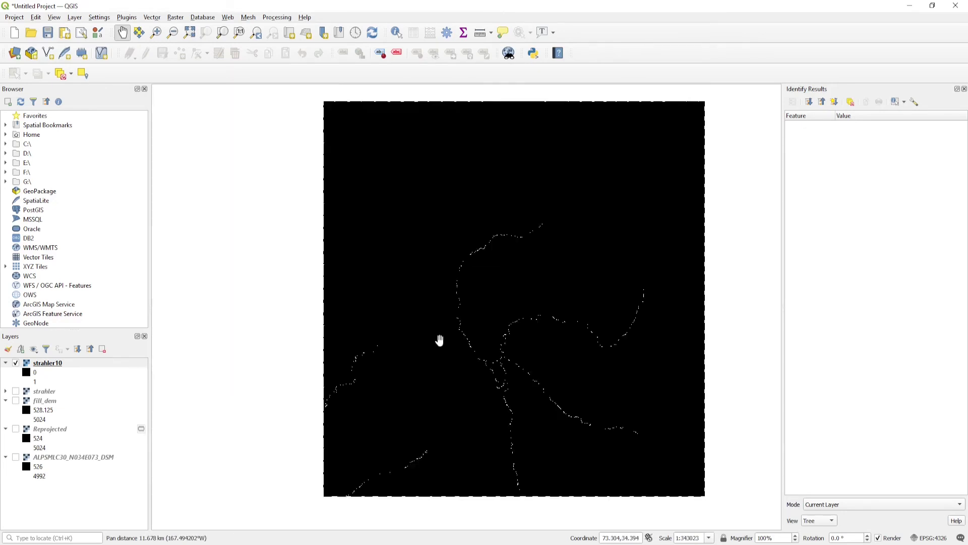
{"action": "scroll", "coordinate": [309, 416], "scroll_direction": "up", "scroll_amount": 1}
{"action": "scroll", "coordinate": [414, 381], "scroll_direction": "up", "scroll_amount": 1}
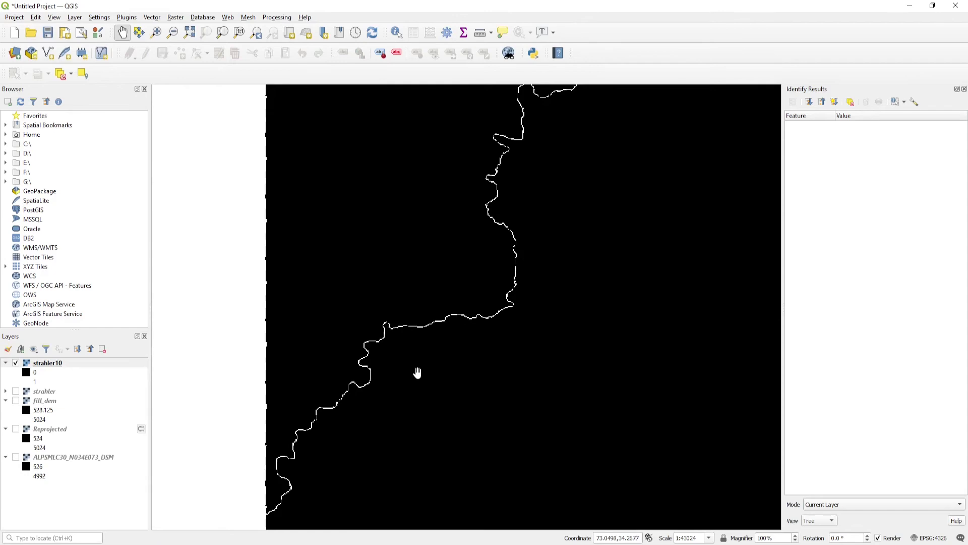
{"action": "scroll", "coordinate": [416, 375], "scroll_direction": "down", "scroll_amount": 2}
{"action": "scroll", "coordinate": [540, 331], "scroll_direction": "down", "scroll_amount": 1}
{"action": "left_click_drag", "start_coordinate": [598, 331], "coordinate": [397, 376]}
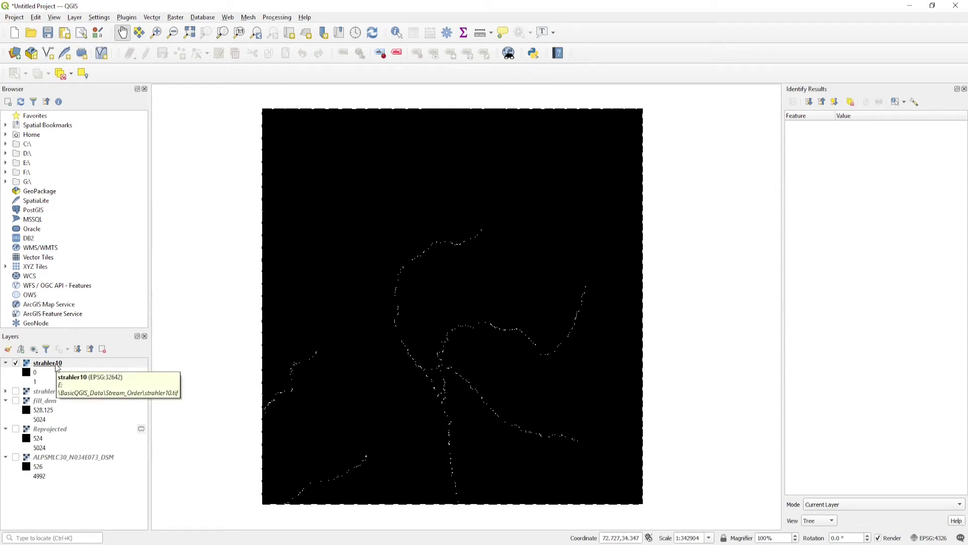
Show strahler instead of strahler10 and enter the expression "strahler@1" >= 8 in the Raster Calculator
{"action": "left_click", "coordinate": [15, 363]}
{"action": "left_click", "coordinate": [16, 392]}
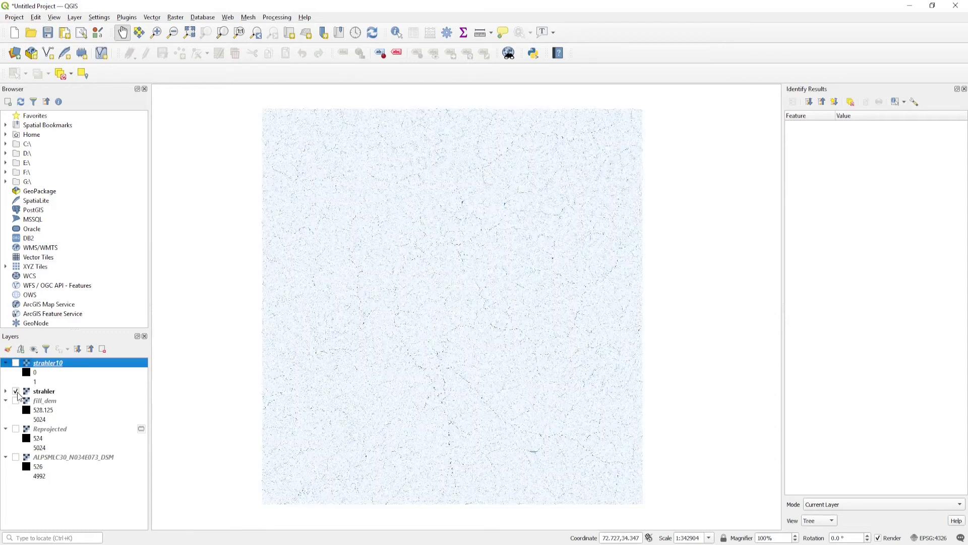
{"action": "left_click", "coordinate": [179, 19]}
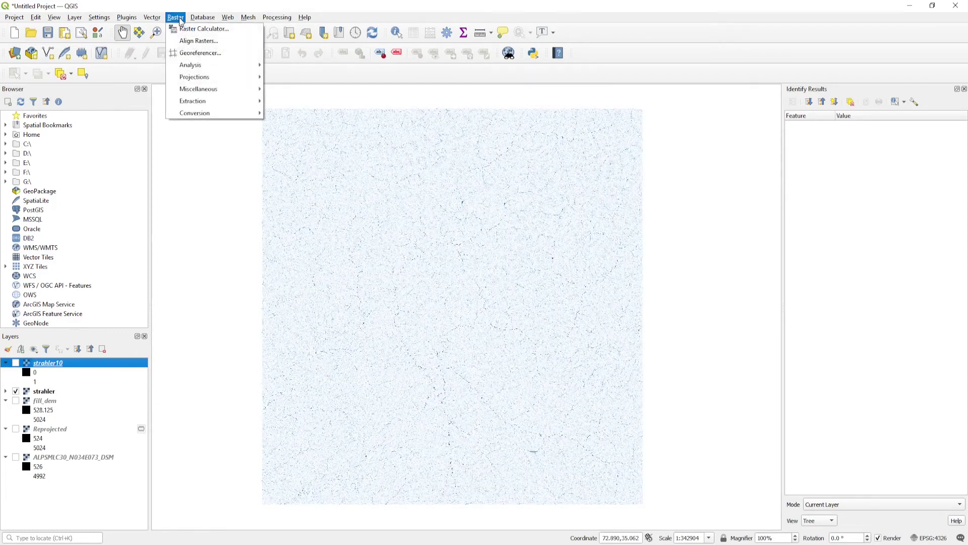
{"action": "left_click", "coordinate": [185, 29]}
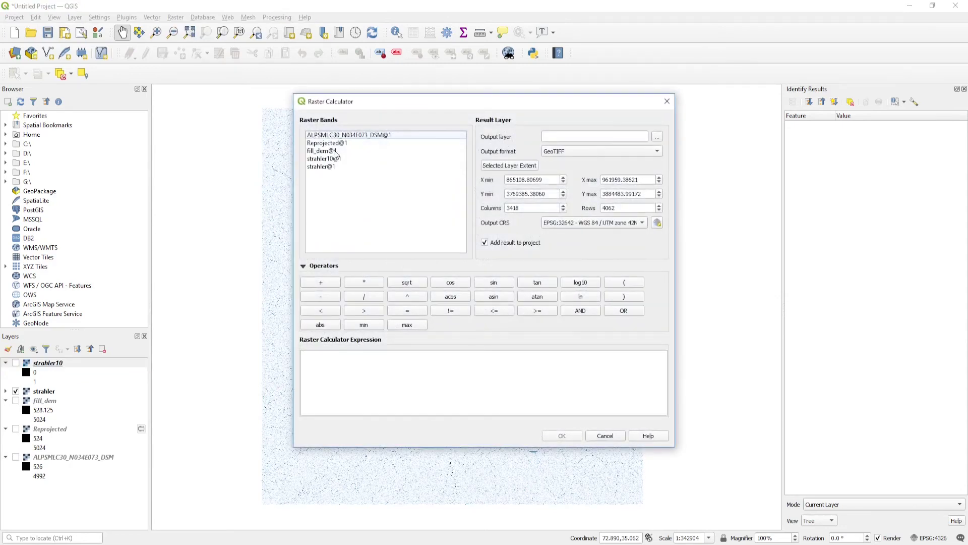
{"action": "double_click", "coordinate": [329, 167]}
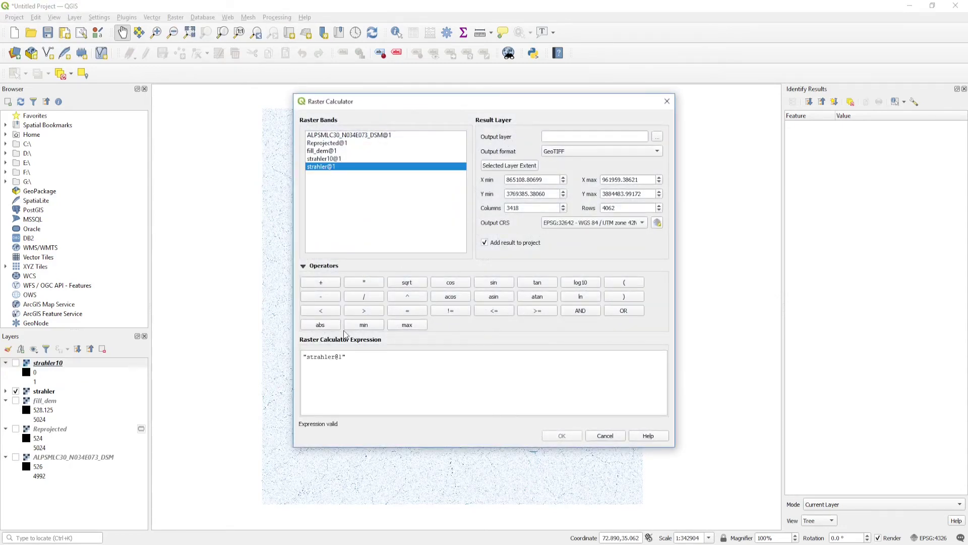
{"action": "left_click", "coordinate": [538, 311]}
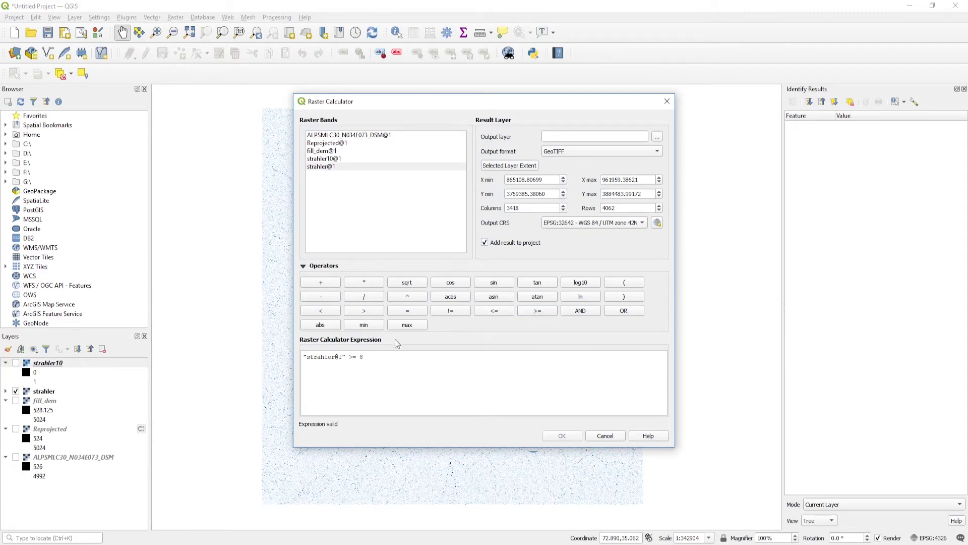
Set the output layer to a file named strahler8 in the Stream_Order folder and run the calculation
{"action": "left_click", "coordinate": [657, 137]}
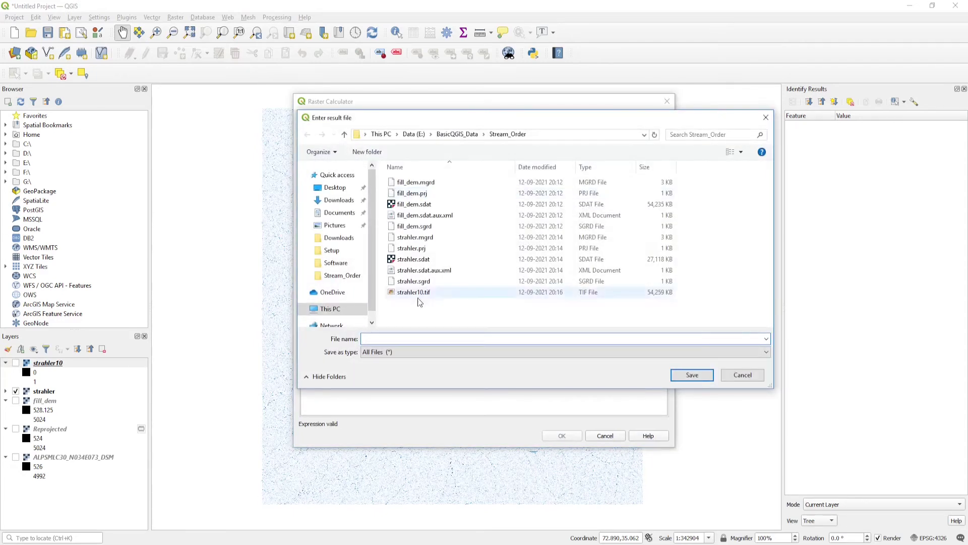
{"action": "type", "text": "s"}
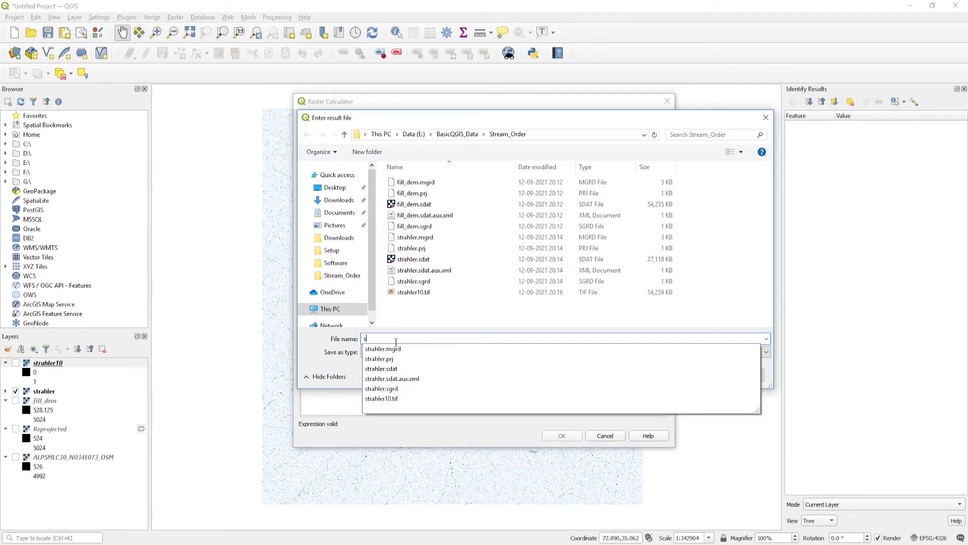
{"action": "type", "text": "ahler8"}
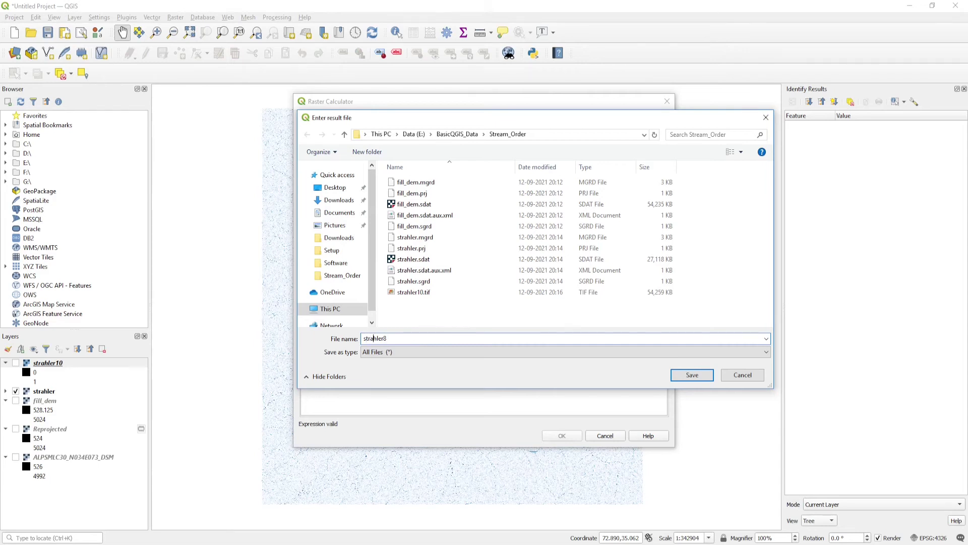
{"action": "left_click", "coordinate": [679, 378]}
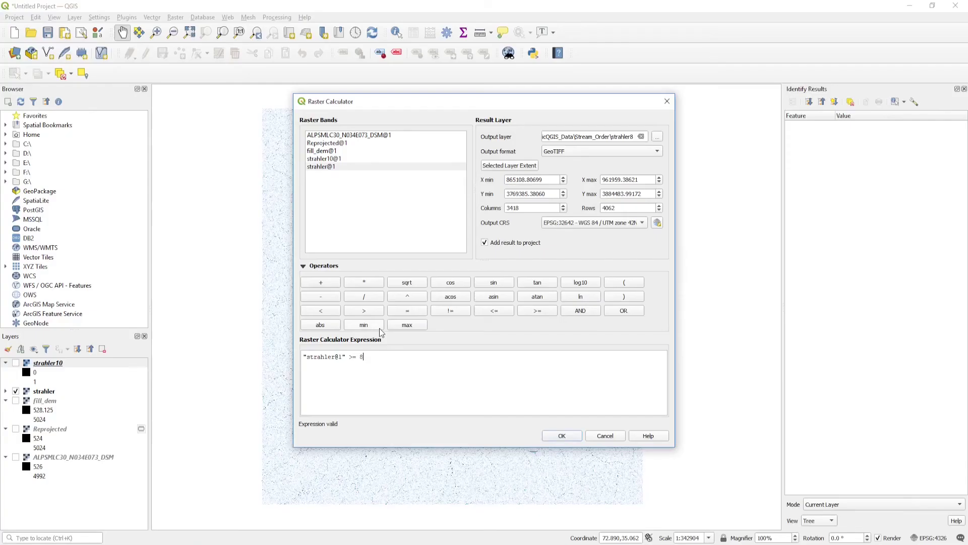
{"action": "left_click", "coordinate": [567, 435]}
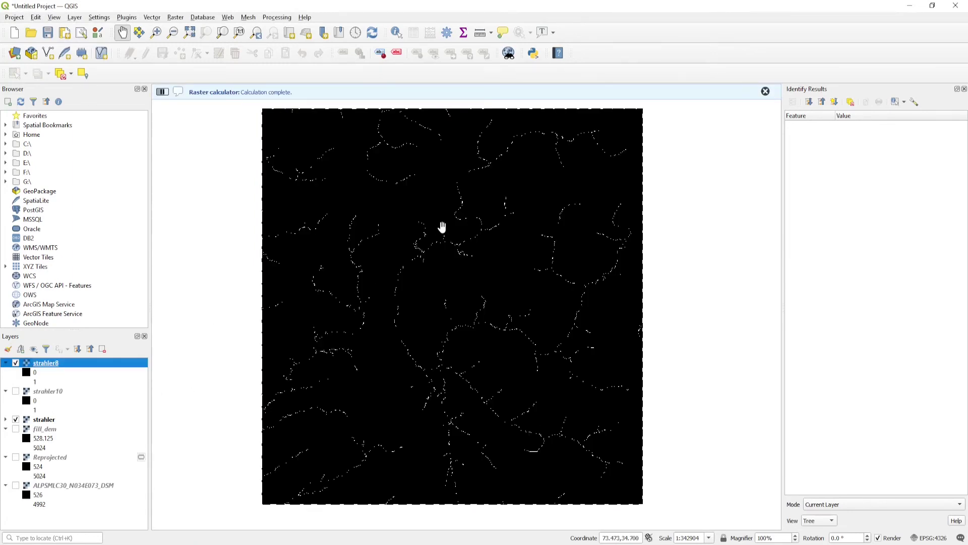
Examine the streams of order 8 or higher in the western part of the strahler8 raster
{"action": "scroll", "coordinate": [442, 228], "scroll_direction": "up", "scroll_amount": 3}
{"action": "left_click_drag", "start_coordinate": [325, 411], "coordinate": [467, 208]}
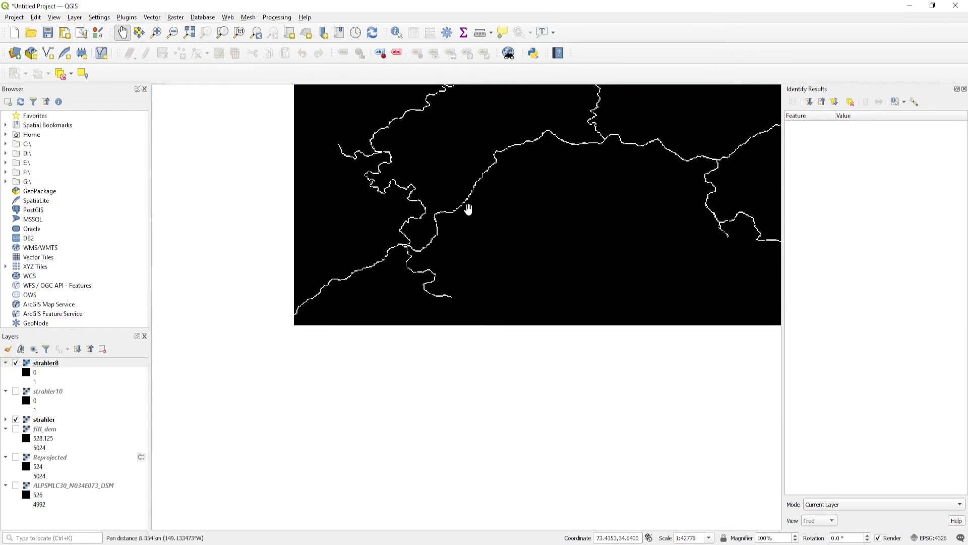
{"action": "scroll", "coordinate": [467, 233], "scroll_direction": "down", "scroll_amount": 2}
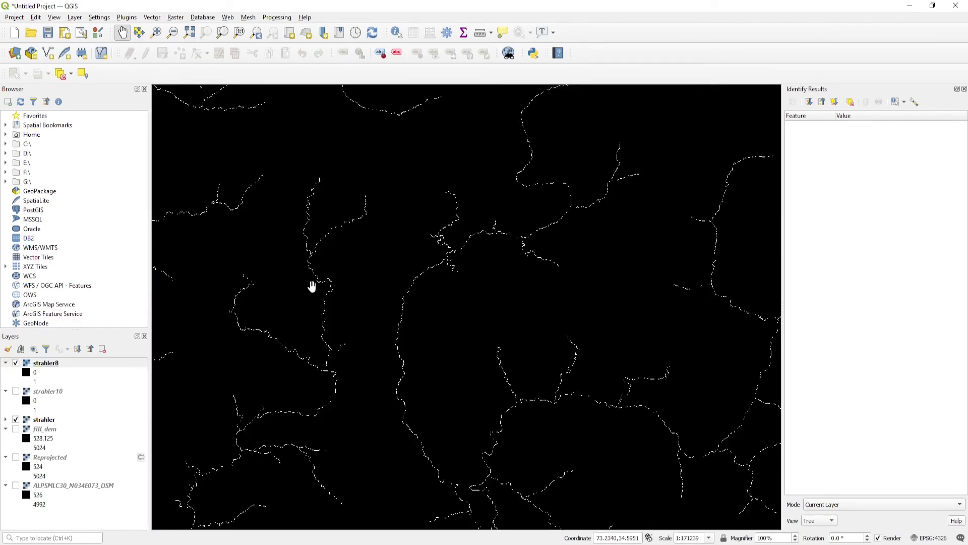
{"action": "left_click_drag", "start_coordinate": [314, 281], "coordinate": [415, 225]}
{"action": "left_click_drag", "start_coordinate": [378, 334], "coordinate": [411, 456]}
{"action": "scroll", "coordinate": [298, 199], "scroll_direction": "up", "scroll_amount": 2}
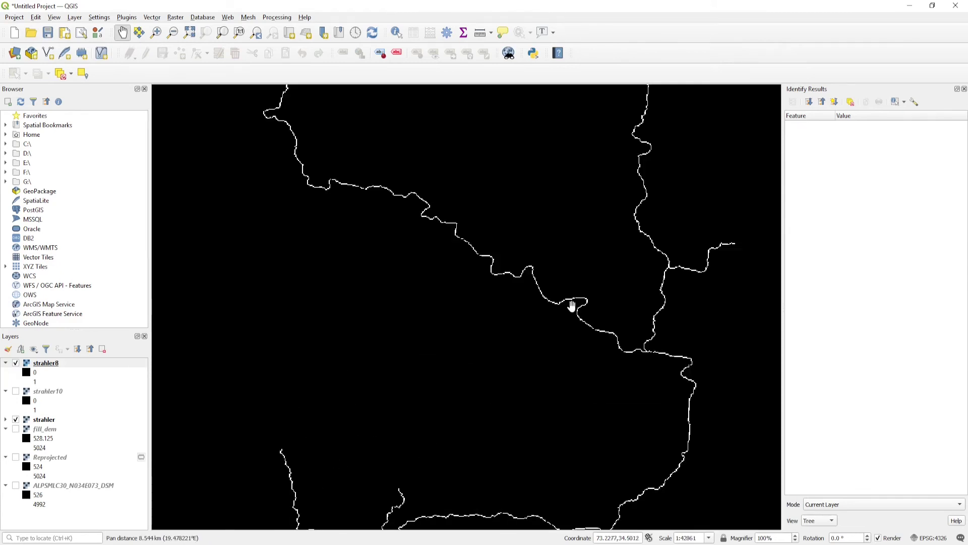
{"action": "left_click_drag", "start_coordinate": [573, 305], "coordinate": [415, 473]}
{"action": "scroll", "coordinate": [454, 400], "scroll_direction": "down", "scroll_amount": 2}
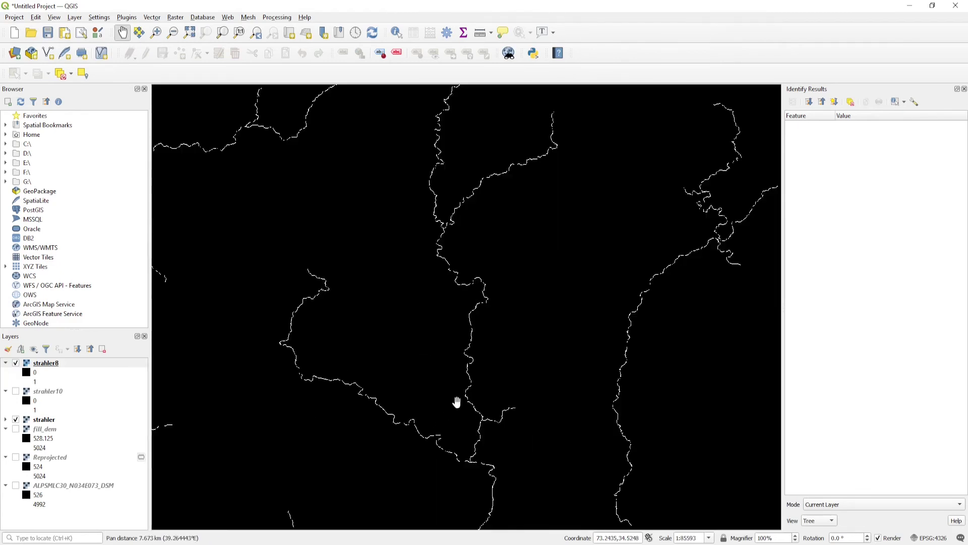
Inspect the northern, northeastern and central streams of strahler8 and return to the full raster extent
{"action": "left_click_drag", "start_coordinate": [652, 201], "coordinate": [508, 399]}
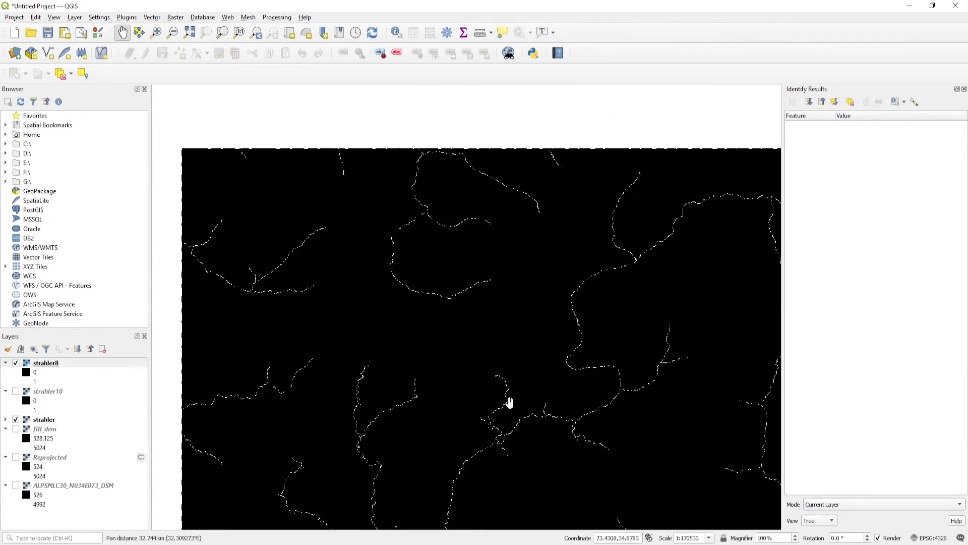
{"action": "left_click_drag", "start_coordinate": [661, 241], "coordinate": [633, 274]}
{"action": "left_click_drag", "start_coordinate": [691, 225], "coordinate": [505, 236]}
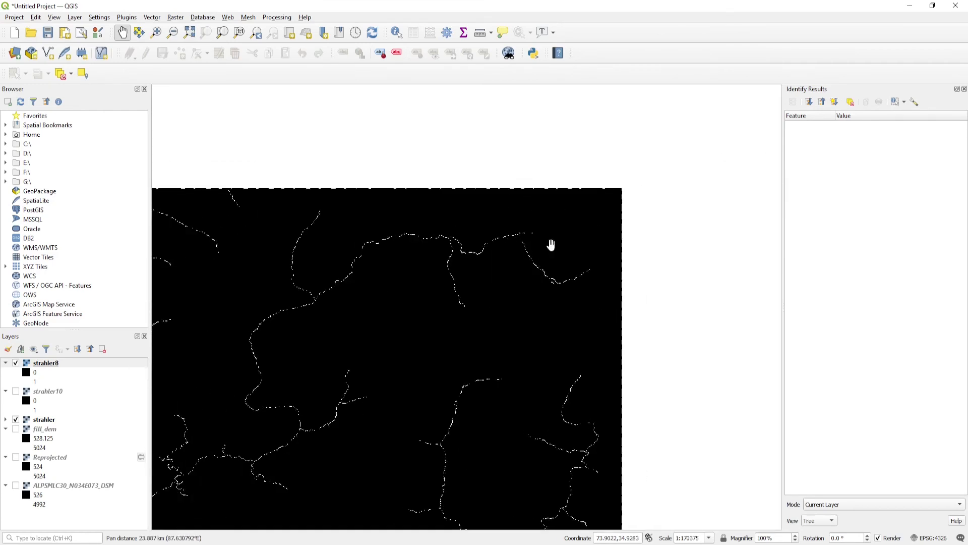
{"action": "scroll", "coordinate": [555, 247], "scroll_direction": "down", "scroll_amount": 1}
{"action": "left_click_drag", "start_coordinate": [513, 354], "coordinate": [602, 238]}
{"action": "scroll", "coordinate": [499, 300], "scroll_direction": "up", "scroll_amount": 3}
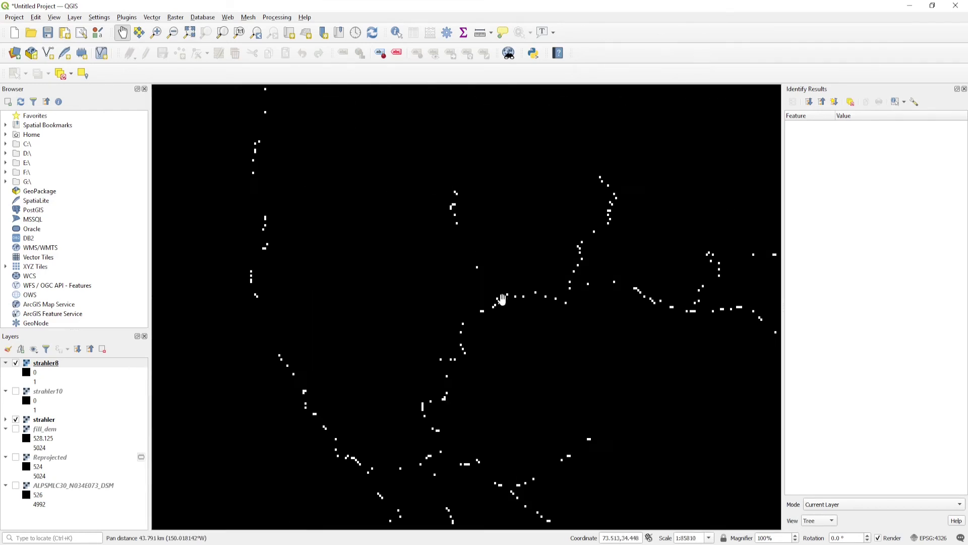
{"action": "scroll", "coordinate": [502, 299], "scroll_direction": "down", "scroll_amount": 3}
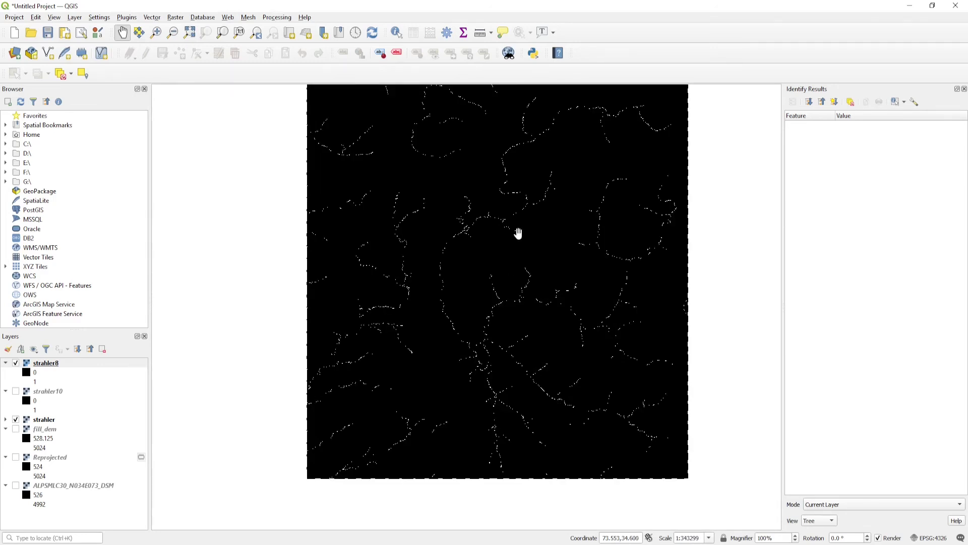
{"action": "left_click_drag", "start_coordinate": [517, 216], "coordinate": [494, 246]}
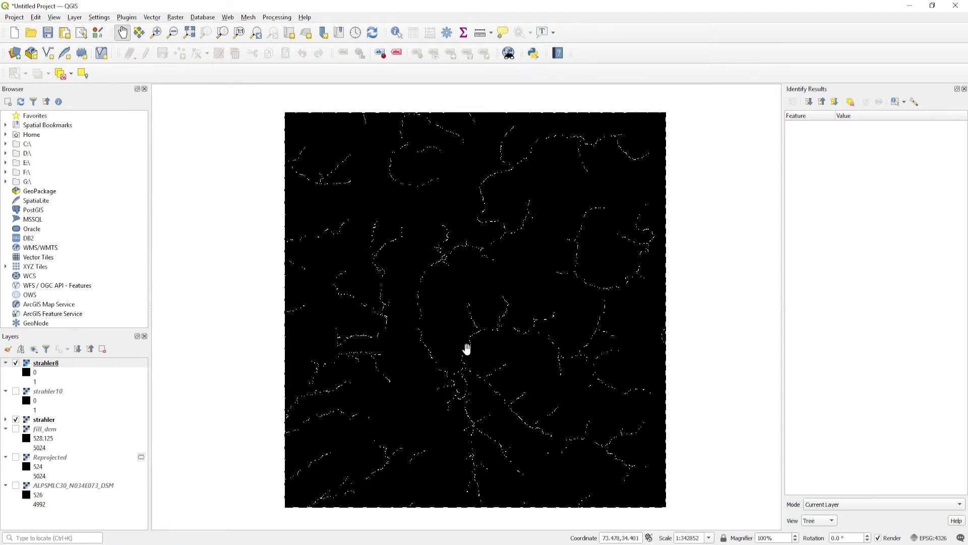
{"action": "mouse_move", "coordinate": [466, 350]}
{"action": "left_mouse_down"}
{"action": "mouse_move", "coordinate": [477, 281]}
{"action": "mouse_move", "coordinate": [464, 363]}
{"action": "left_mouse_up"}
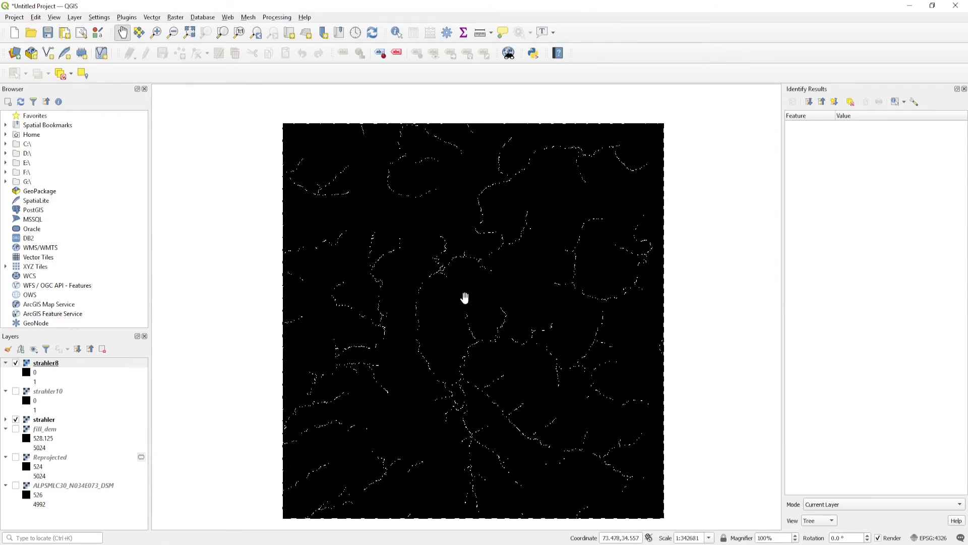
Hide strahler8 and enter the expression "strahler@1" >= 6 in the Raster Calculator
{"action": "left_click", "coordinate": [15, 364]}
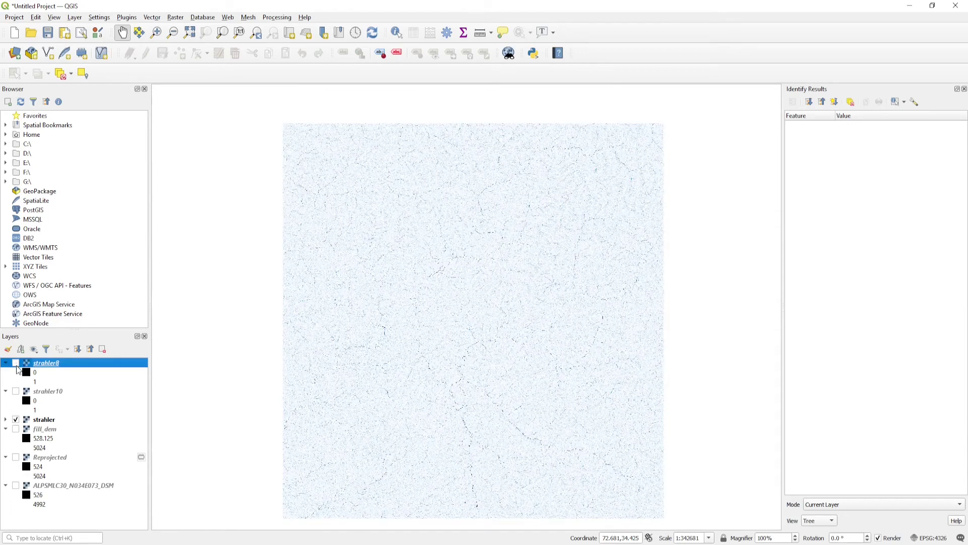
{"action": "left_click", "coordinate": [175, 18]}
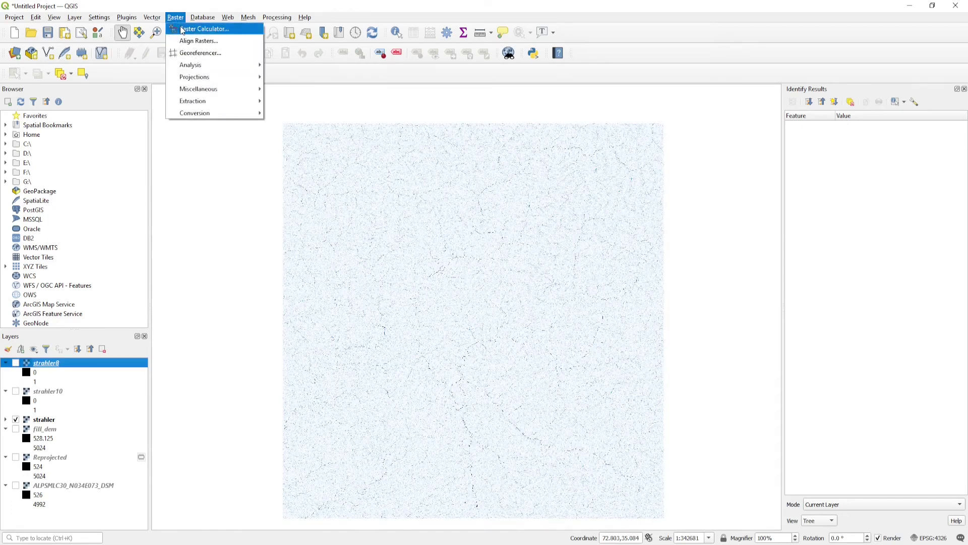
{"action": "left_click", "coordinate": [199, 29]}
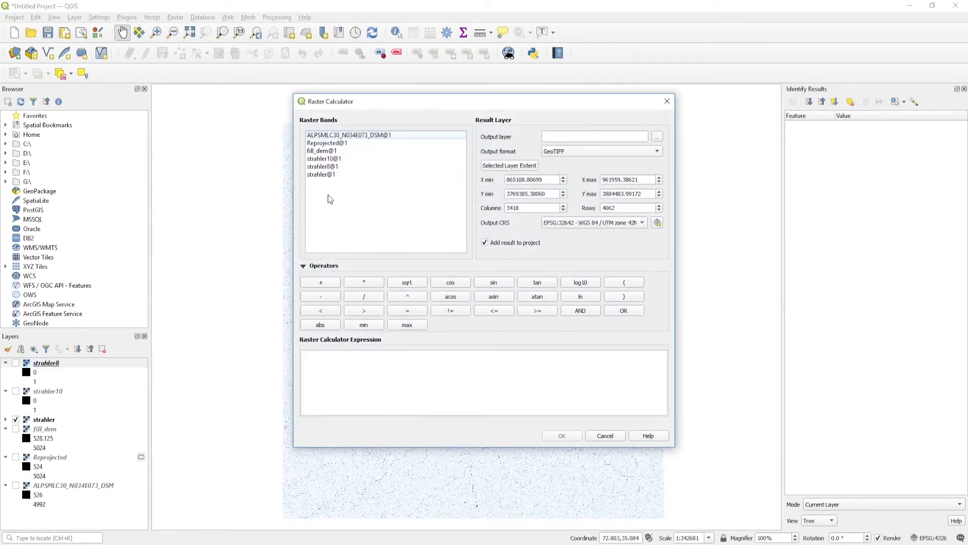
{"action": "double_click", "coordinate": [324, 174]}
{"action": "left_click", "coordinate": [535, 312]}
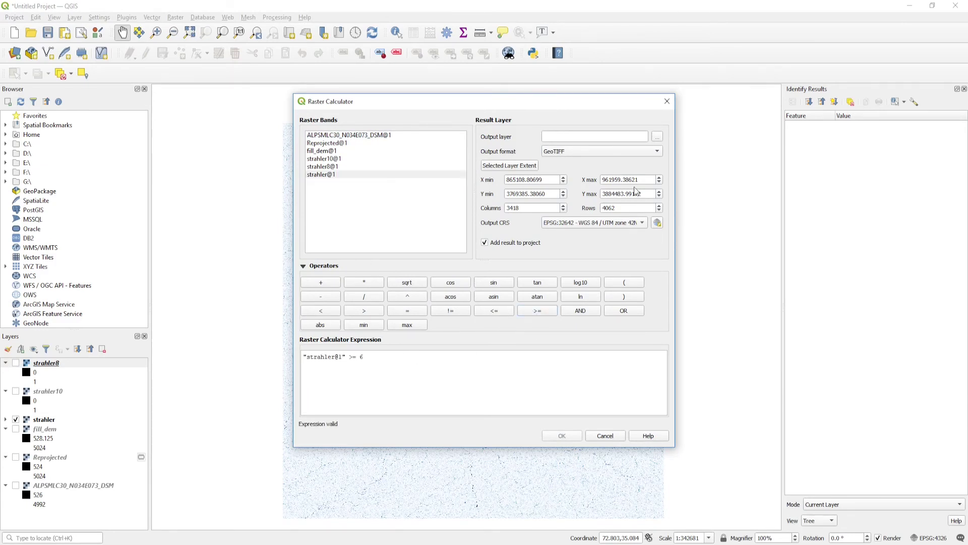
Set the output layer to a file named strahler6 in the Stream_Order folder and run the calculation
{"action": "left_click", "coordinate": [657, 137]}
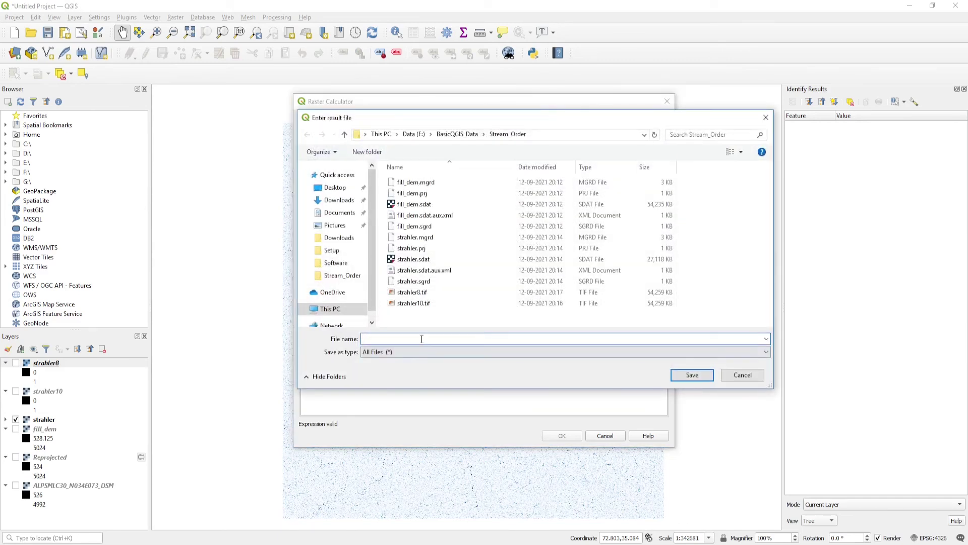
{"action": "type", "text": "stra"}
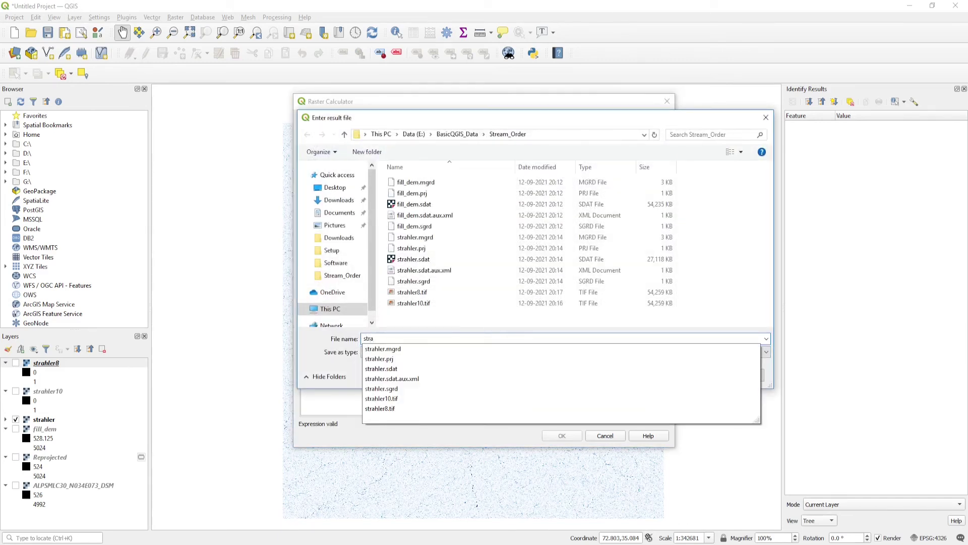
{"action": "type", "text": "hler6"}
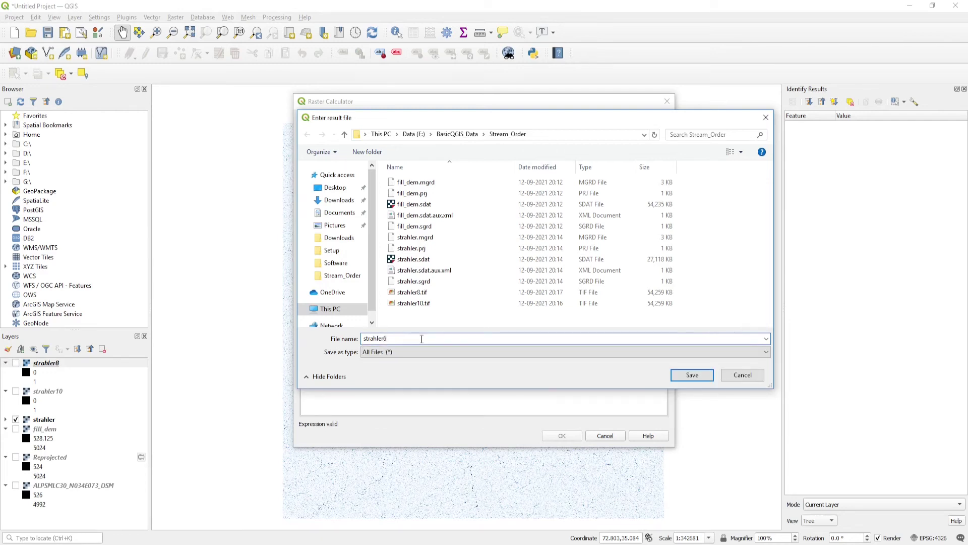
{"action": "left_click", "coordinate": [690, 375]}
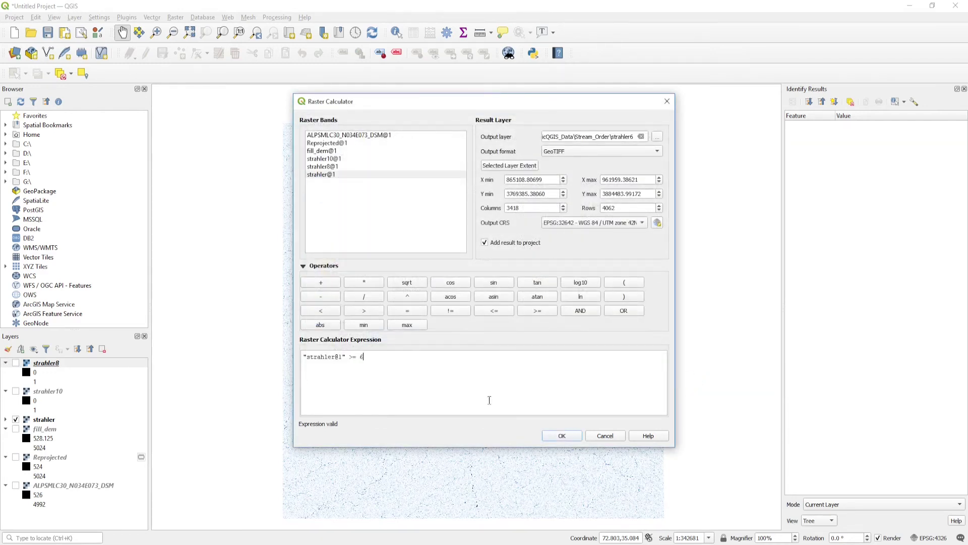
{"action": "left_click", "coordinate": [560, 436]}
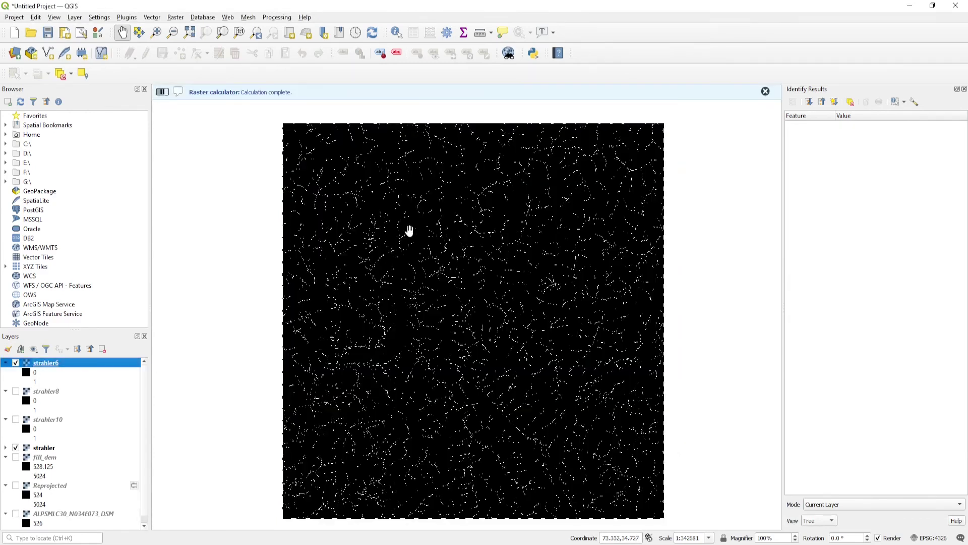
Examine the streams of order 6 or higher in the strahler6 raster and return to the full raster extent
{"action": "scroll", "coordinate": [407, 226], "scroll_direction": "up", "scroll_amount": 2}
{"action": "left_click_drag", "start_coordinate": [400, 267], "coordinate": [508, 306]}
{"action": "scroll", "coordinate": [508, 306], "scroll_direction": "down", "scroll_amount": 1}
{"action": "scroll", "coordinate": [514, 302], "scroll_direction": "up", "scroll_amount": 4}
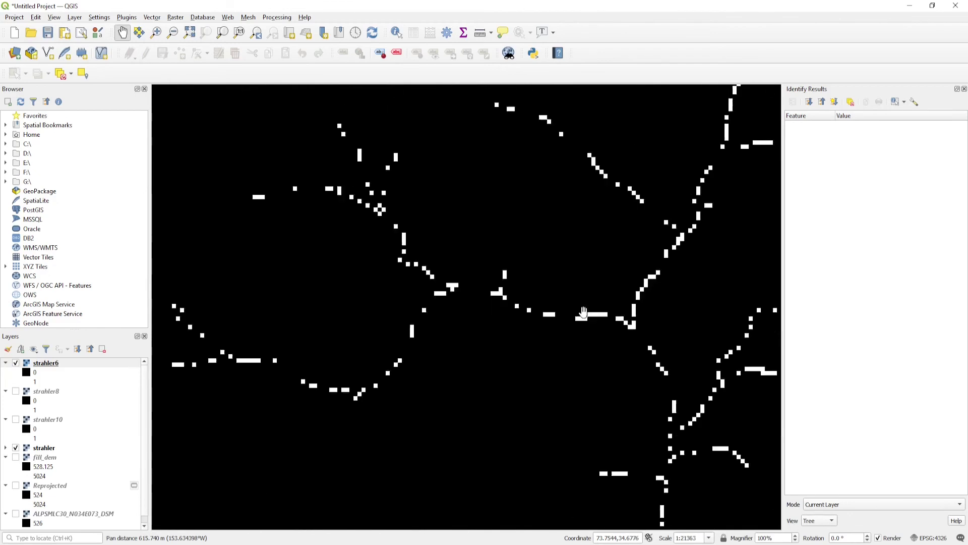
{"action": "left_click_drag", "start_coordinate": [374, 212], "coordinate": [508, 400]}
{"action": "scroll", "coordinate": [415, 357], "scroll_direction": "down", "scroll_amount": 2}
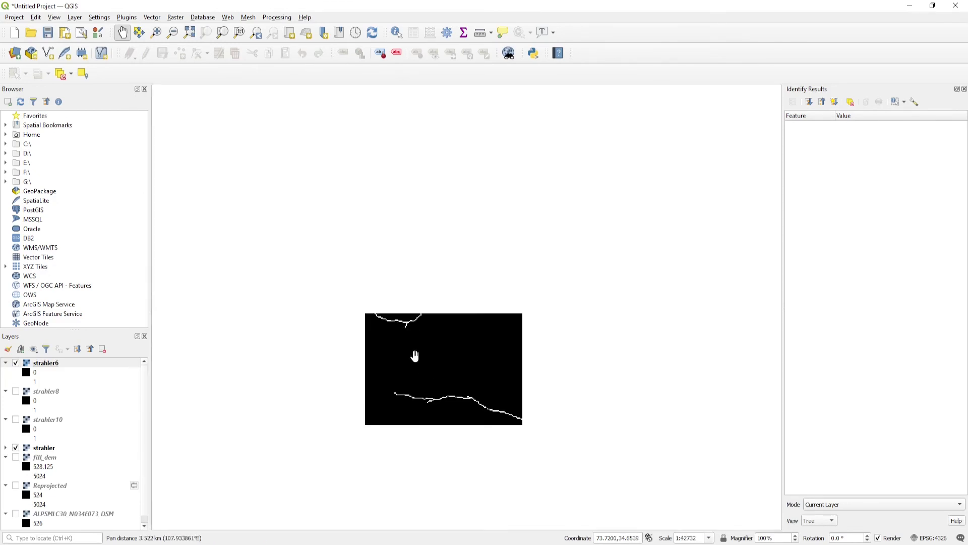
{"action": "scroll", "coordinate": [422, 339], "scroll_direction": "down", "scroll_amount": 2}
{"action": "left_click_drag", "start_coordinate": [421, 339], "coordinate": [243, 155]}
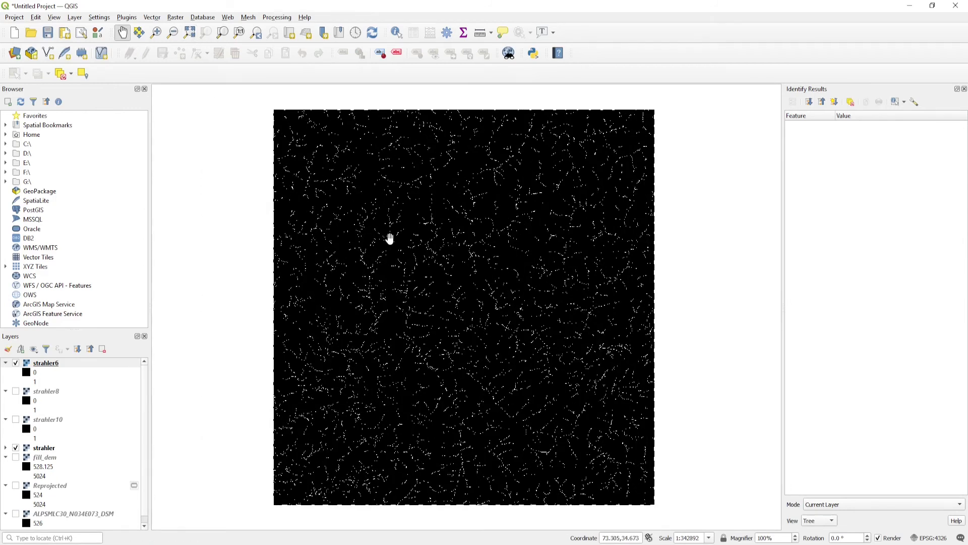
Hide strahler6, show strahler8 and inspect its streams across the northern and central parts of the raster
{"action": "left_click", "coordinate": [16, 362]}
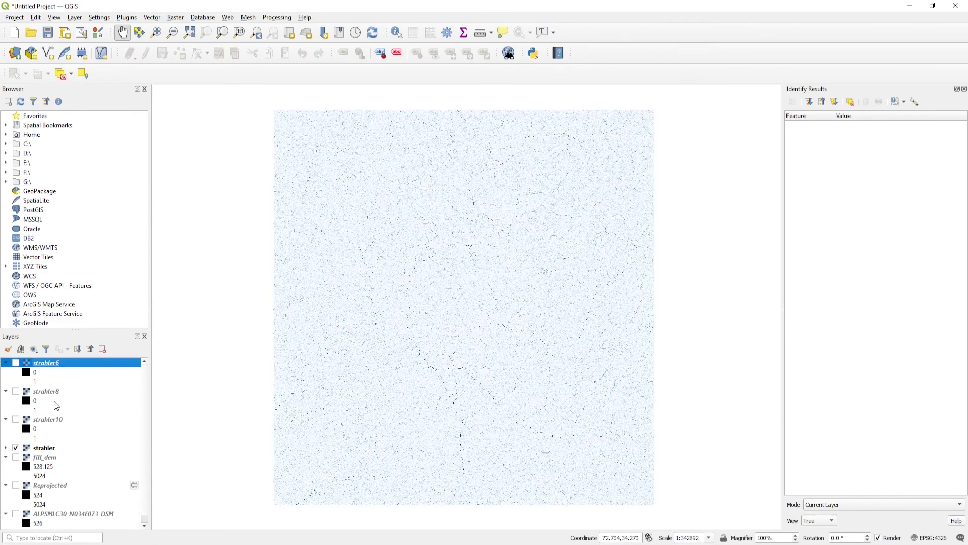
{"action": "left_click", "coordinate": [16, 391]}
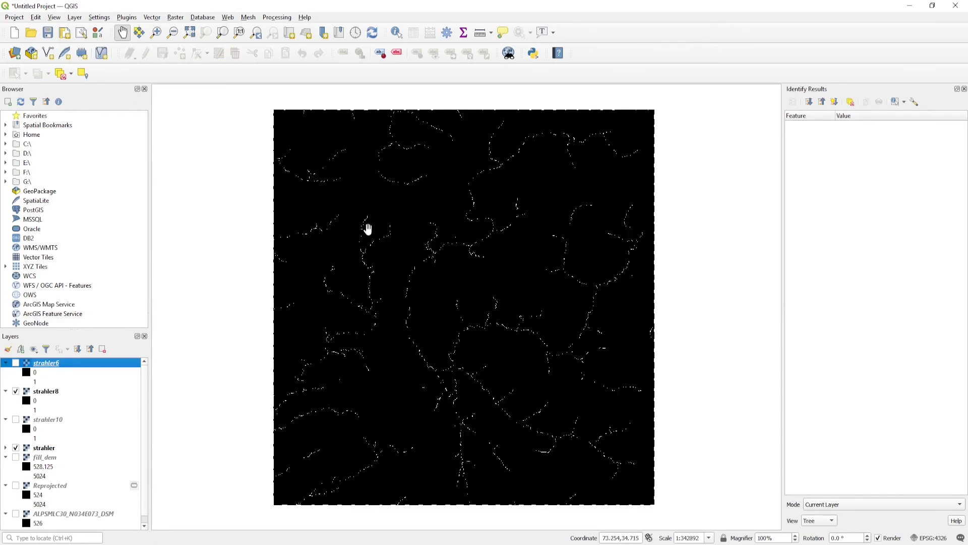
{"action": "scroll", "coordinate": [452, 244], "scroll_direction": "up", "scroll_amount": 3}
{"action": "left_click_drag", "start_coordinate": [456, 259], "coordinate": [564, 254]}
{"action": "scroll", "coordinate": [564, 253], "scroll_direction": "down", "scroll_amount": 2}
{"action": "left_click_drag", "start_coordinate": [620, 313], "coordinate": [562, 241]}
{"action": "left_click_drag", "start_coordinate": [620, 128], "coordinate": [615, 240]}
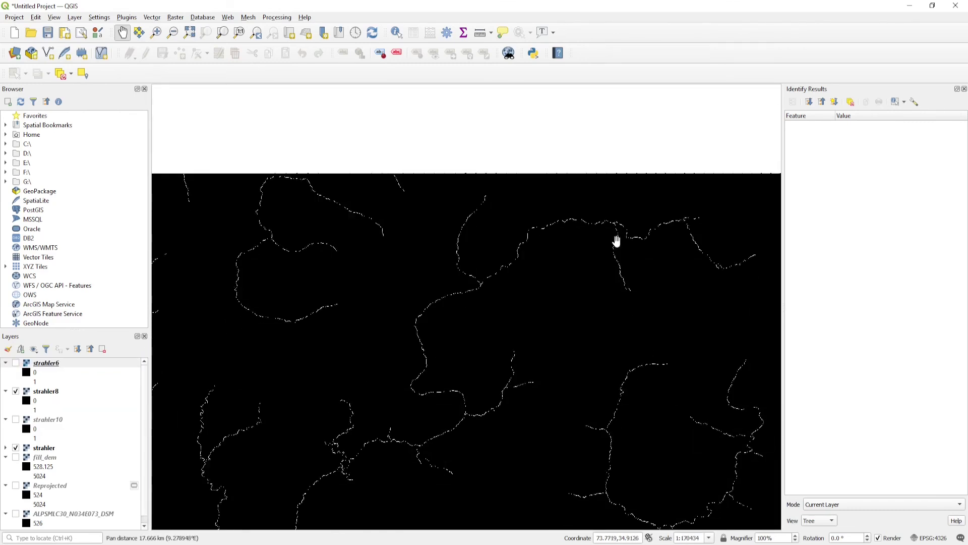
{"action": "left_click_drag", "start_coordinate": [533, 378], "coordinate": [530, 259]}
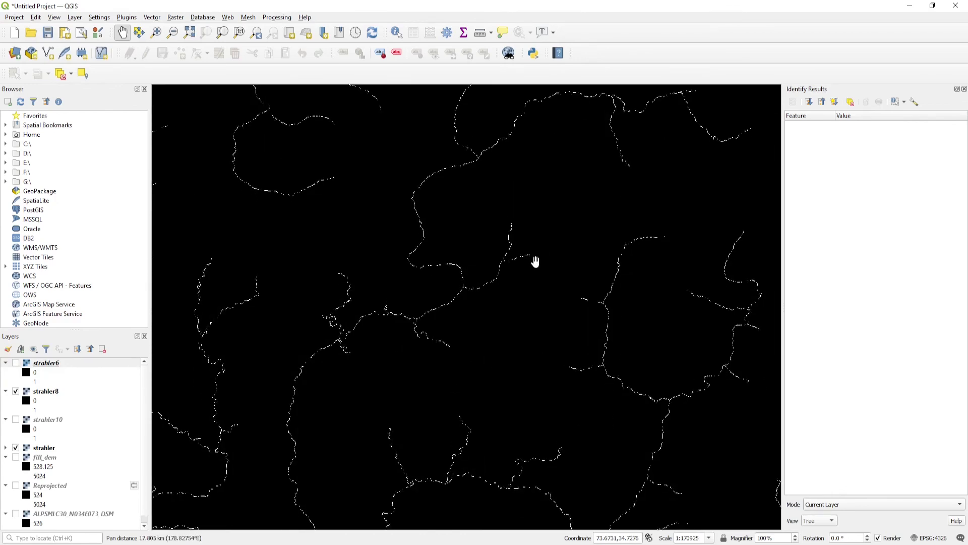
{"action": "scroll", "coordinate": [536, 263], "scroll_direction": "down", "scroll_amount": 1}
{"action": "left_click_drag", "start_coordinate": [528, 335], "coordinate": [530, 288]}
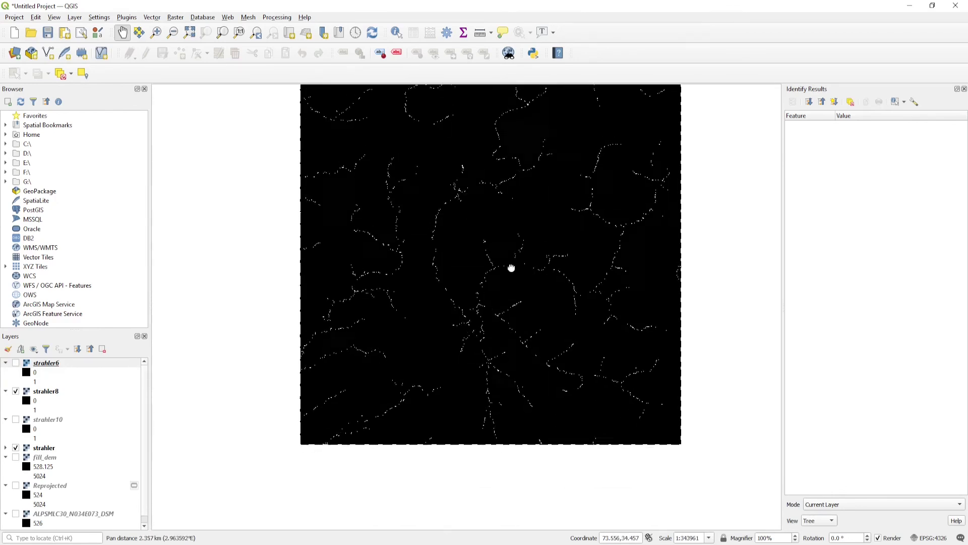
{"action": "left_click_drag", "start_coordinate": [491, 321], "coordinate": [491, 323]}
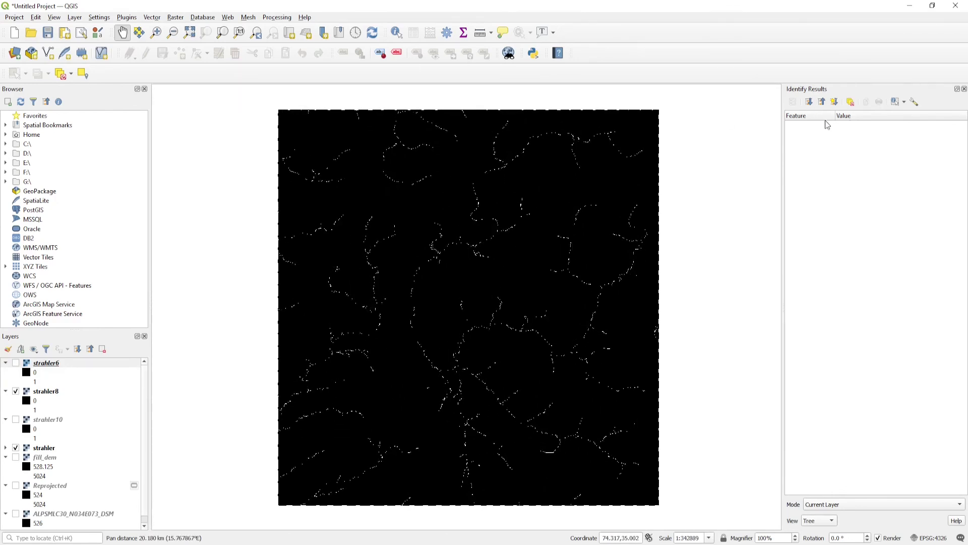
Show the Processing Toolbox and close Identify Results
{"action": "left_click", "coordinate": [276, 18]}
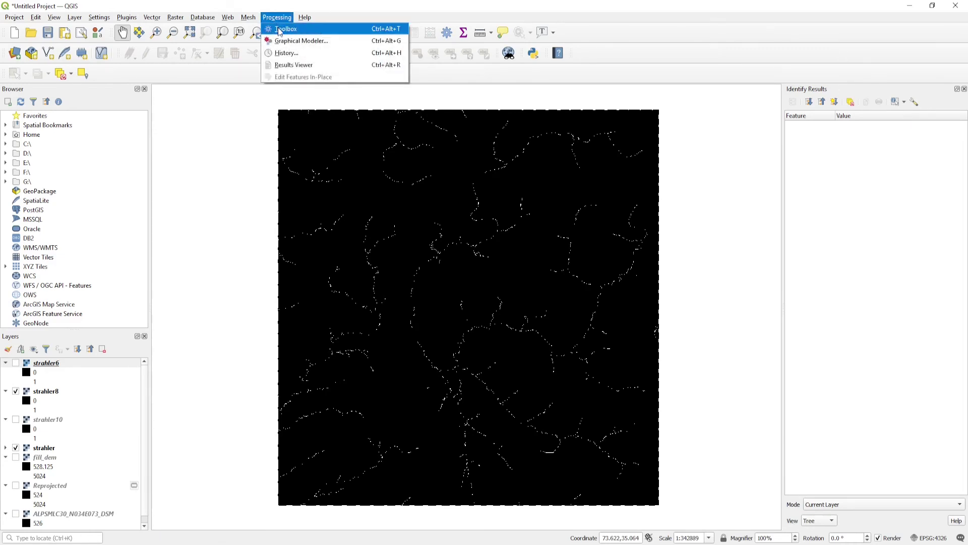
{"action": "left_click", "coordinate": [279, 27]}
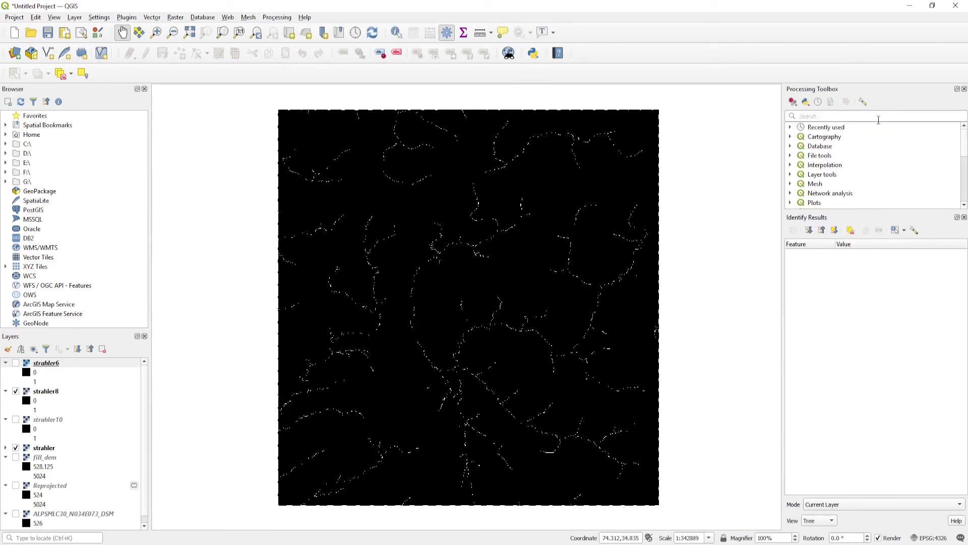
{"action": "left_click", "coordinate": [964, 217]}
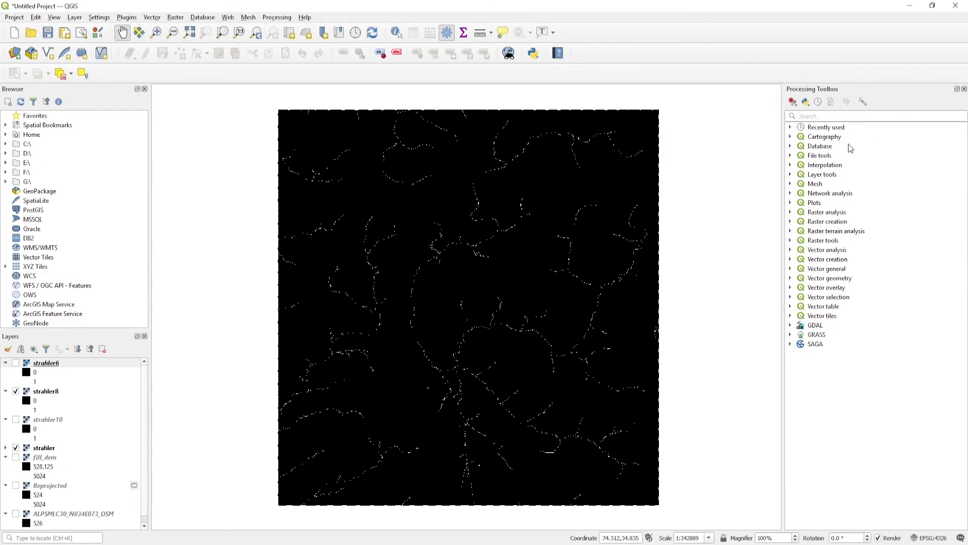
Search the processing tools for "channel" and open SAGA's Channel network and drainage basins tool
{"action": "left_click", "coordinate": [791, 344]}
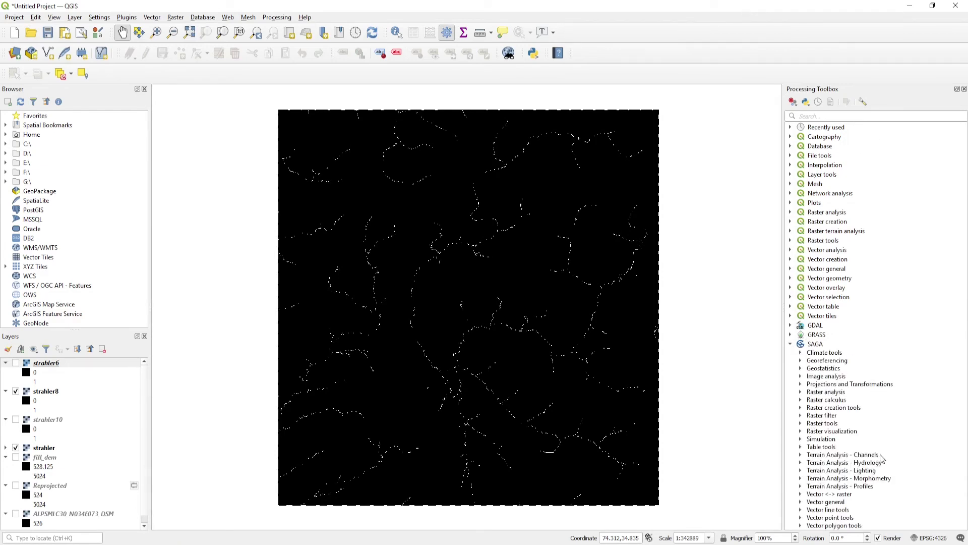
{"action": "left_click", "coordinate": [800, 463]}
{"action": "scroll", "coordinate": [868, 433], "scroll_direction": "down", "scroll_amount": 8}
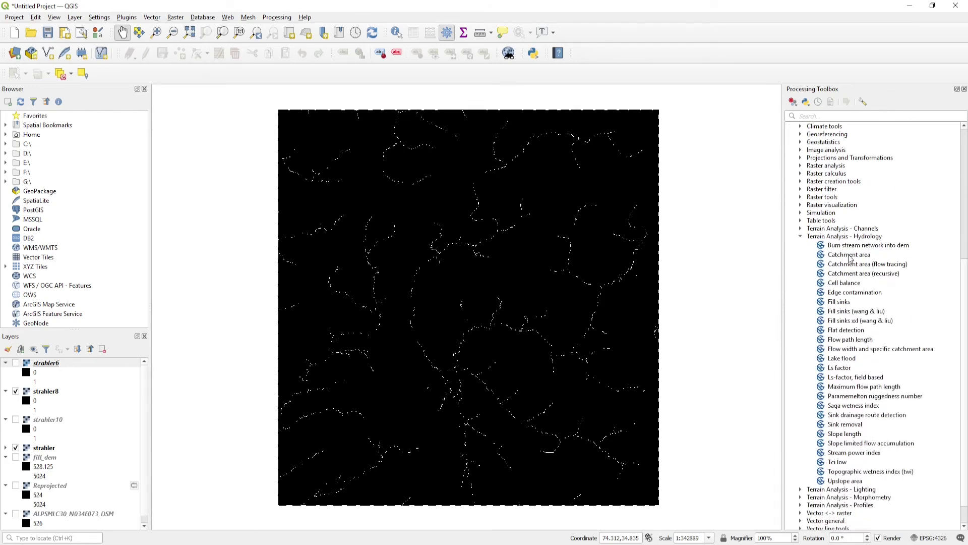
{"action": "scroll", "coordinate": [870, 424], "scroll_direction": "down", "scroll_amount": 1}
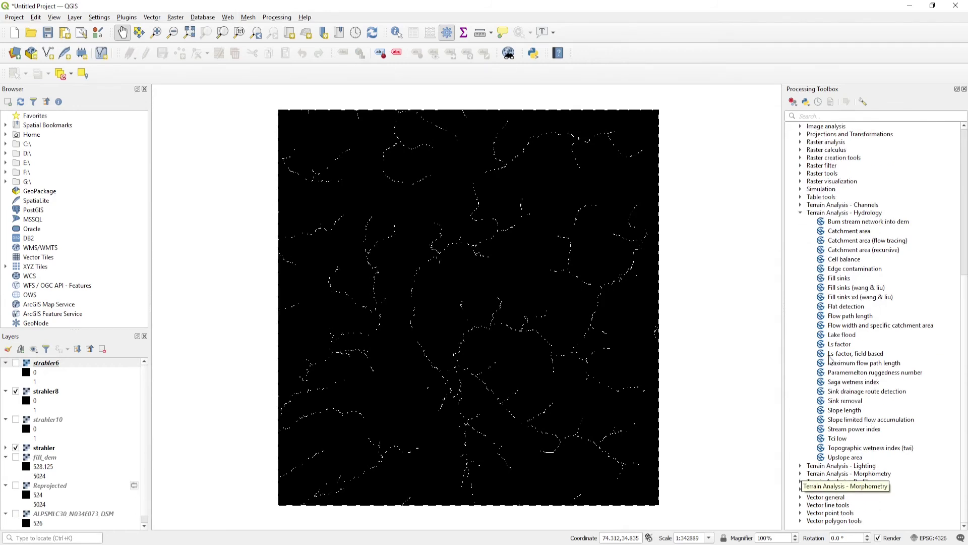
{"action": "left_click", "coordinate": [811, 114]}
{"action": "type", "text": "chanee"}
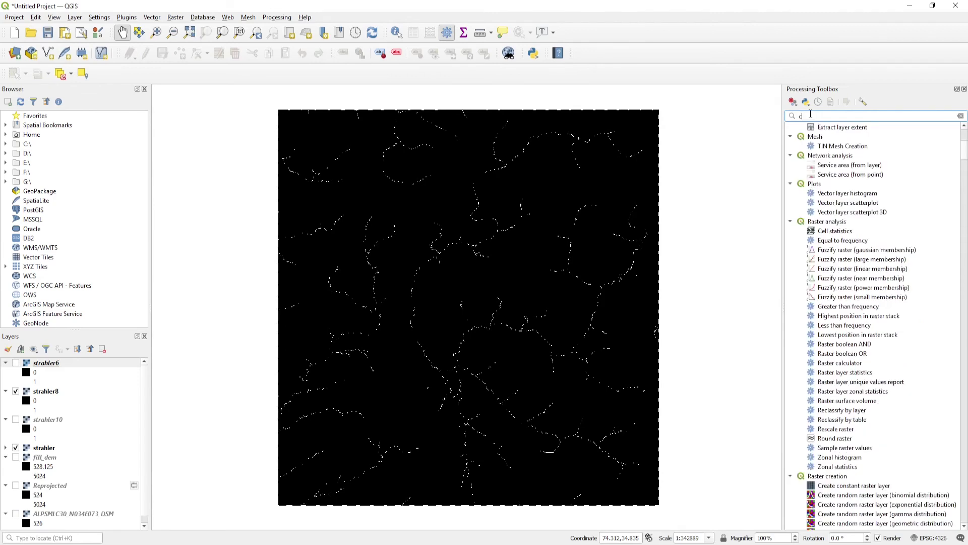
{"action": "key", "text": "BackSpace"}
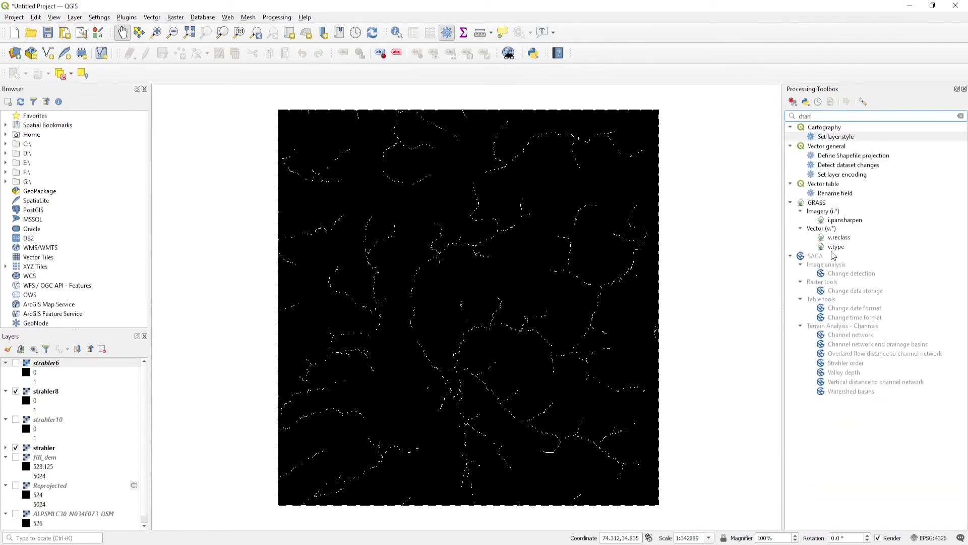
{"action": "type", "text": "nel"}
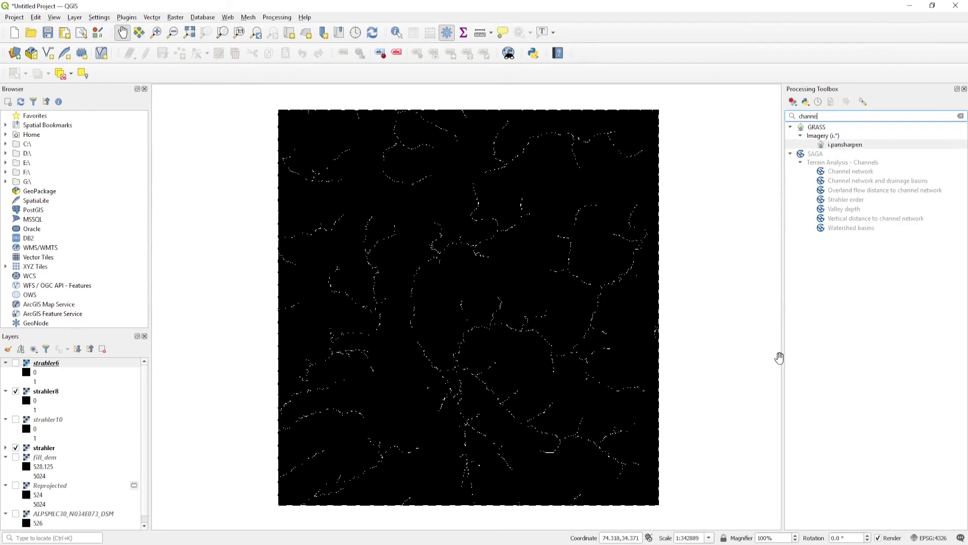
{"action": "left_click", "coordinate": [853, 174]}
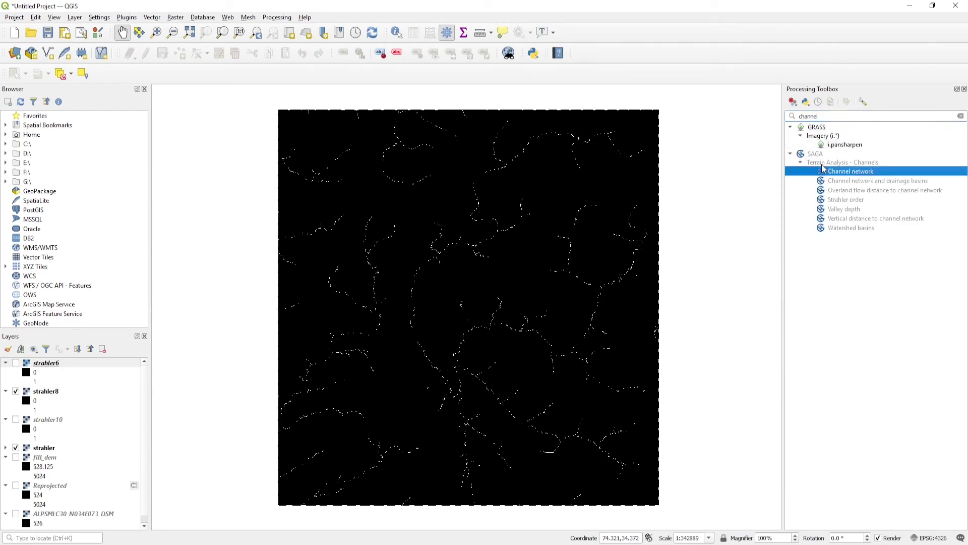
{"action": "left_click", "coordinate": [848, 185]}
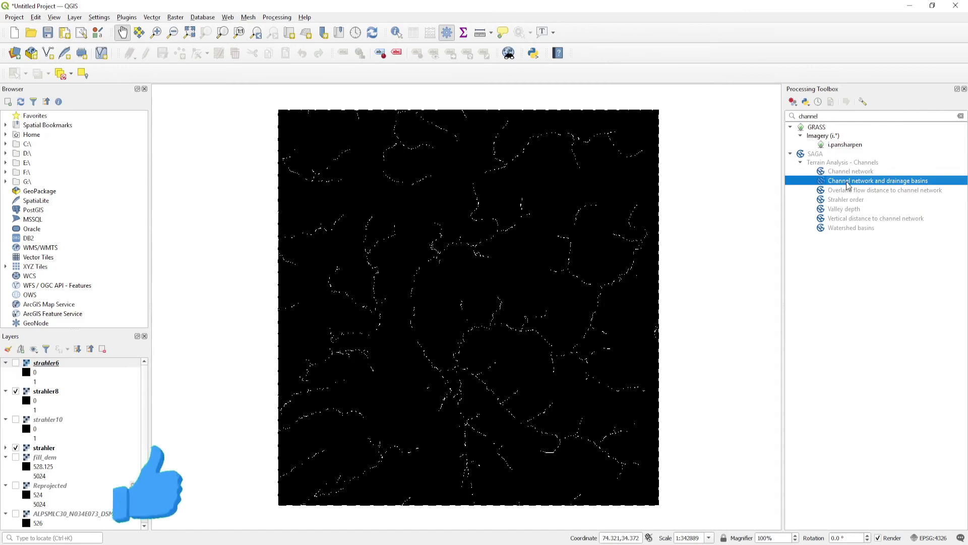
{"action": "double_click", "coordinate": [848, 182]}
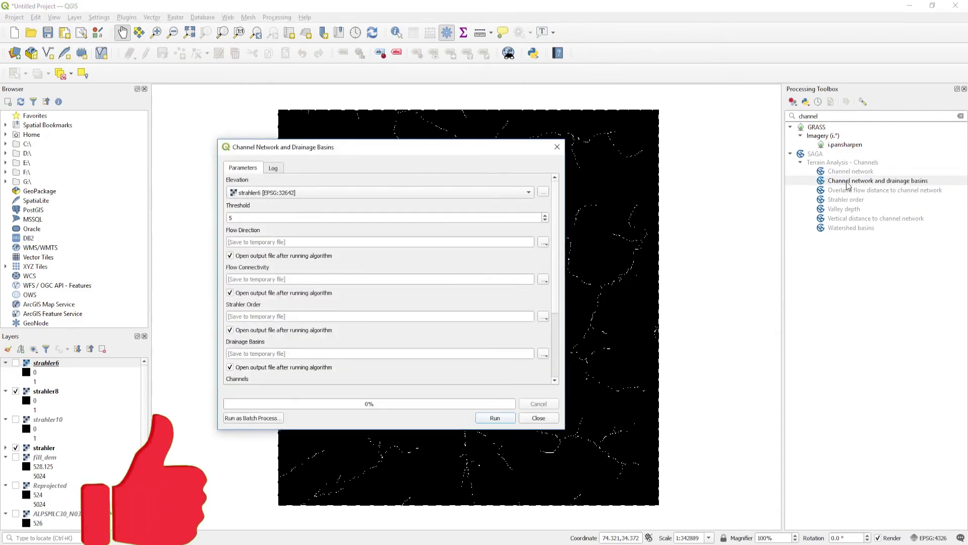
Set the elevation input to fill_dem and the threshold to 8 for the channel network extraction
{"action": "left_click", "coordinate": [291, 193]}
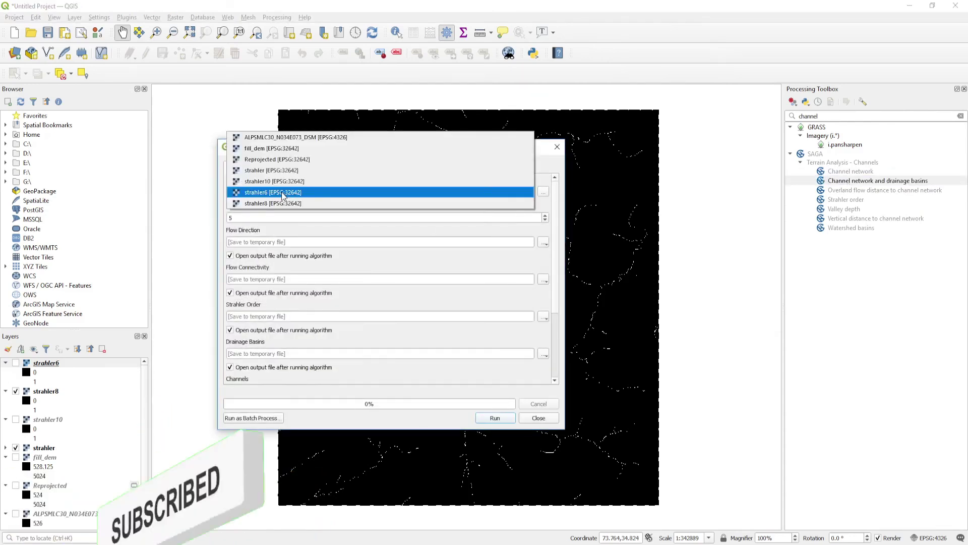
{"action": "left_click", "coordinate": [285, 150]}
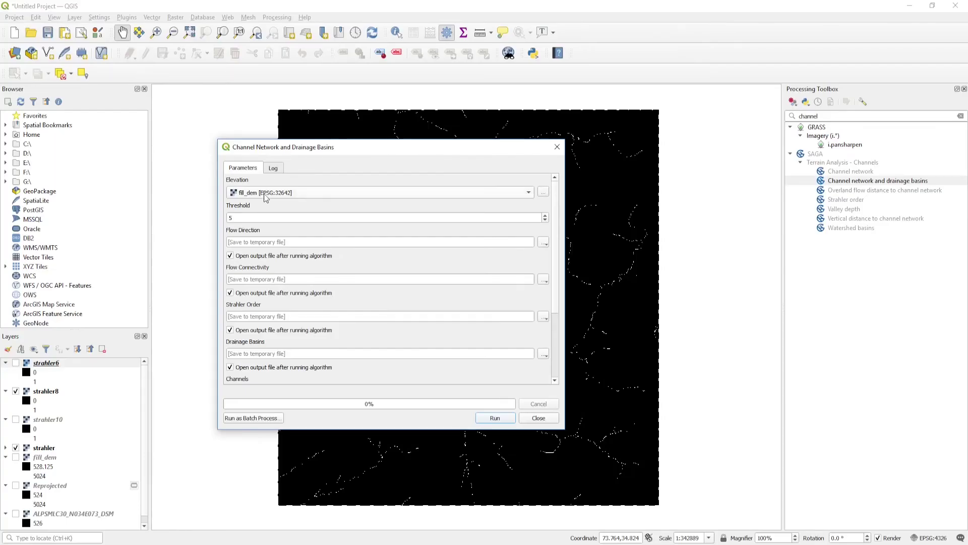
{"action": "left_click_drag", "start_coordinate": [298, 147], "coordinate": [330, 123]}
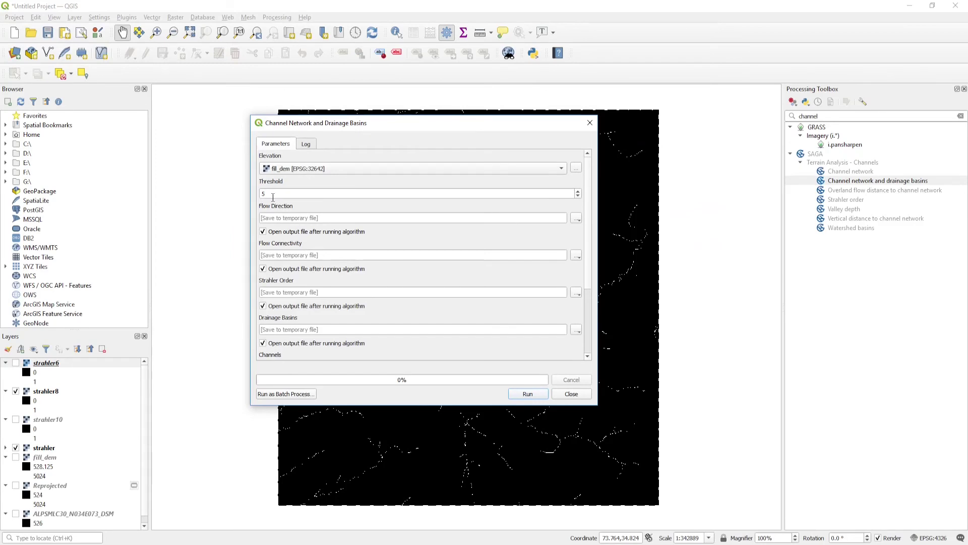
{"action": "left_click_drag", "start_coordinate": [273, 197], "coordinate": [254, 191]}
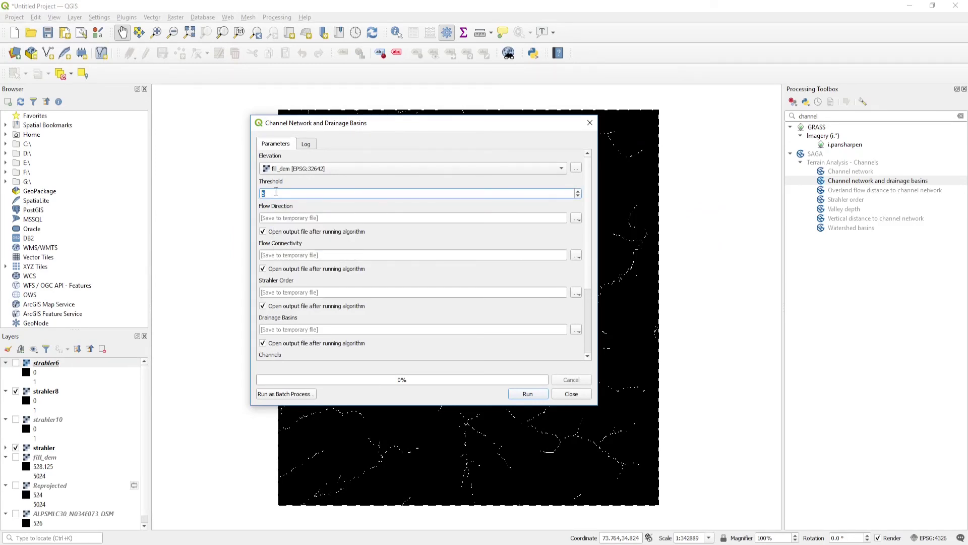
Disable opening the flow direction, flow connectivity, Strahler order and raster drainage basins outputs, and save Channels as channel_8 in the Stream_Order folder
{"action": "left_click", "coordinate": [262, 233]}
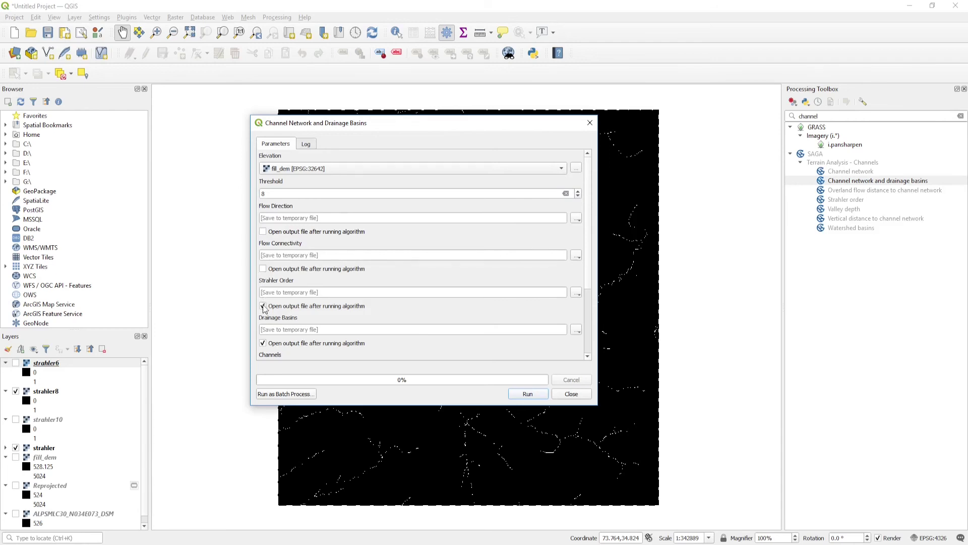
{"action": "scroll", "coordinate": [282, 310], "scroll_direction": "down", "scroll_amount": 2}
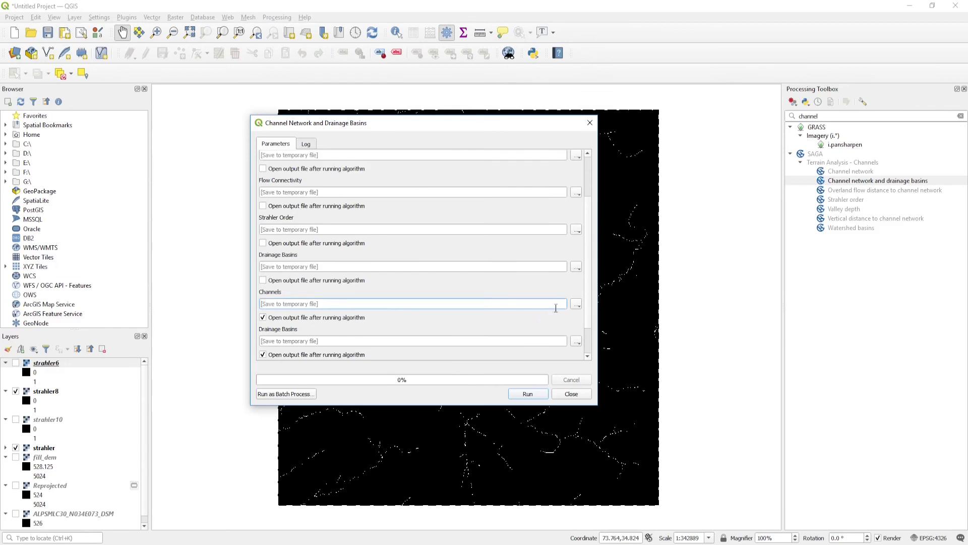
{"action": "left_click", "coordinate": [578, 304]}
{"action": "left_click", "coordinate": [591, 327]}
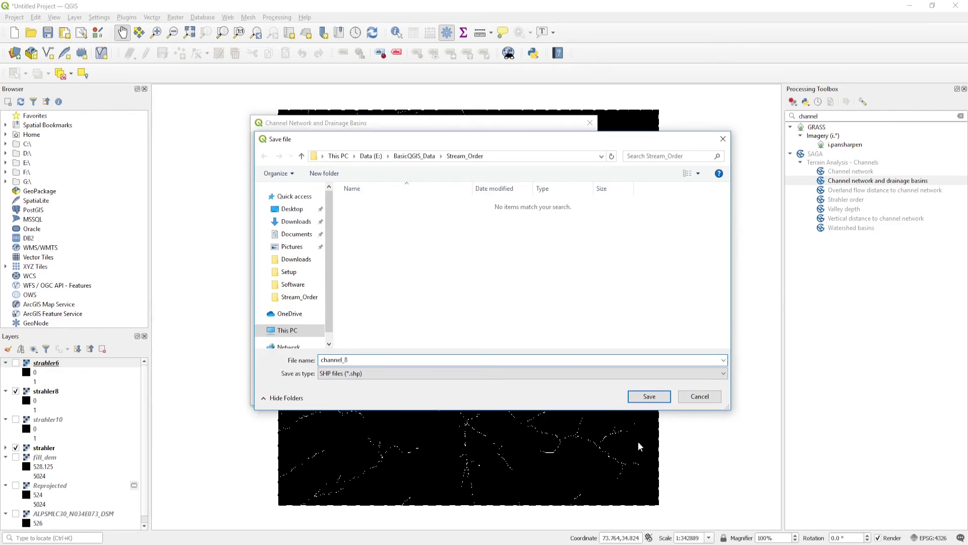
{"action": "left_click", "coordinate": [649, 396]}
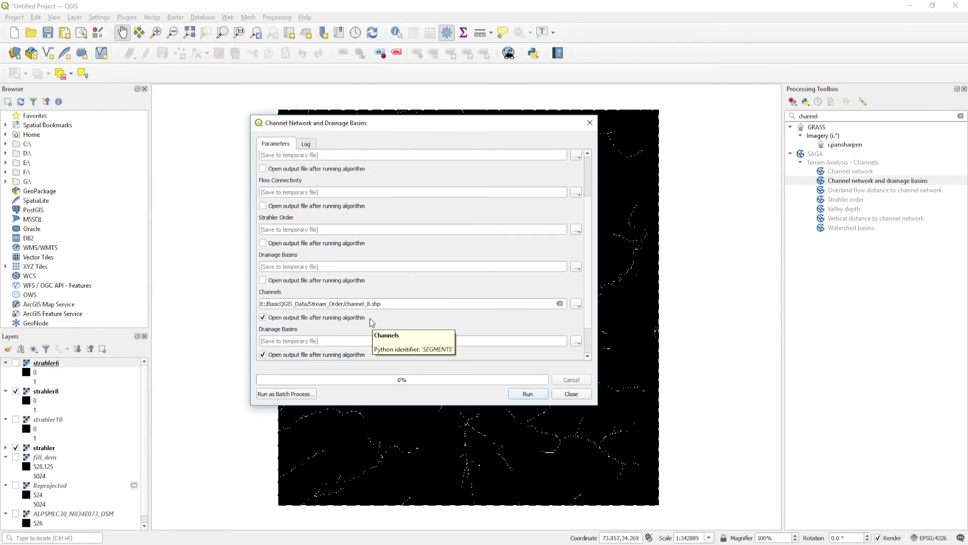
{"action": "scroll", "coordinate": [371, 322], "scroll_direction": "down", "scroll_amount": 1}
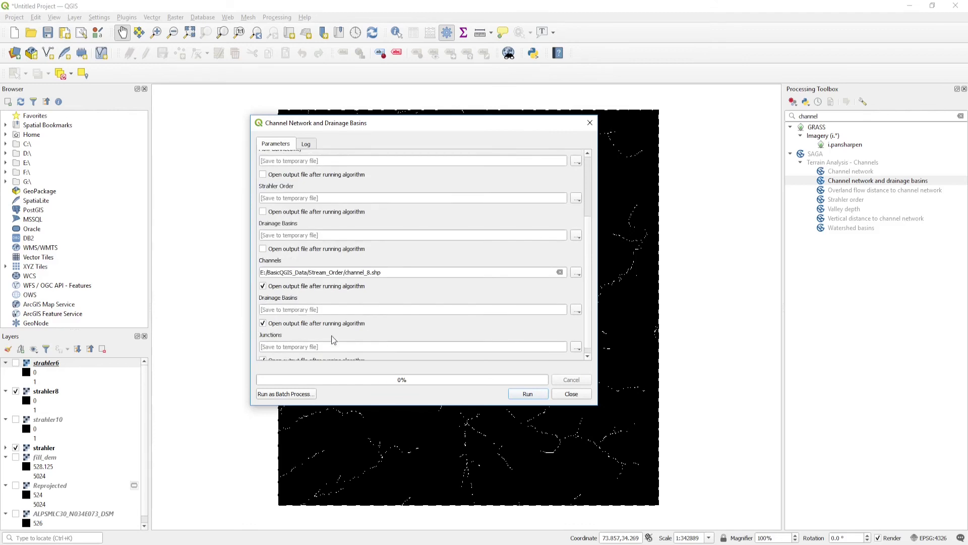
Disable opening the vector drainage basins and junctions outputs, run the channel network extraction, and close the tool
{"action": "left_click", "coordinate": [263, 323]}
{"action": "scroll", "coordinate": [298, 328], "scroll_direction": "down", "scroll_amount": 1}
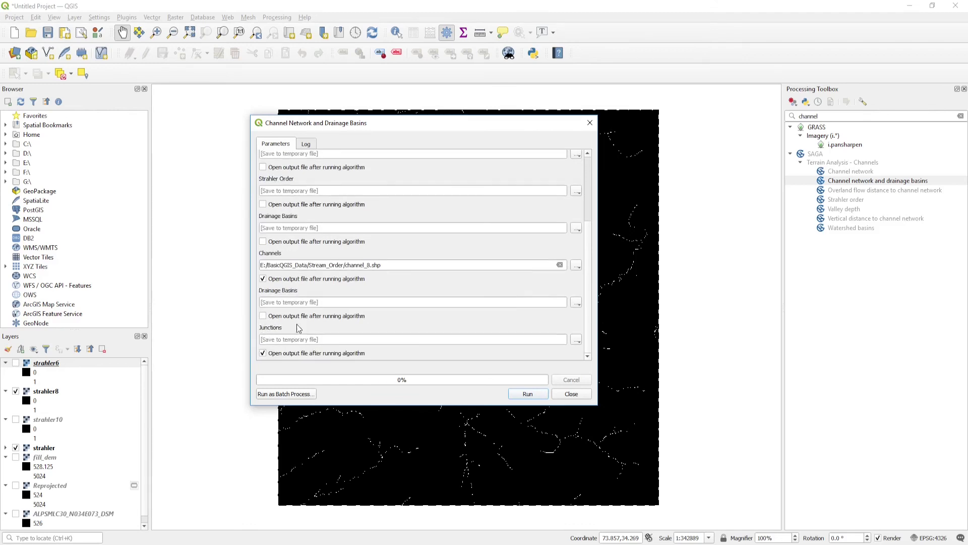
{"action": "left_click", "coordinate": [267, 353]}
{"action": "left_click", "coordinate": [527, 395]}
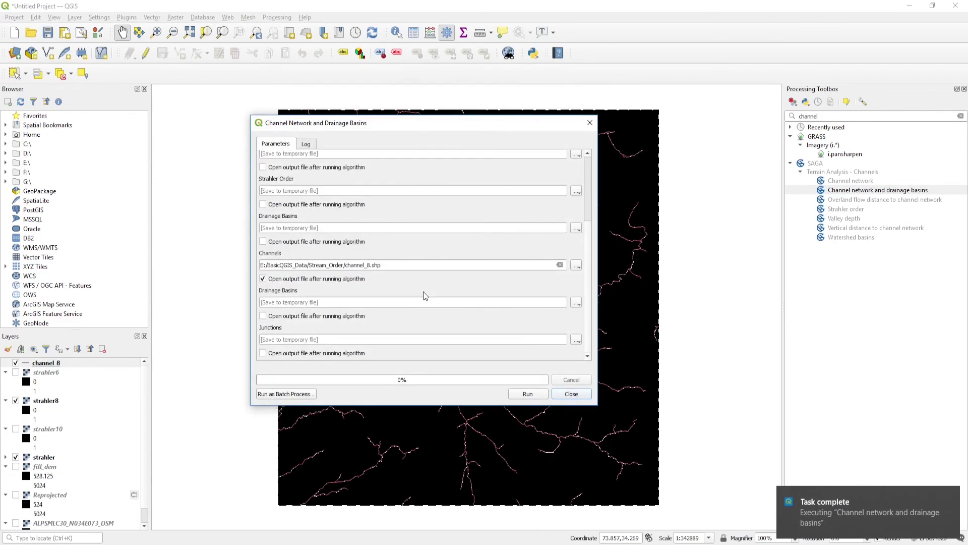
{"action": "left_click", "coordinate": [572, 395]}
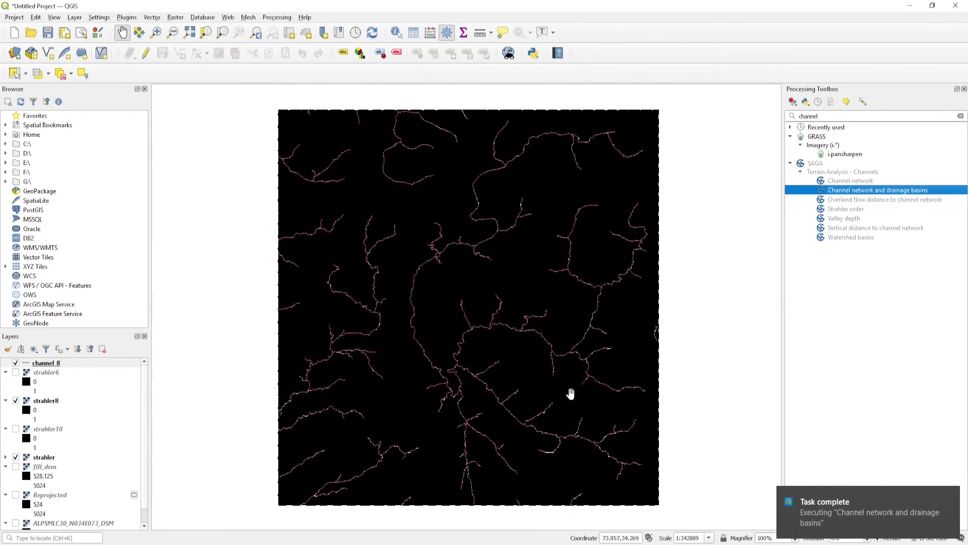
Style the channel_8 layer with the simple blue line symbol at a width of 1.06 mm
{"action": "double_click", "coordinate": [28, 367]}
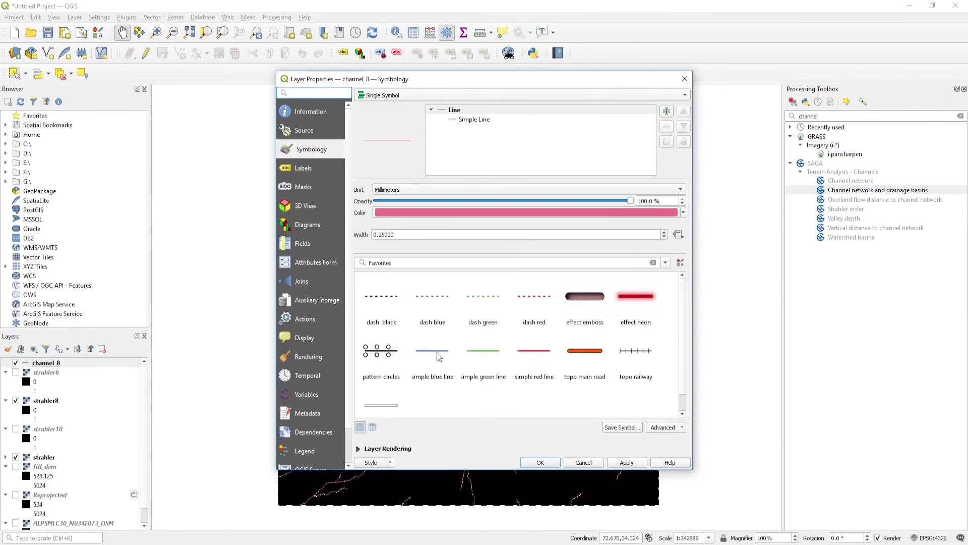
{"action": "left_click", "coordinate": [438, 355]}
{"action": "scroll", "coordinate": [666, 239], "scroll_direction": "up", "scroll_amount": 2}
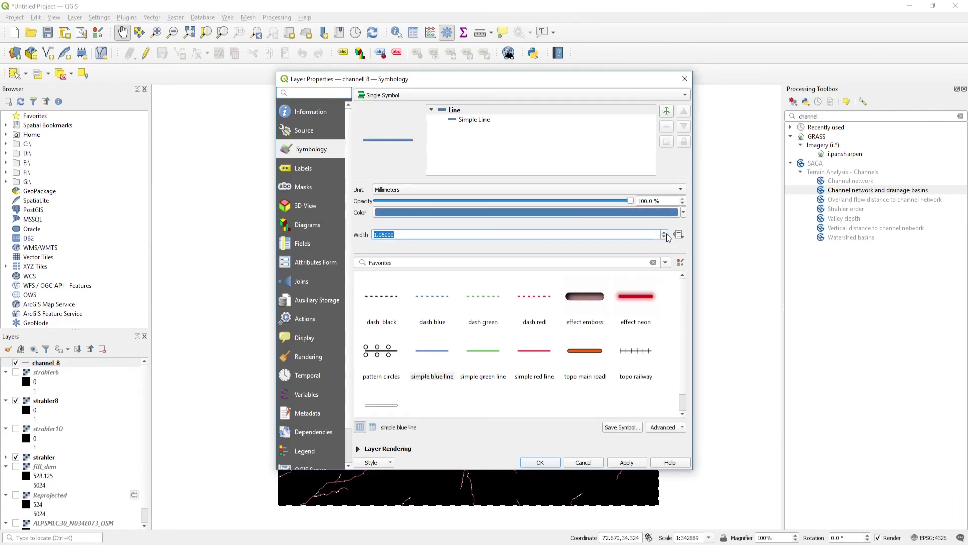
{"action": "left_click", "coordinate": [549, 464]}
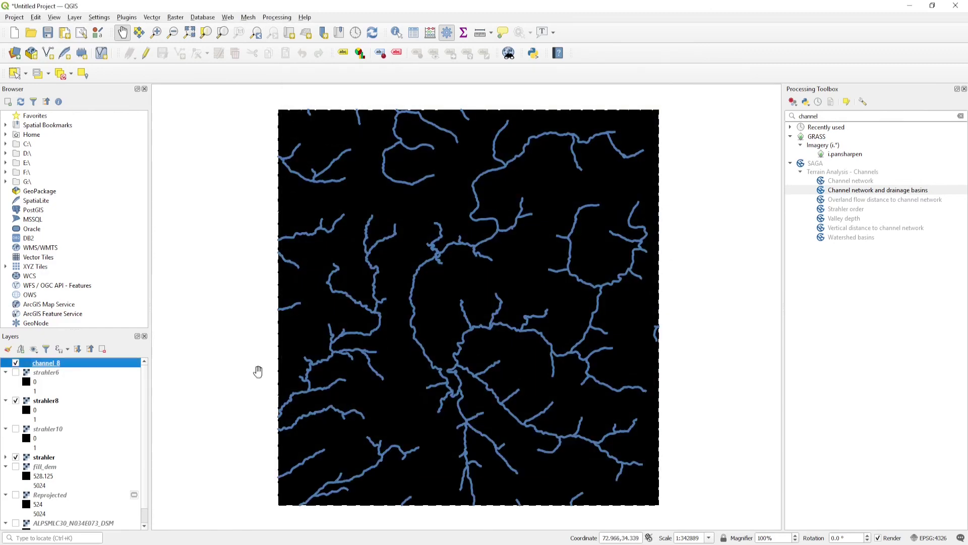
Hide the strahler8 and strahler rasters and inspect the channel_8 lines on their own
{"action": "left_click", "coordinate": [16, 400]}
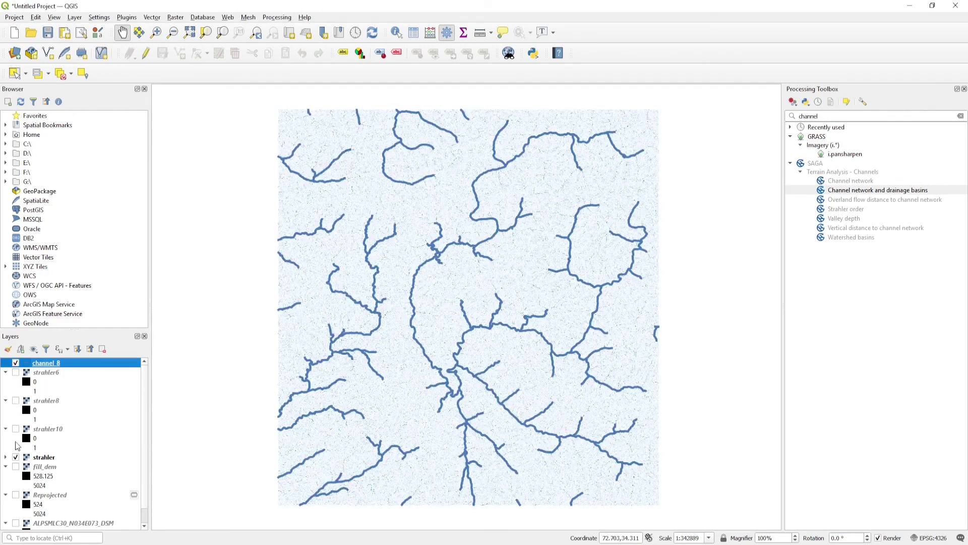
{"action": "left_click", "coordinate": [16, 457]}
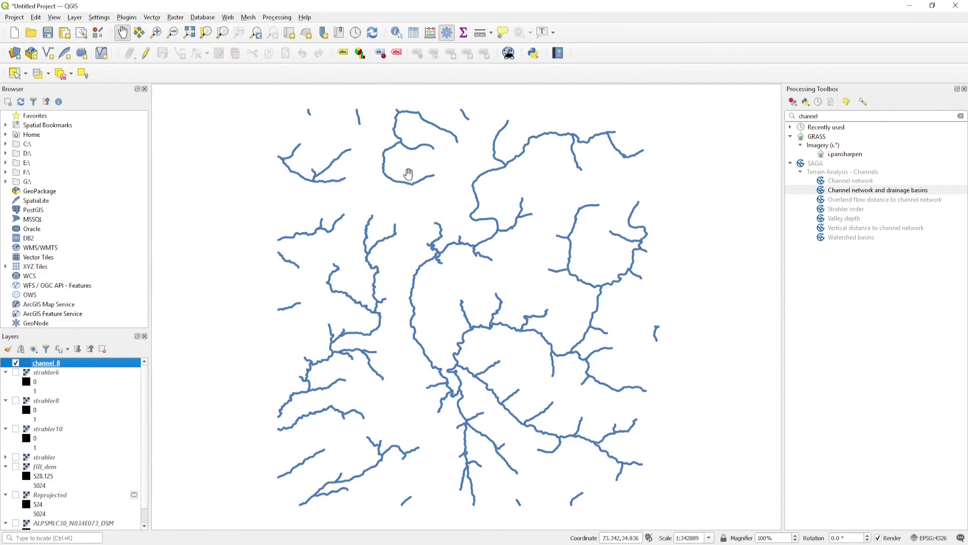
{"action": "scroll", "coordinate": [410, 181], "scroll_direction": "up", "scroll_amount": 4}
{"action": "scroll", "coordinate": [411, 194], "scroll_direction": "down", "scroll_amount": 3}
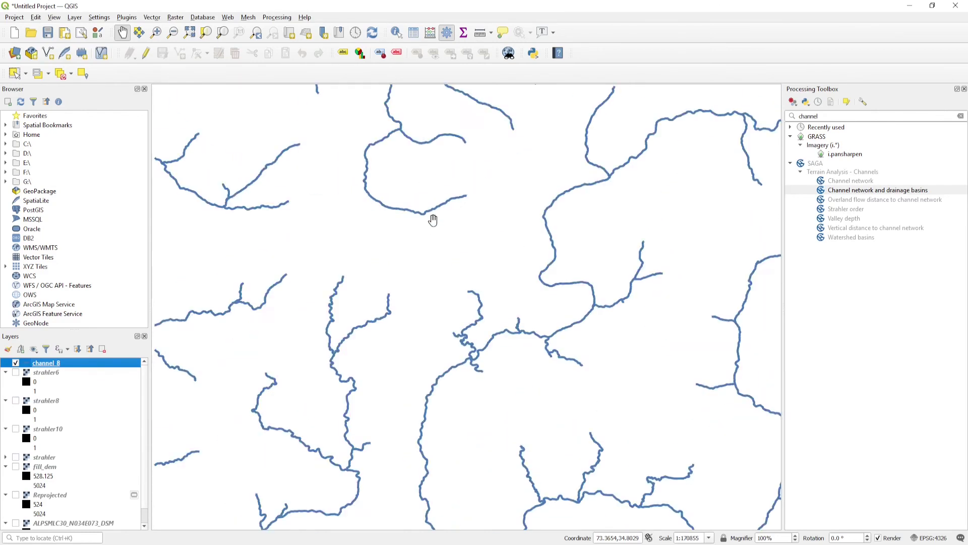
{"action": "scroll", "coordinate": [443, 346], "scroll_direction": "down", "scroll_amount": 1}
{"action": "left_click_drag", "start_coordinate": [443, 346], "coordinate": [464, 255]}
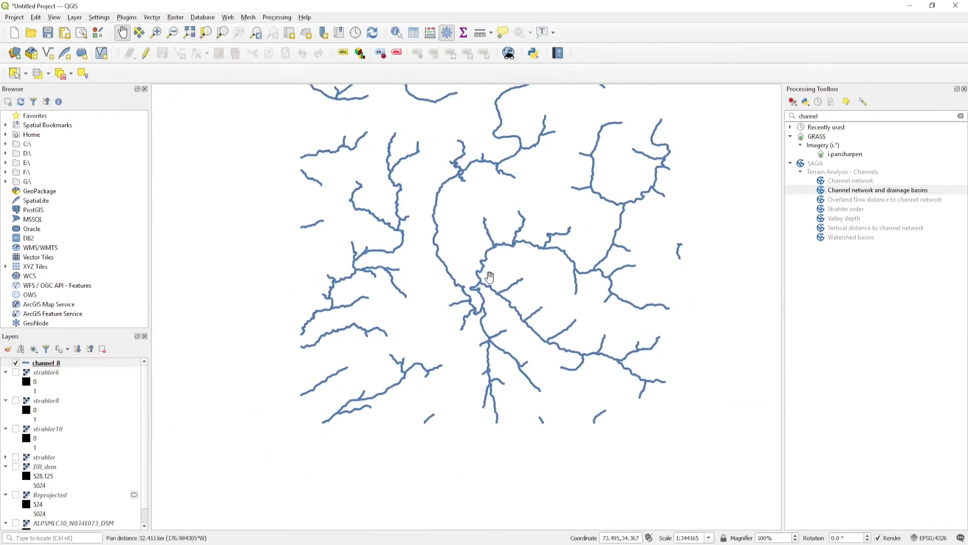
{"action": "scroll", "coordinate": [490, 277], "scroll_direction": "up", "scroll_amount": 3}
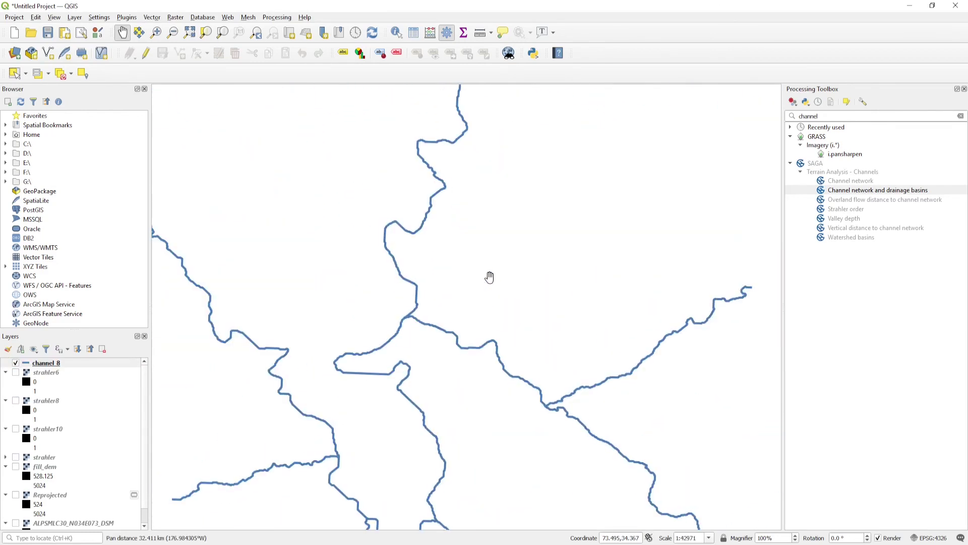
Show strahler8 and hide channel_8 to examine the order 8 stream raster alone
{"action": "left_click", "coordinate": [15, 400]}
{"action": "left_click", "coordinate": [45, 362]}
{"action": "left_click", "coordinate": [16, 362]}
{"action": "scroll", "coordinate": [458, 313], "scroll_direction": "down", "scroll_amount": 1}
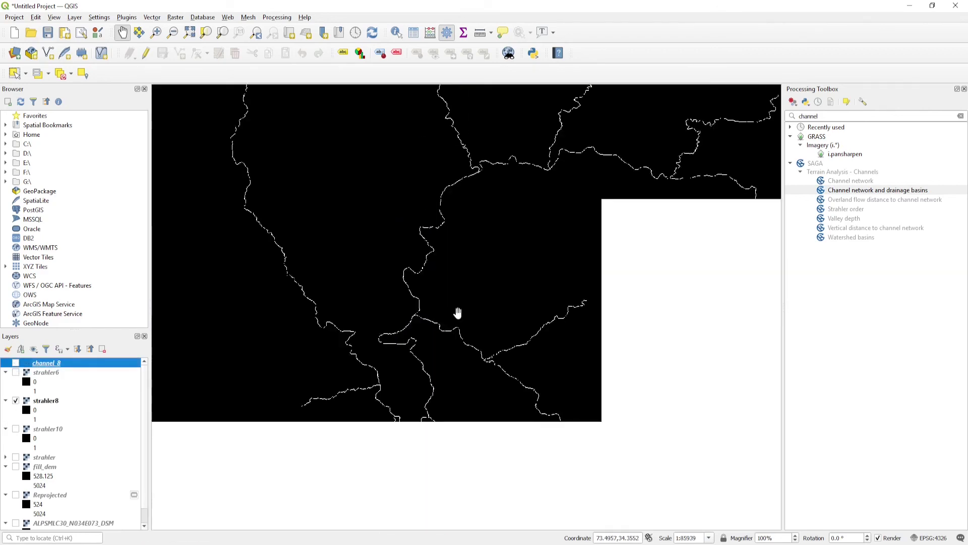
{"action": "scroll", "coordinate": [458, 312], "scroll_direction": "down", "scroll_amount": 1}
{"action": "scroll", "coordinate": [469, 310], "scroll_direction": "down", "scroll_amount": 1}
{"action": "left_click_drag", "start_coordinate": [464, 303], "coordinate": [433, 290]}
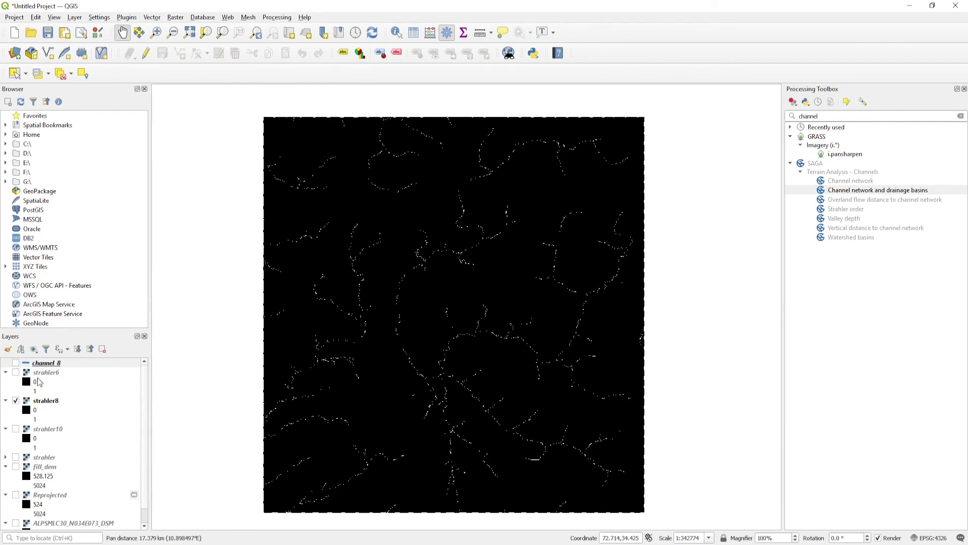
Show channel_8 over strahler8, check how the lines align with the raster stream cells, and return to the full extent
{"action": "left_click", "coordinate": [15, 363]}
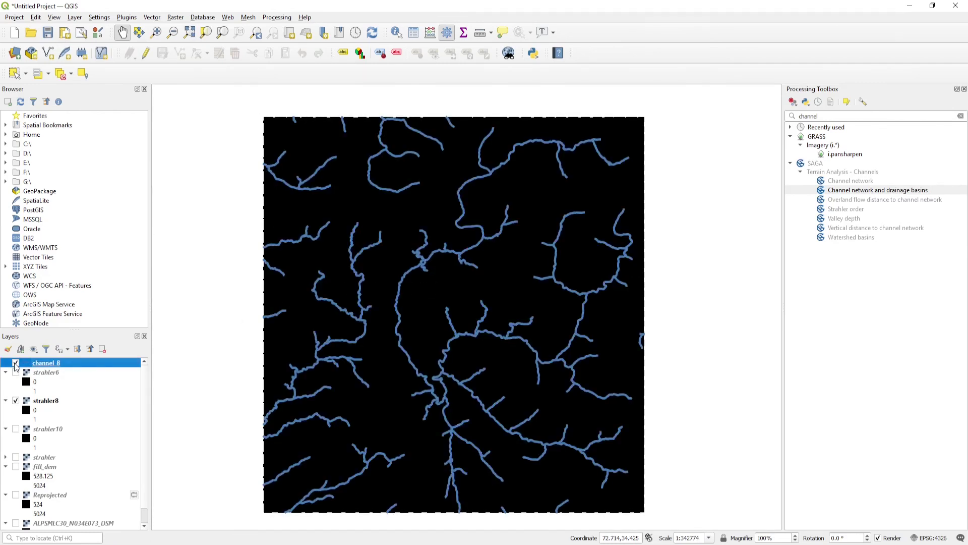
{"action": "scroll", "coordinate": [439, 385], "scroll_direction": "up", "scroll_amount": 4}
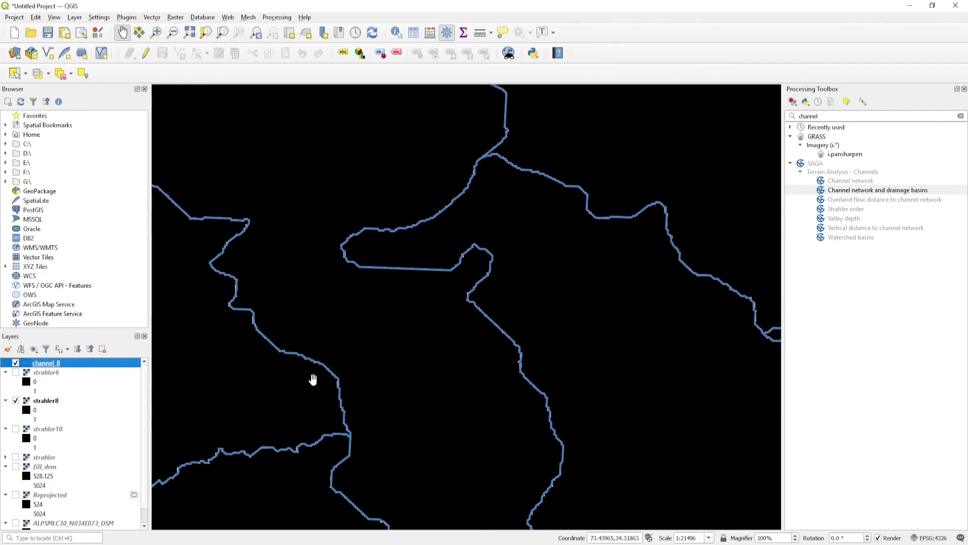
{"action": "left_click_drag", "start_coordinate": [313, 379], "coordinate": [523, 287]}
{"action": "scroll", "coordinate": [460, 217], "scroll_direction": "up", "scroll_amount": 2}
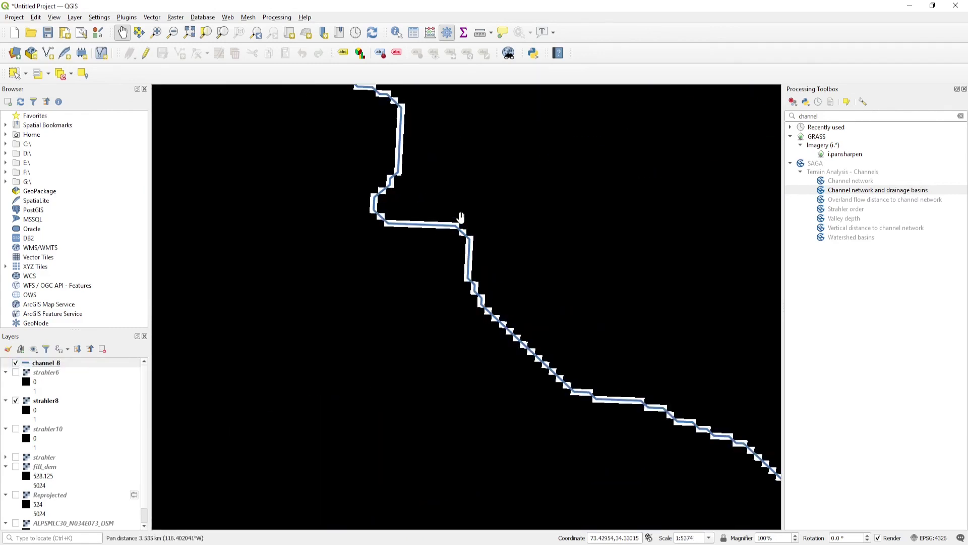
{"action": "scroll", "coordinate": [409, 284], "scroll_direction": "down", "scroll_amount": 7}
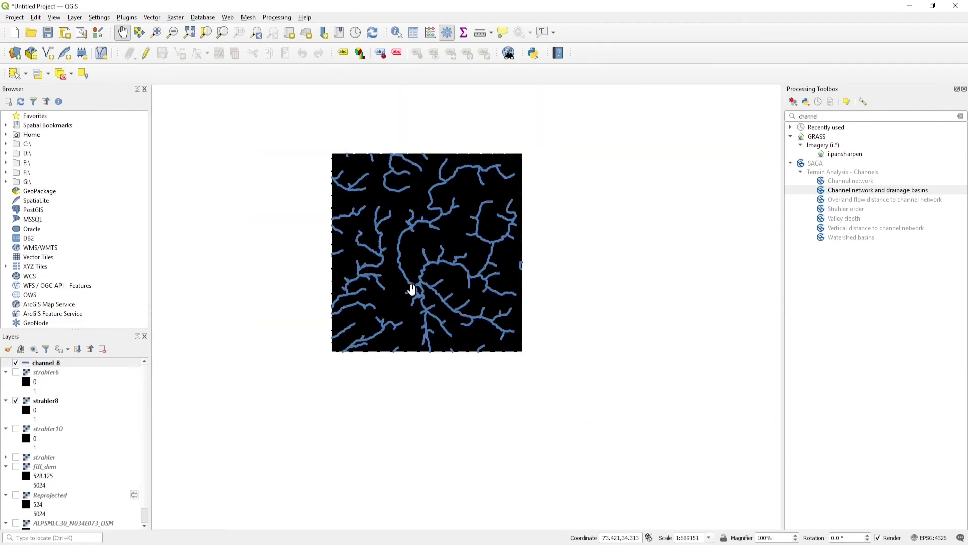
{"action": "left_click_drag", "start_coordinate": [419, 249], "coordinate": [448, 302]}
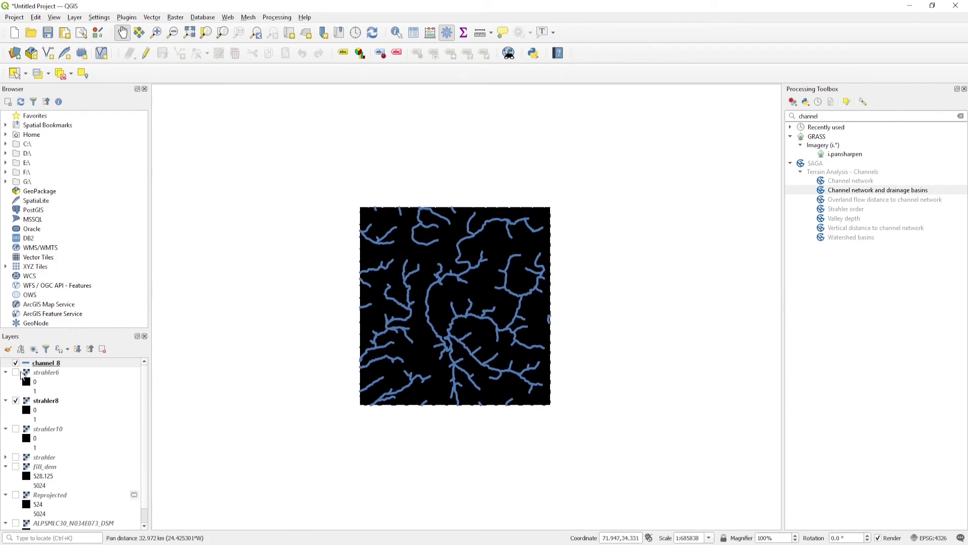
{"action": "left_click", "coordinate": [190, 34]}
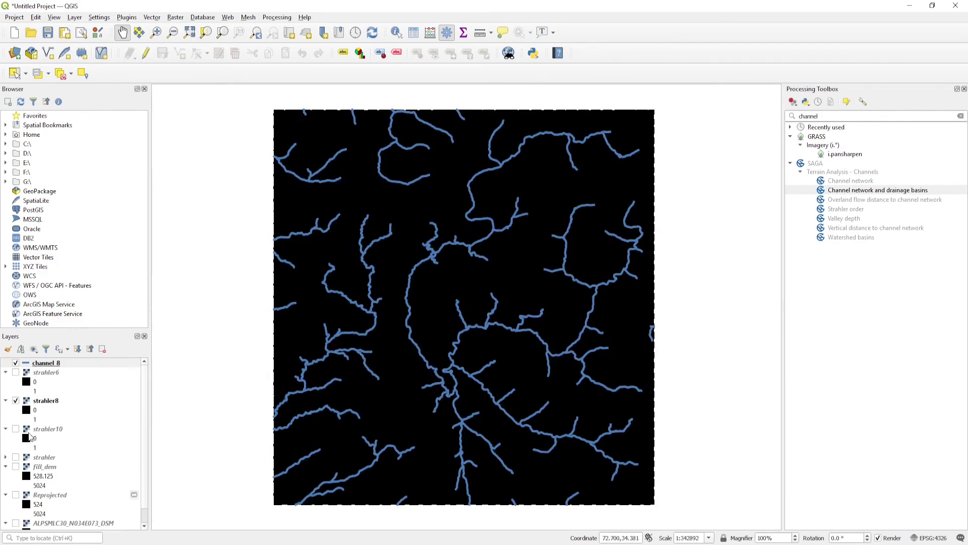
Display strahler10 instead of strahler8 and toggle channel_8 on and off to compare the two stream networks
{"action": "left_click", "coordinate": [16, 400]}
{"action": "left_click", "coordinate": [16, 429]}
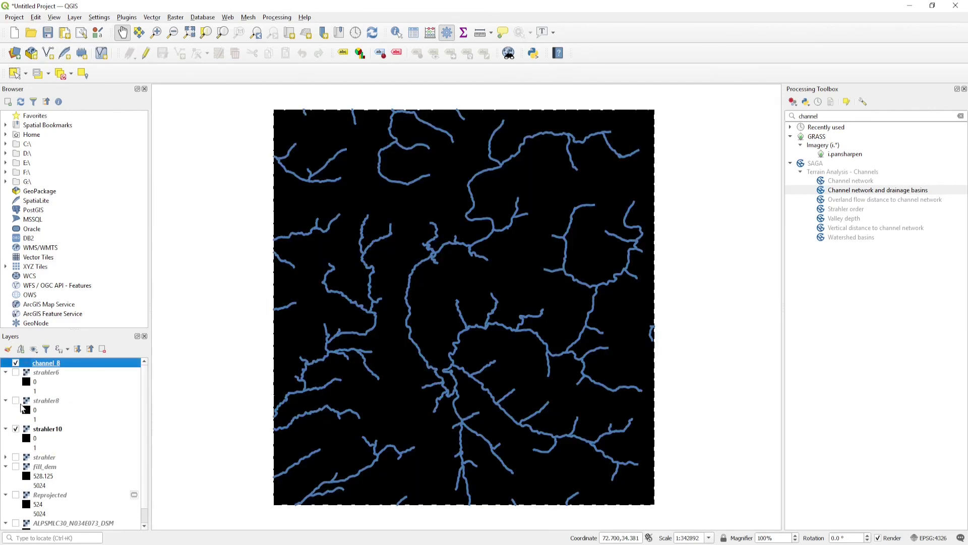
{"action": "left_click", "coordinate": [15, 362]}
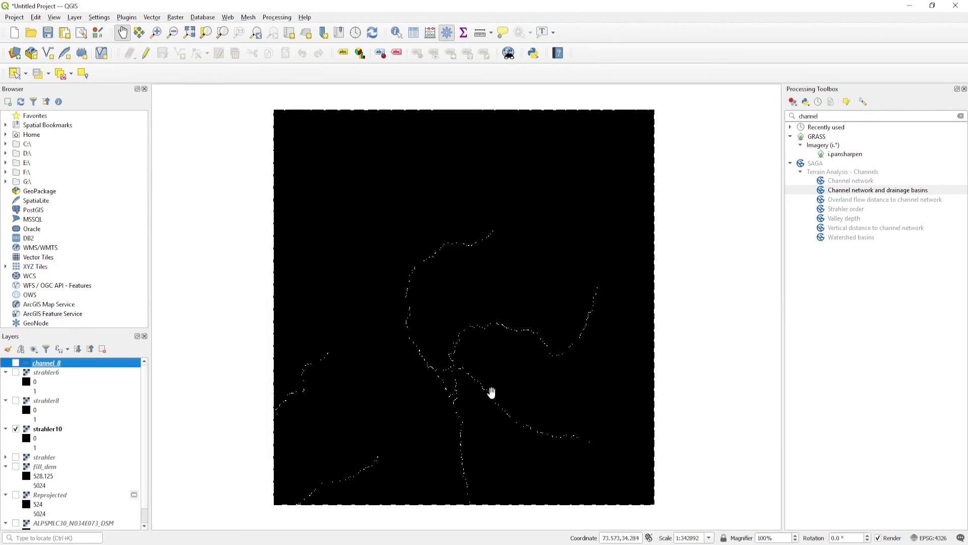
{"action": "left_click", "coordinate": [15, 363]}
{"action": "left_click", "coordinate": [15, 363]}
{"action": "left_click", "coordinate": [16, 364]}
{"action": "left_click", "coordinate": [16, 363]}
{"action": "left_click", "coordinate": [16, 363]}
{"action": "left_click", "coordinate": [15, 363]}
Compare channel_8 with the strahler10 cells up close, leave channel_8 visible, and restore the full map extent
{"action": "scroll", "coordinate": [450, 371], "scroll_direction": "up", "scroll_amount": 3}
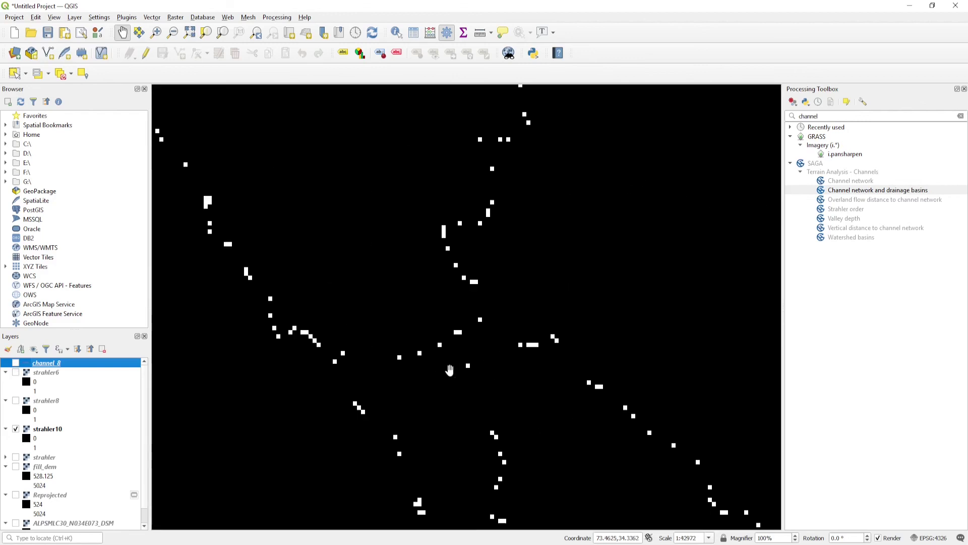
{"action": "left_click", "coordinate": [16, 363]}
{"action": "left_click", "coordinate": [15, 363]}
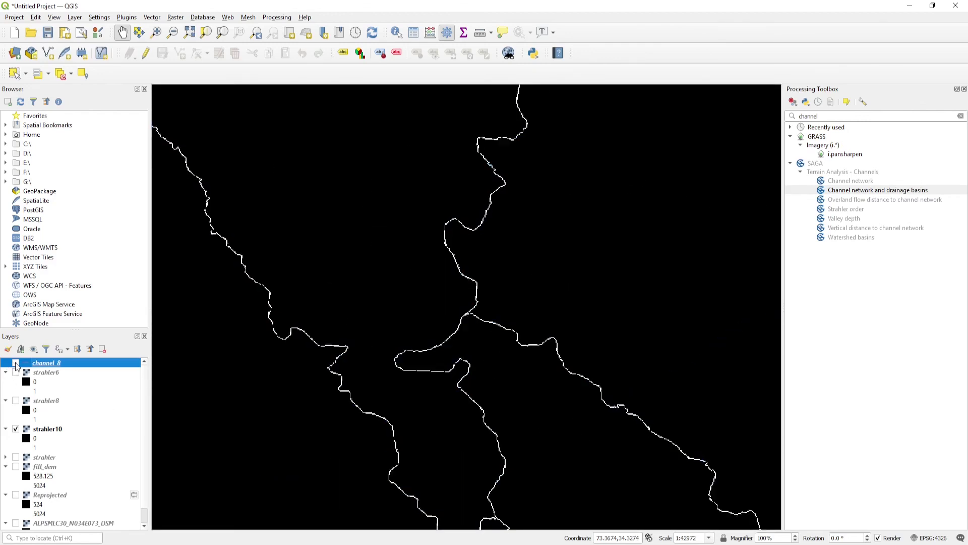
{"action": "left_click", "coordinate": [16, 363]}
{"action": "scroll", "coordinate": [391, 350], "scroll_direction": "down", "scroll_amount": 4}
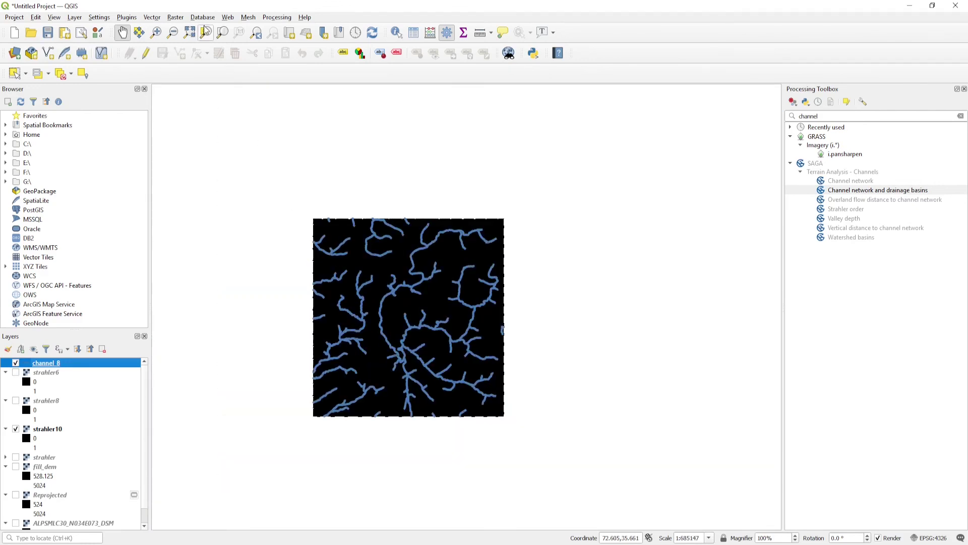
{"action": "left_click", "coordinate": [190, 32]}
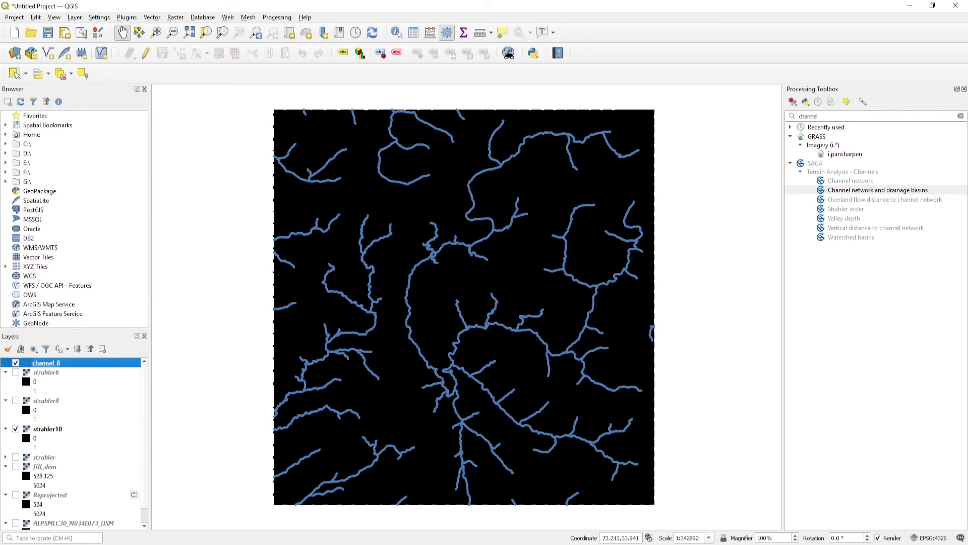
Switch to the web browser with the Learn QGIS Basics playlist on YouTube
{"action": "left_click", "coordinate": [368, 526]}
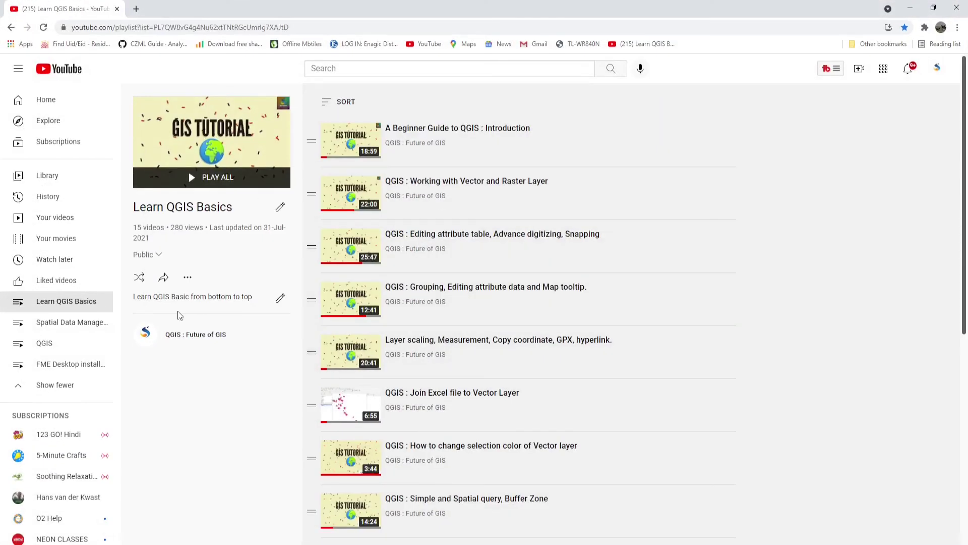